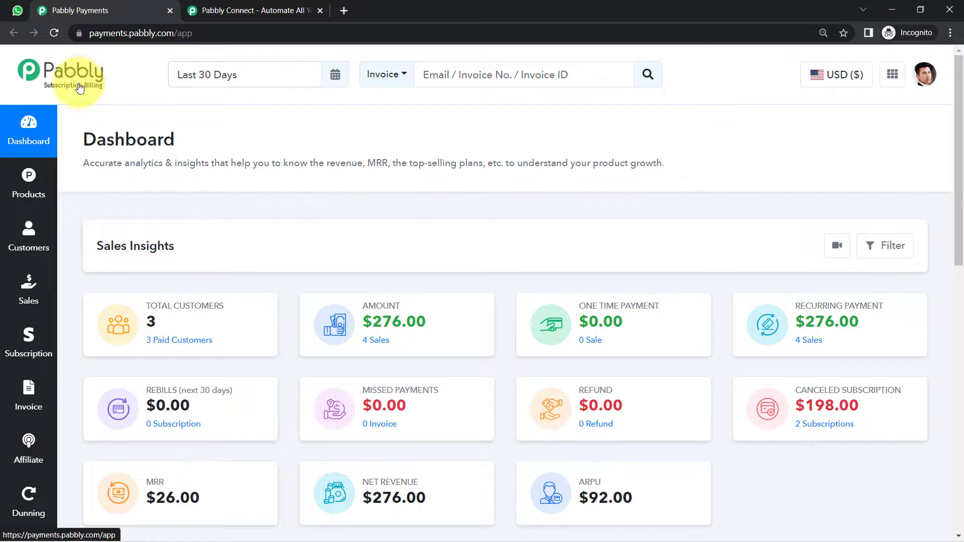
- Sign in to Pabbly Connect from its website and open the Pabbly Connect dashboard from the list of all apps
{"action": "left_click", "coordinate": [29, 14]}
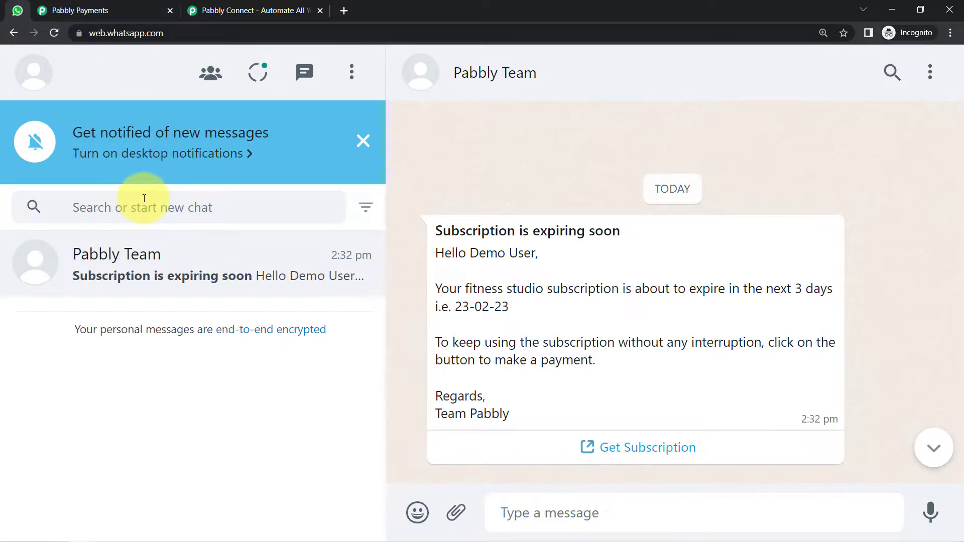
{"action": "left_click", "coordinate": [222, 5]}
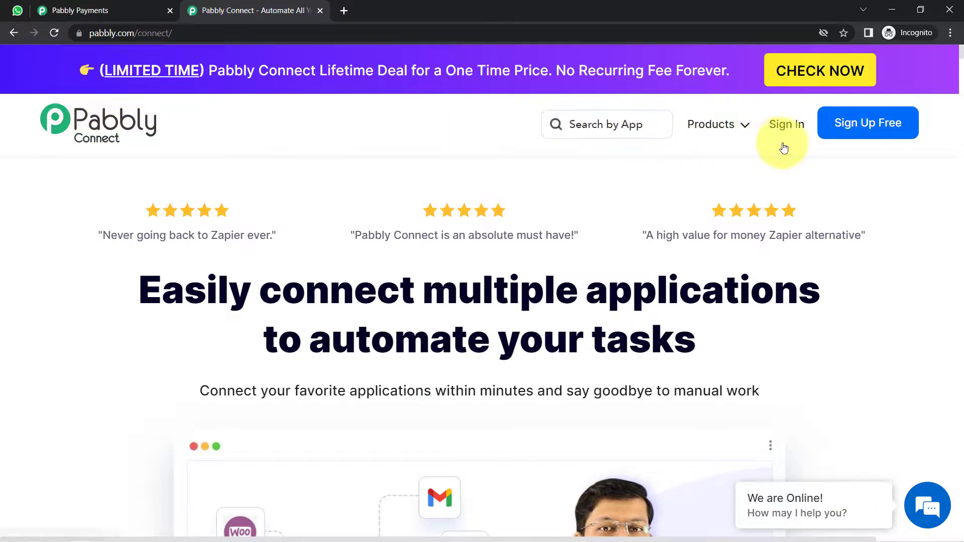
{"action": "left_click", "coordinate": [91, 33]}
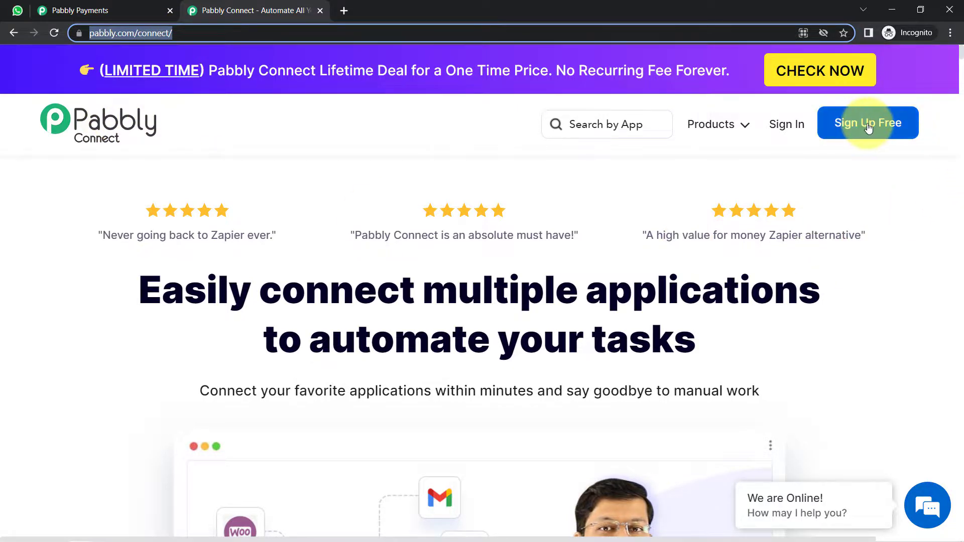
{"action": "left_click", "coordinate": [791, 127]}
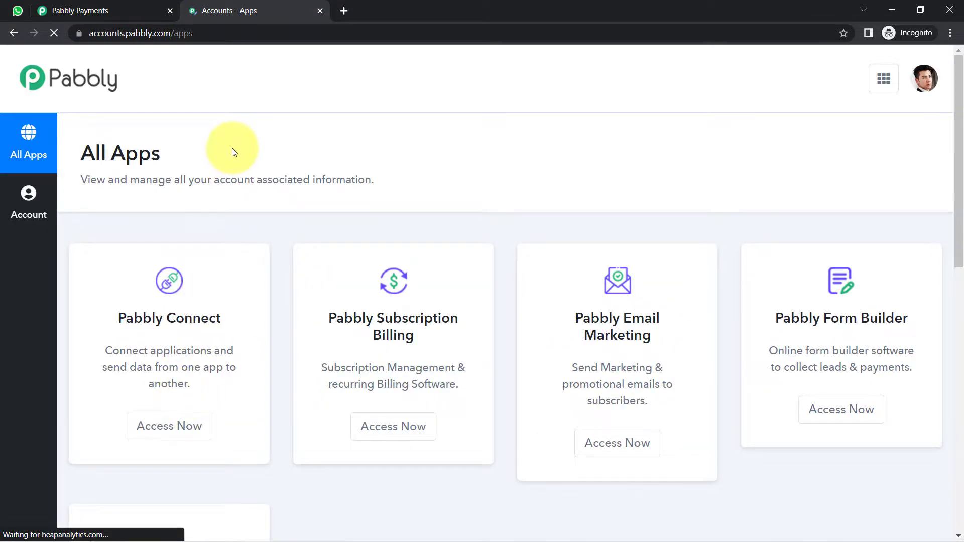
{"action": "left_click", "coordinate": [147, 434]}
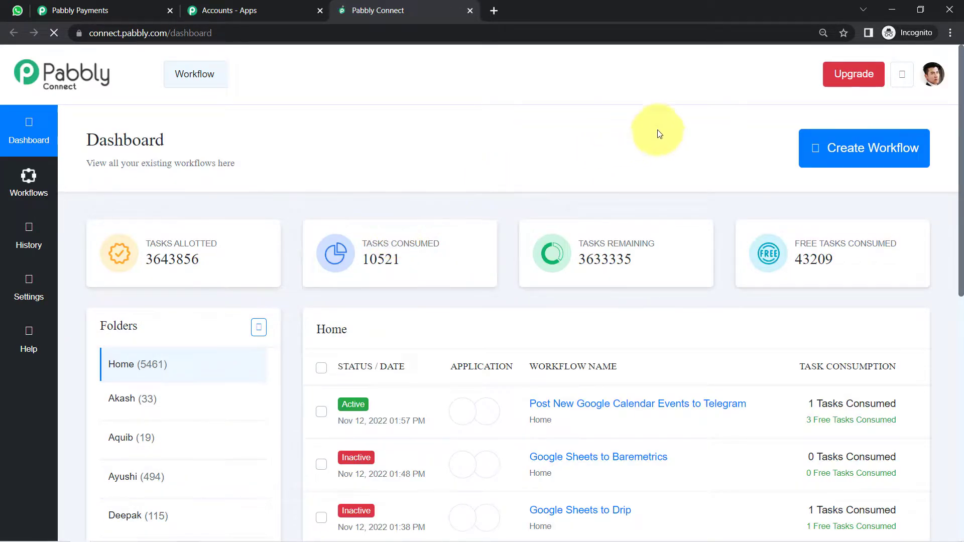
{"action": "left_click", "coordinate": [950, 35]}
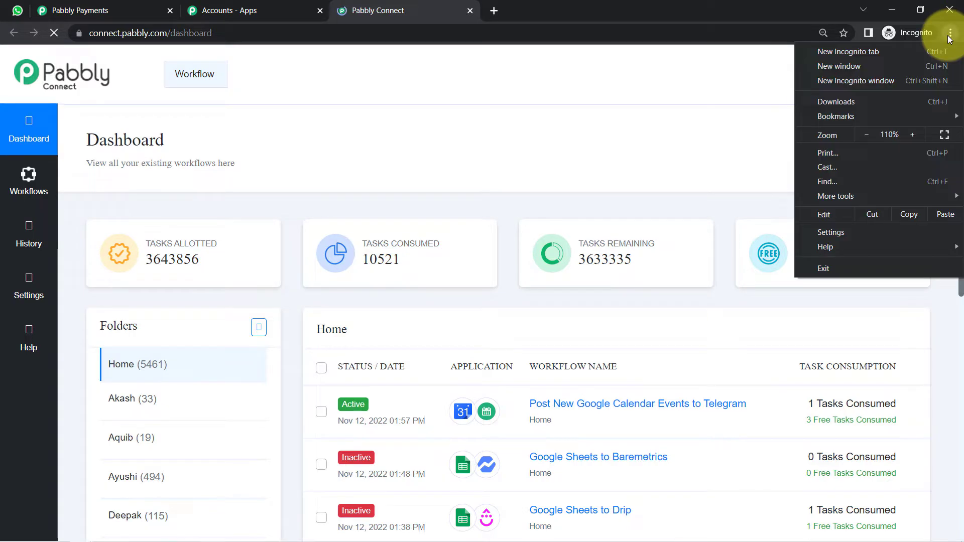
{"action": "left_click", "coordinate": [950, 35]}
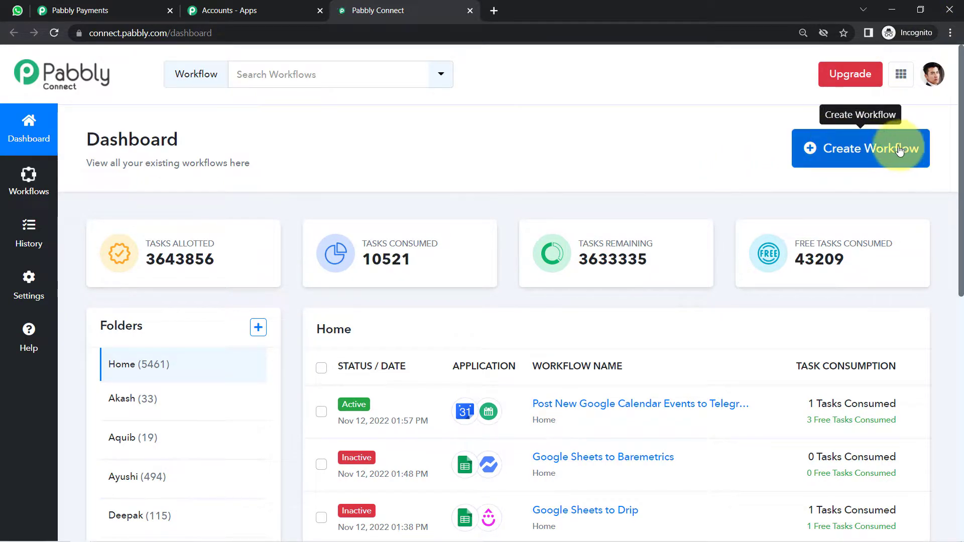
- Create a workflow named "Automatic Subscription Expiring Notification on WhatsApp"
{"action": "left_click", "coordinate": [864, 160]}
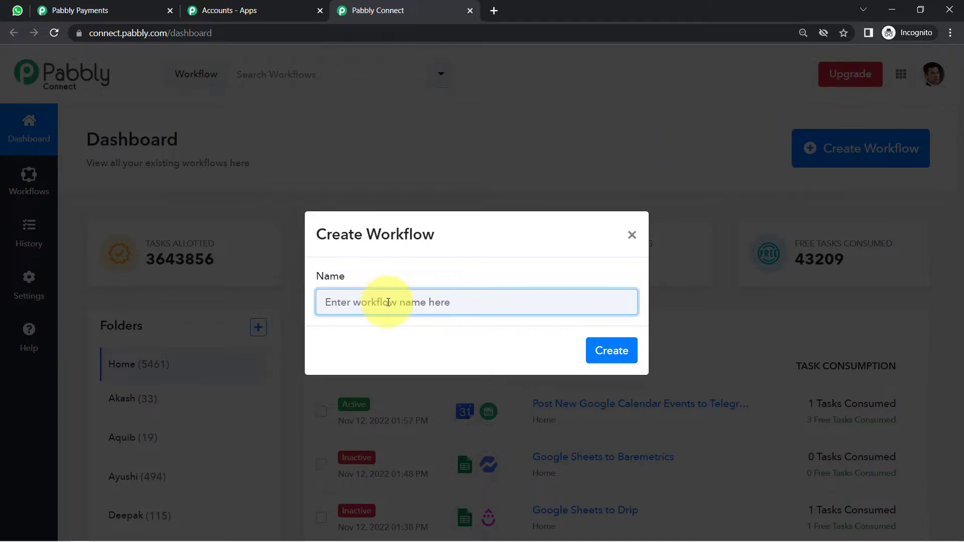
{"action": "type", "text": "Automatic Subscription Expiring Notification on WhatsApp"}
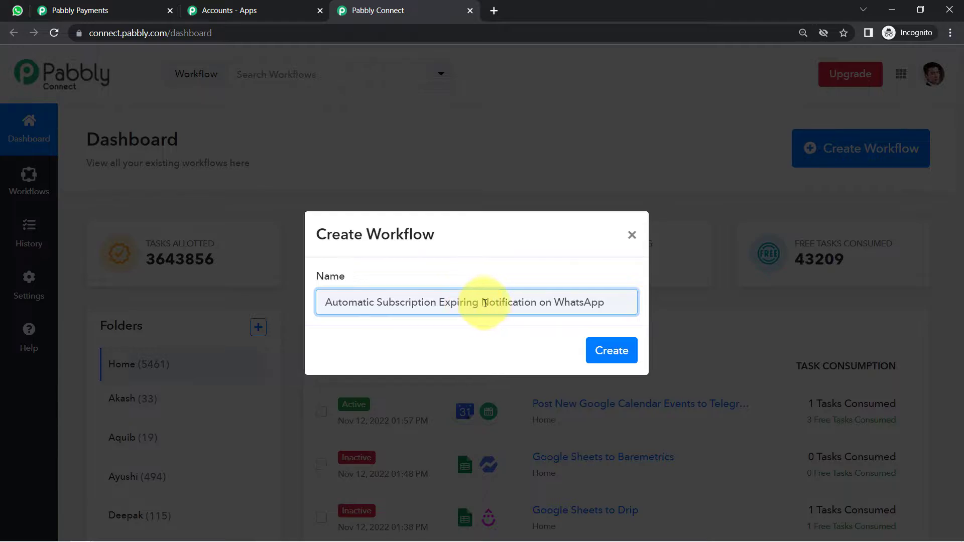
{"action": "left_click", "coordinate": [609, 351]}
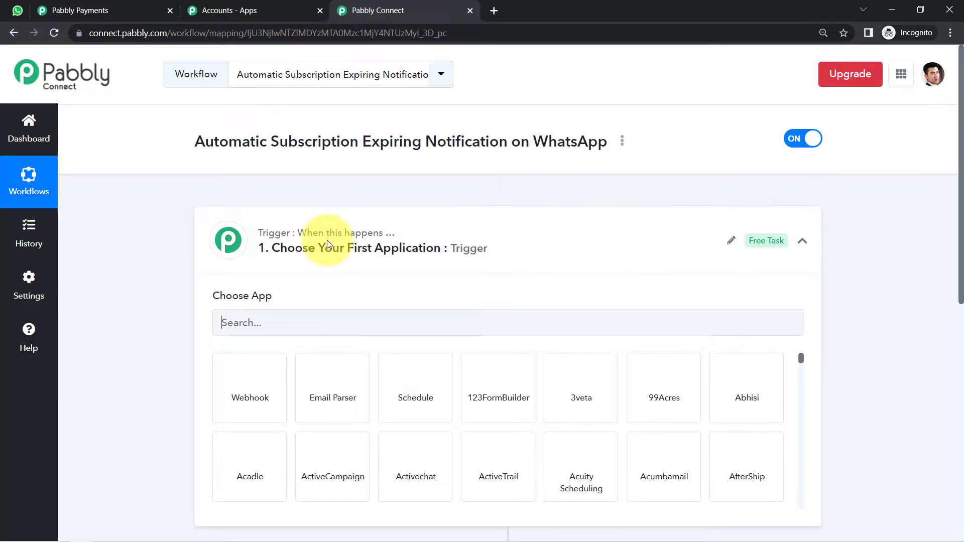
{"action": "left_click", "coordinate": [327, 241]}
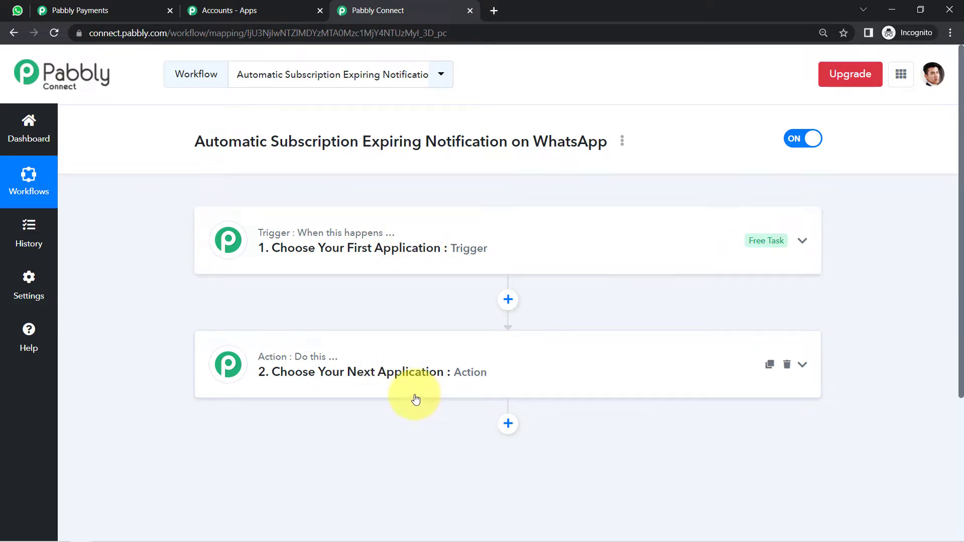
{"action": "left_click_drag", "start_coordinate": [190, 141], "coordinate": [525, 155]}
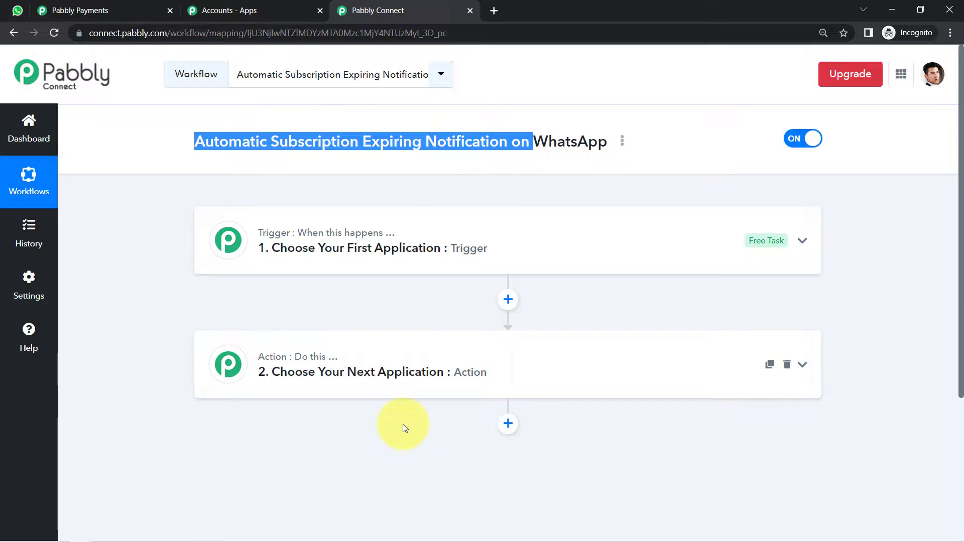
{"action": "left_click", "coordinate": [389, 245]}
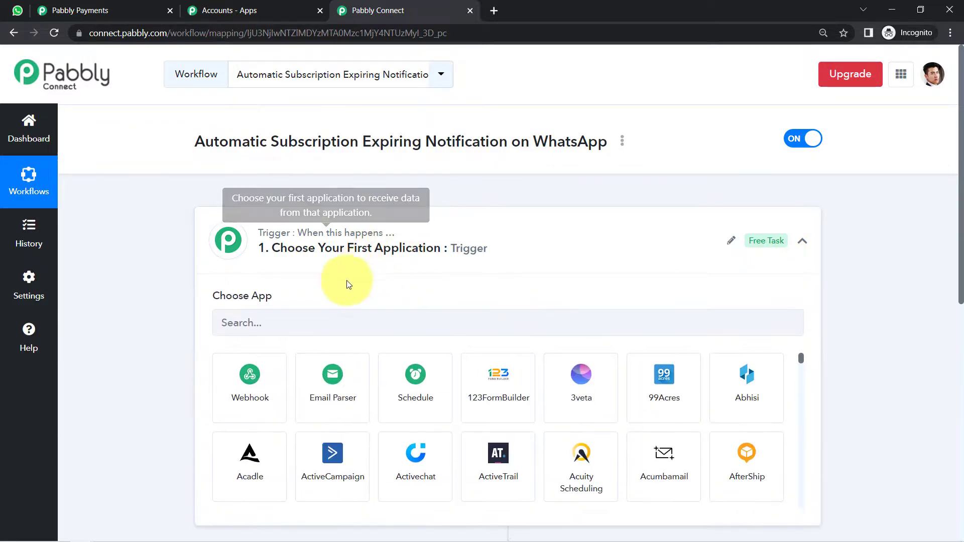
{"action": "left_click", "coordinate": [284, 323]}
{"action": "left_click", "coordinate": [82, 5]}
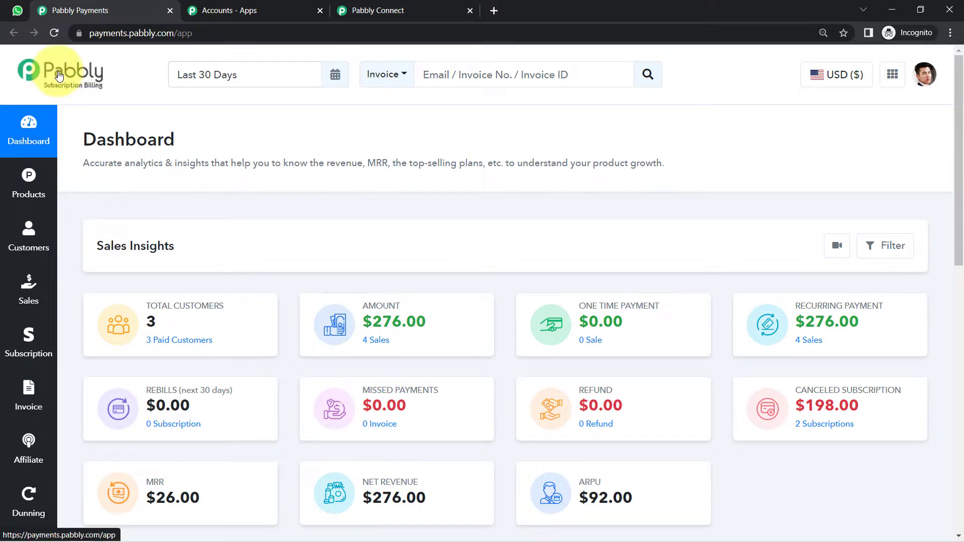
{"action": "left_click", "coordinate": [17, 11]}
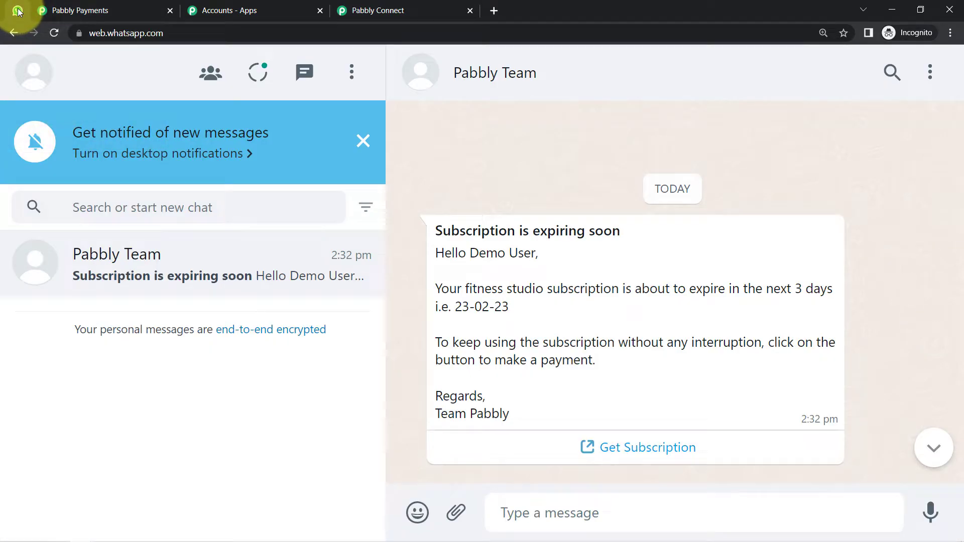
{"action": "left_click", "coordinate": [408, 8]}
- Set the workflow's trigger to the Pabbly Subscription Billing app with the Subscription Activated event
{"action": "left_click", "coordinate": [281, 334]}
{"action": "type", "text": "p"}
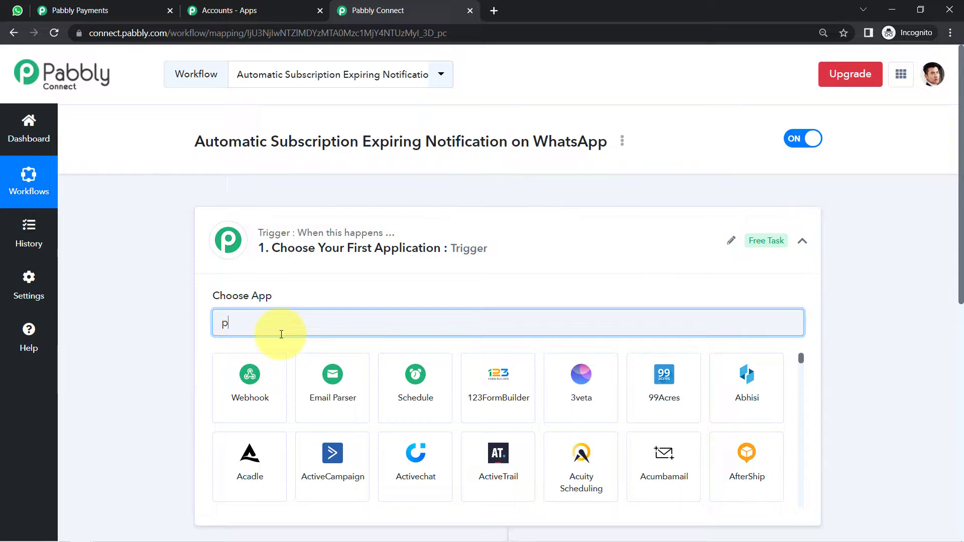
{"action": "type", "text": "abbl"}
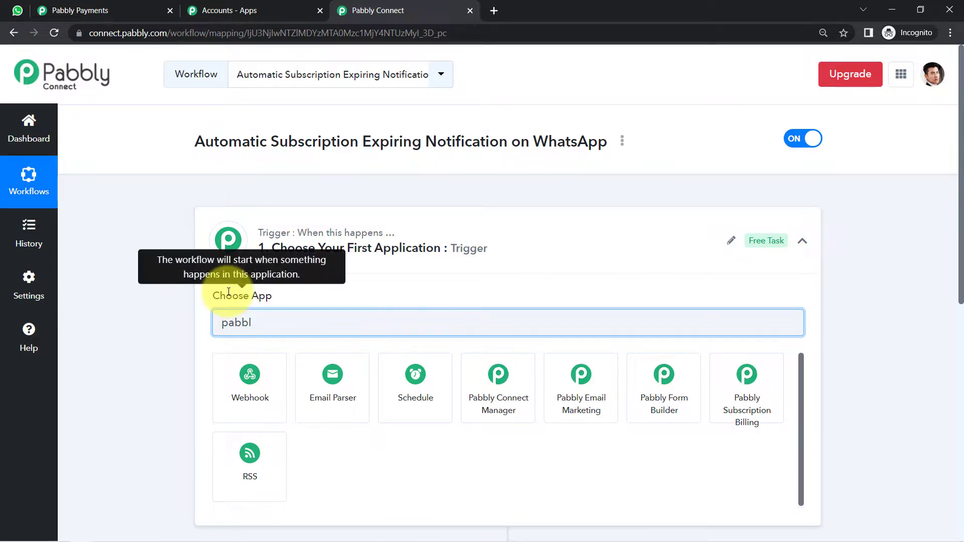
{"action": "left_click", "coordinate": [747, 382]}
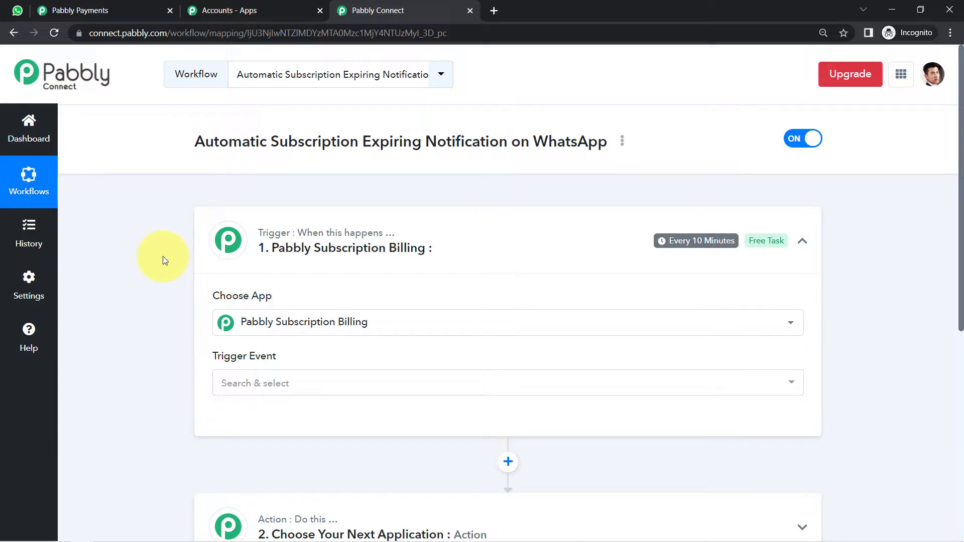
{"action": "left_click_drag", "start_coordinate": [961, 111], "coordinate": [961, 198]}
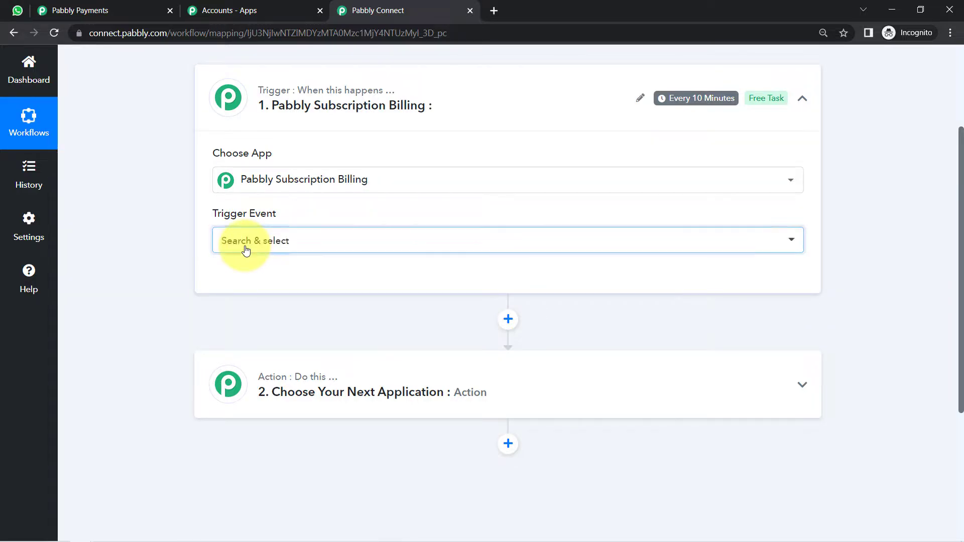
{"action": "left_click", "coordinate": [246, 249]}
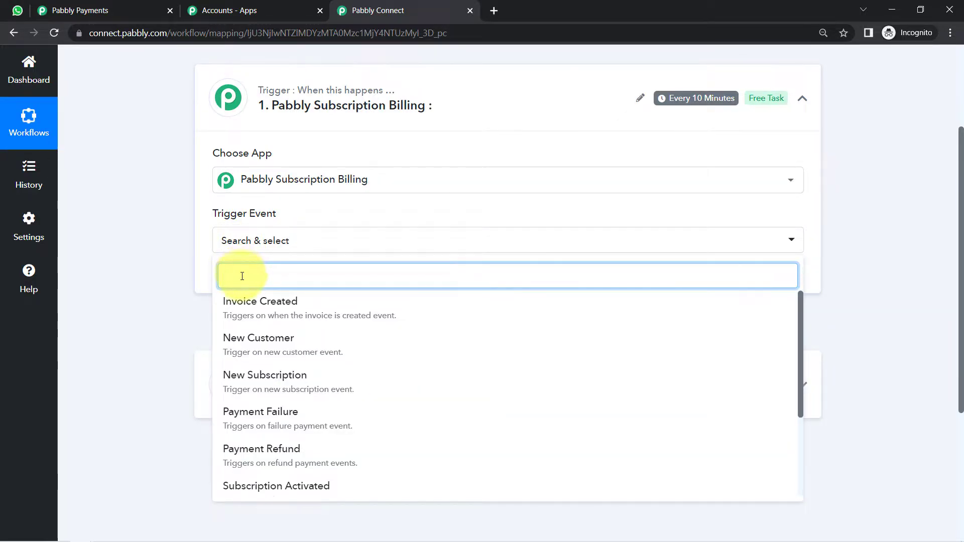
{"action": "type", "text": "sub"}
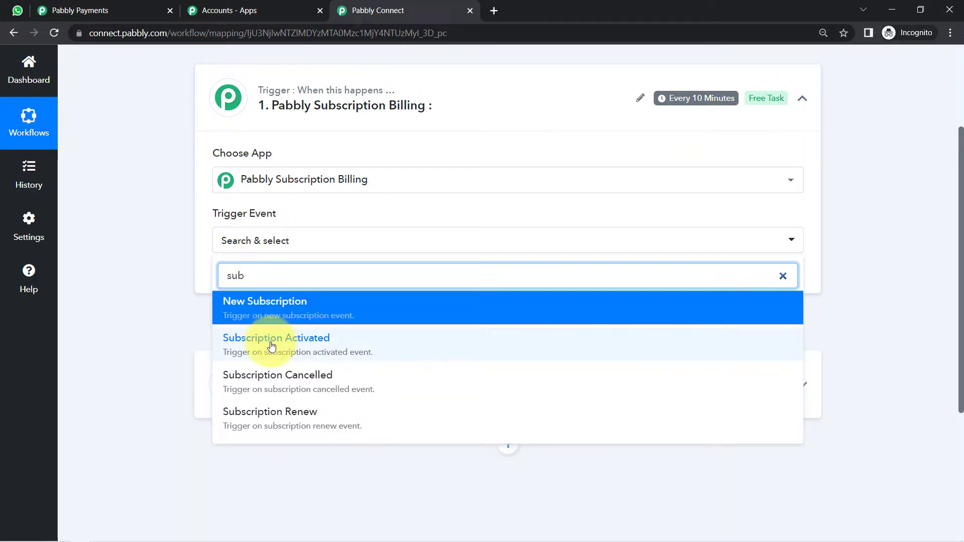
{"action": "left_click", "coordinate": [270, 347]}
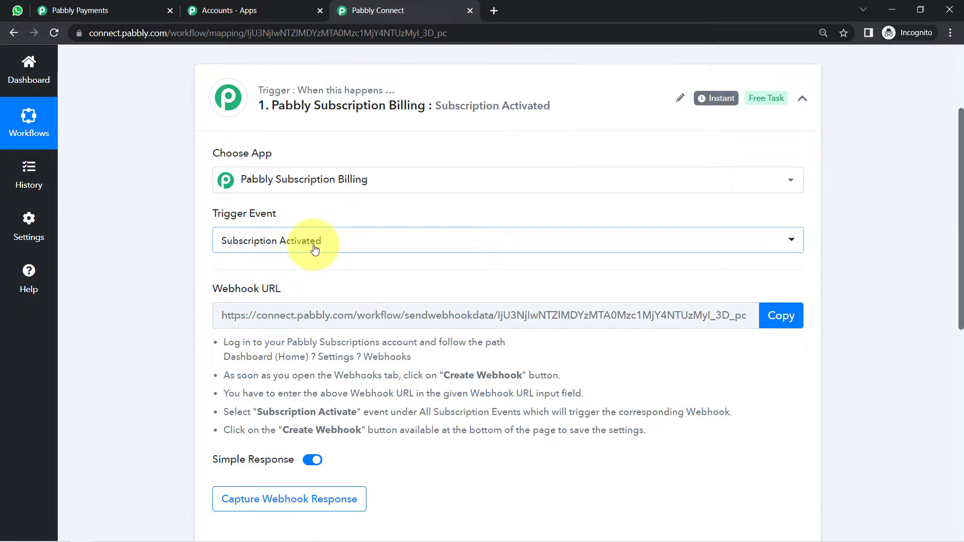
- Review the webhook setup instructions and copy the trigger's webhook URL
{"action": "left_click_drag", "start_coordinate": [223, 289], "coordinate": [292, 290]}
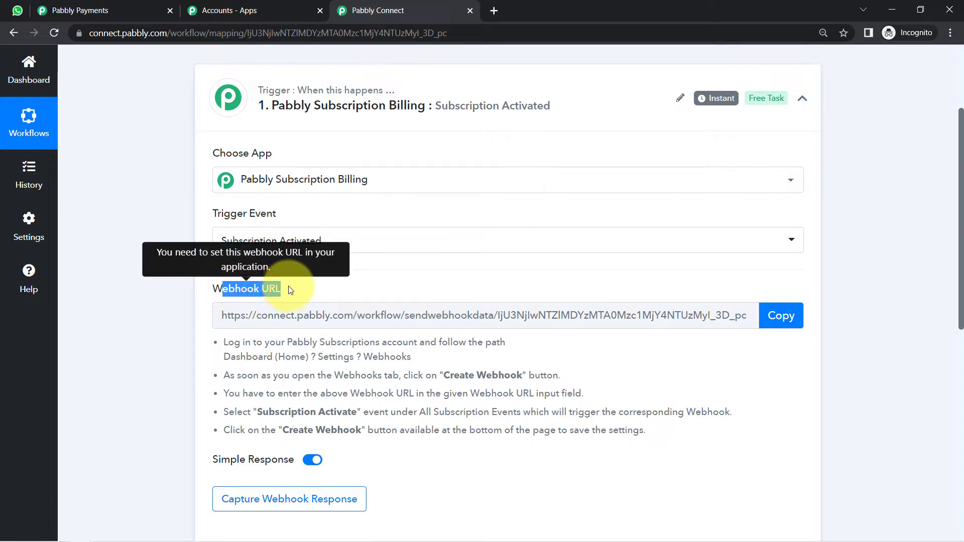
{"action": "left_click_drag", "start_coordinate": [240, 357], "coordinate": [484, 430]}
{"action": "left_click", "coordinate": [454, 410]}
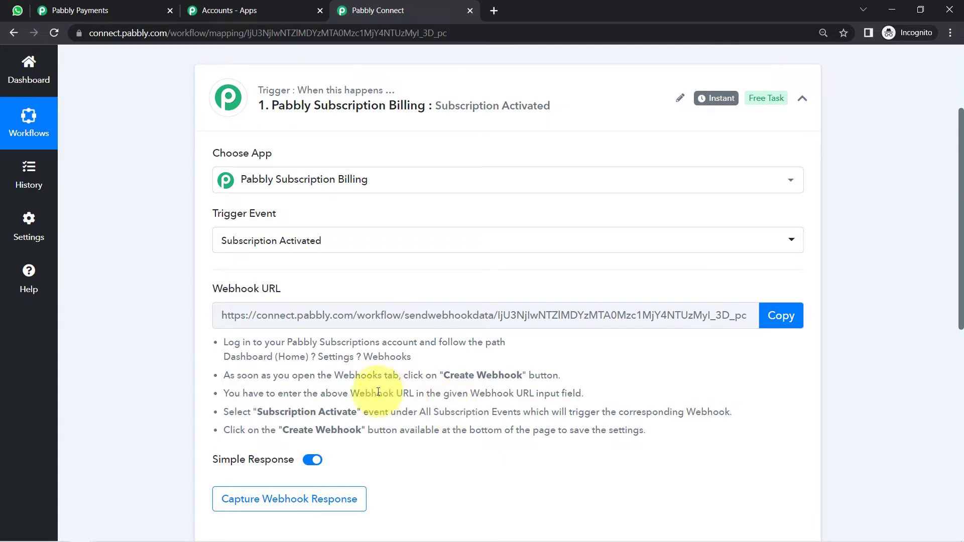
{"action": "left_click_drag", "start_coordinate": [243, 342], "coordinate": [462, 428]}
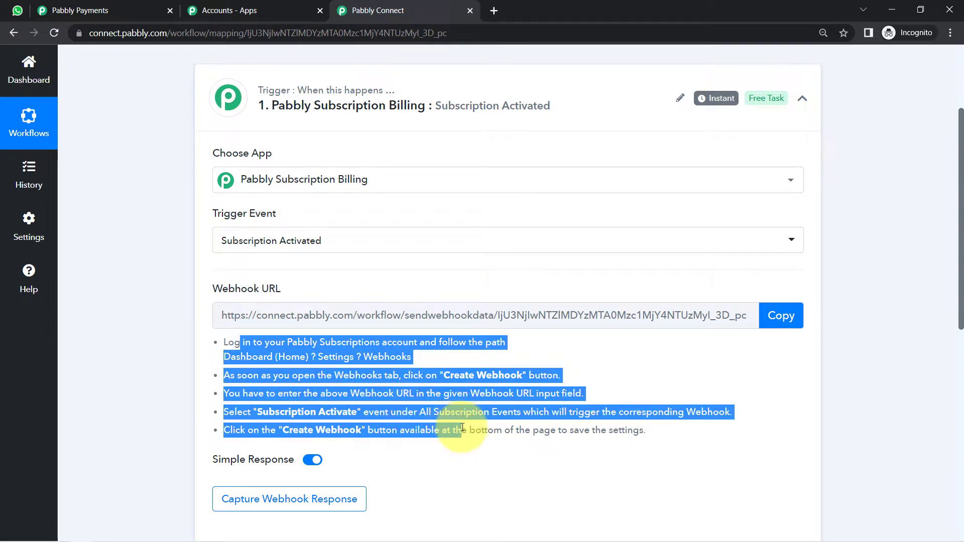
{"action": "left_click", "coordinate": [780, 323]}
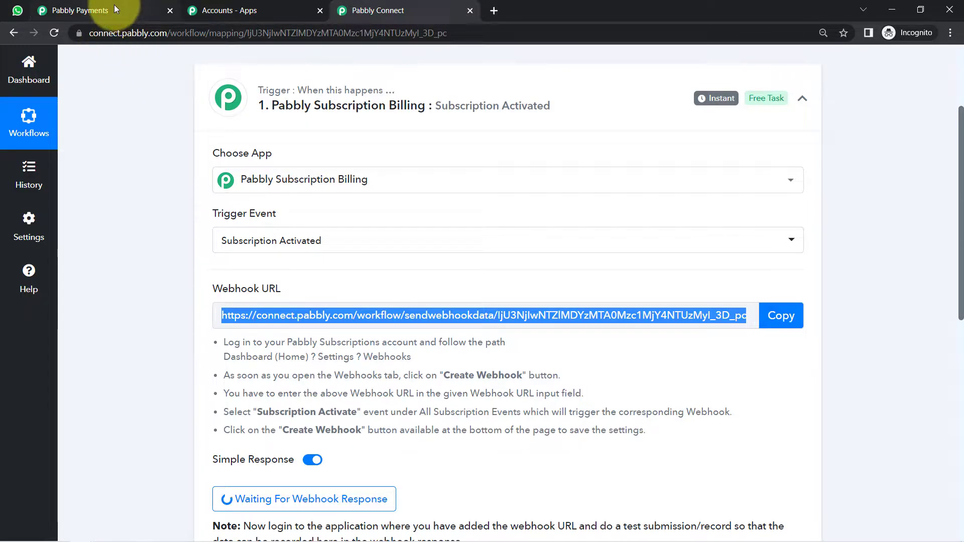
- Switch to Pabbly Subscription Billing and examine the edit page of the Basic Plan under the Fitness Academy for Gym Lovers product
{"action": "left_click", "coordinate": [113, 5]}
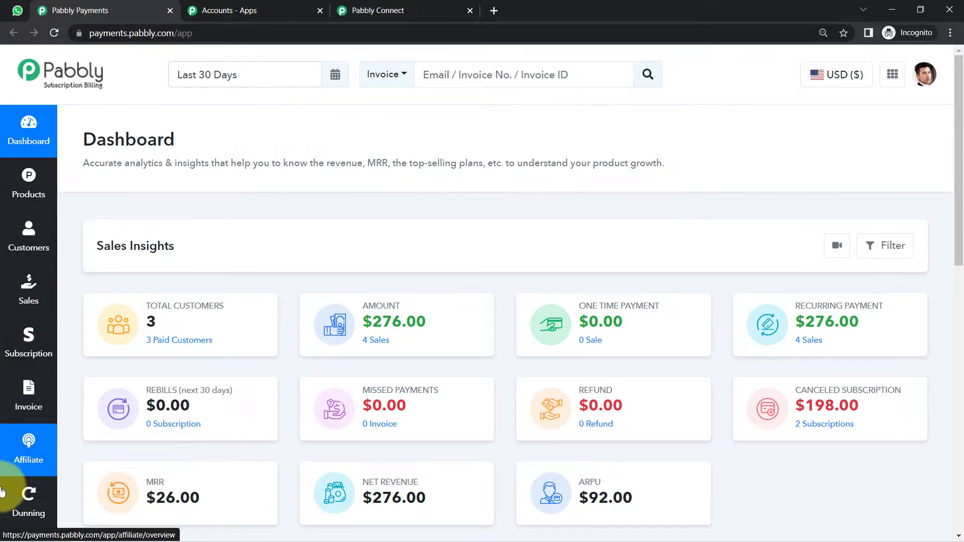
{"action": "scroll", "coordinate": [25, 500], "scroll_direction": "down", "scroll_amount": 3}
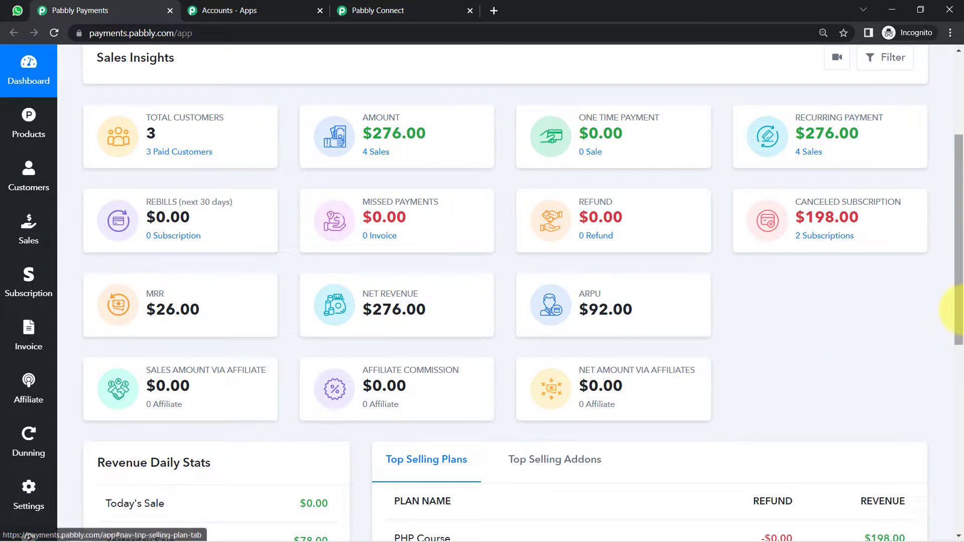
{"action": "left_click_drag", "start_coordinate": [958, 307], "coordinate": [958, 205]}
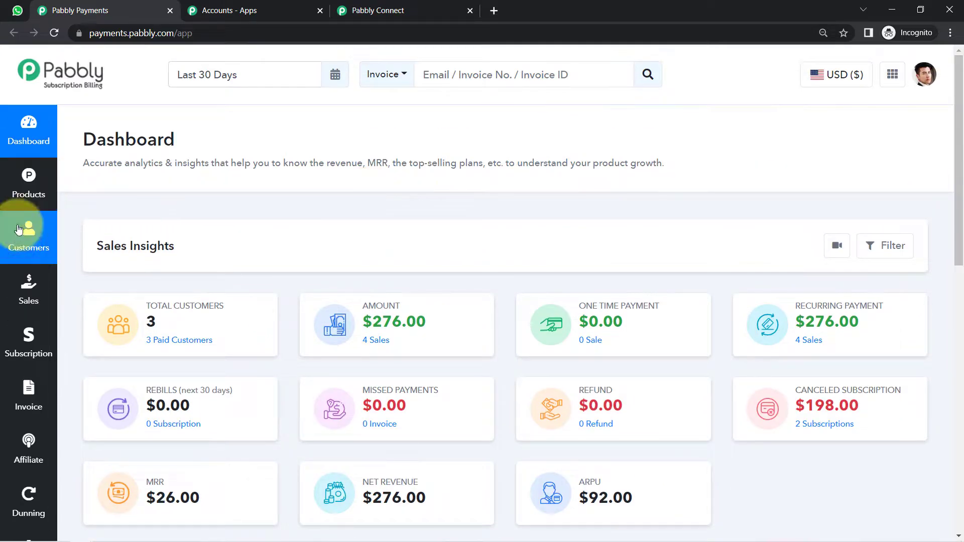
{"action": "left_click", "coordinate": [28, 191]}
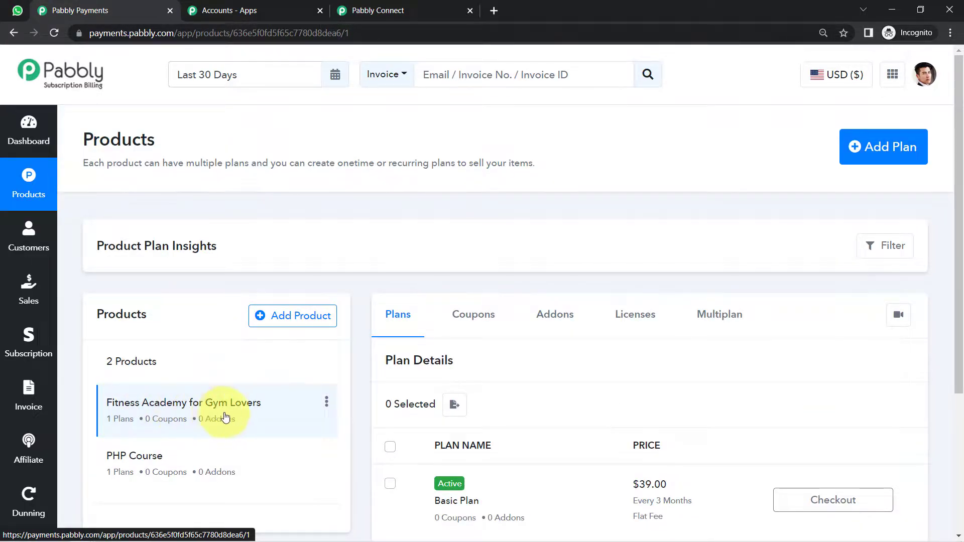
{"action": "scroll", "coordinate": [941, 233], "scroll_direction": "down", "scroll_amount": 3}
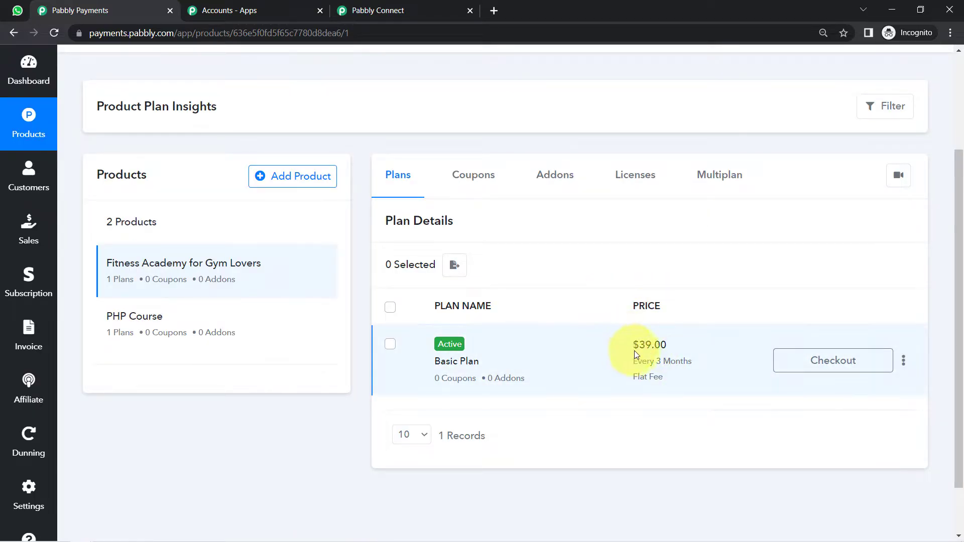
{"action": "left_click", "coordinate": [904, 360]}
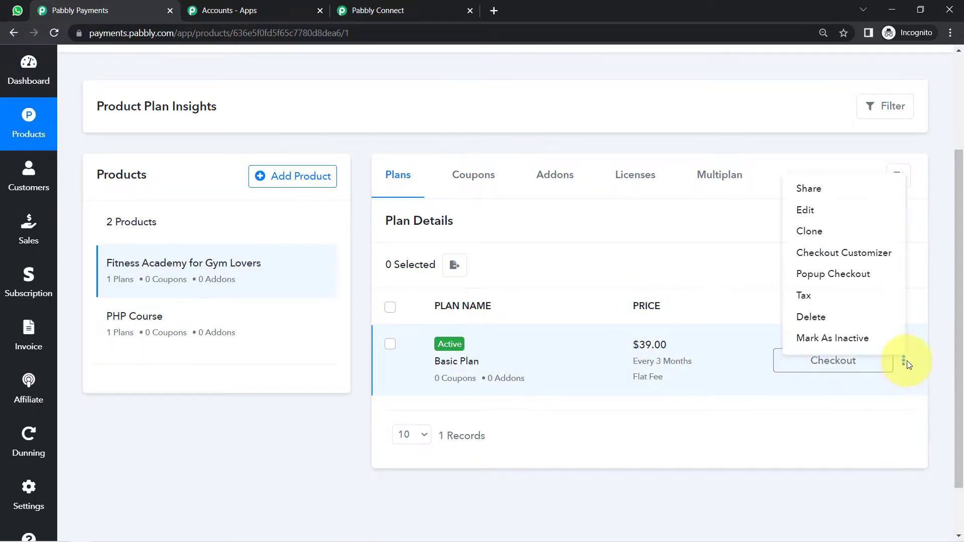
{"action": "left_click", "coordinate": [814, 209]}
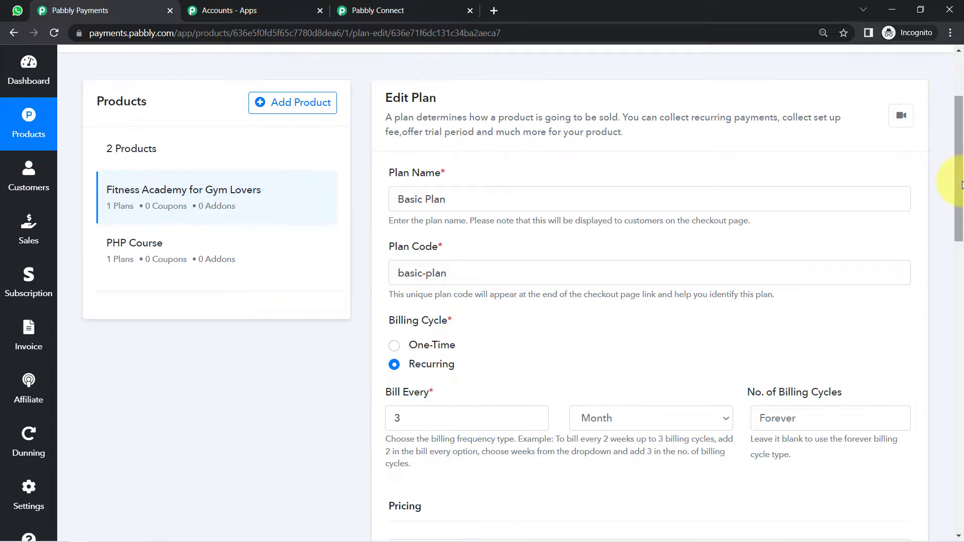
{"action": "scroll", "coordinate": [959, 184], "scroll_direction": "down", "scroll_amount": 10}
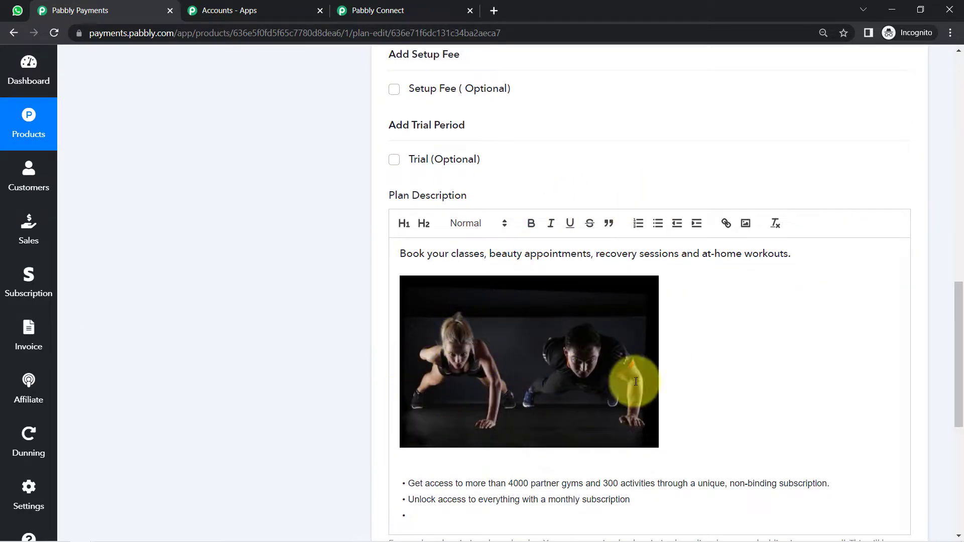
{"action": "left_click_drag", "start_coordinate": [962, 365], "coordinate": [944, 105]}
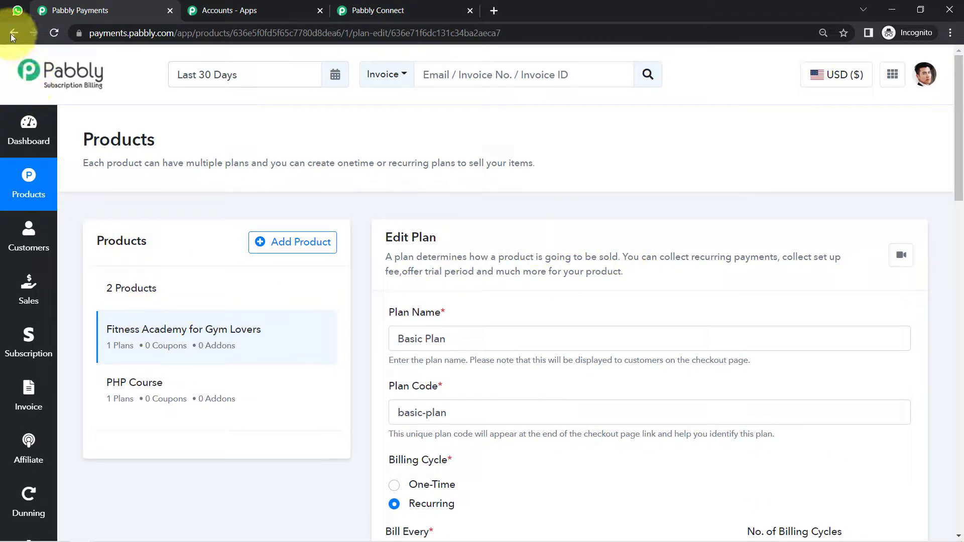
- Copy the Basic Plan's checkout link from its share options and open the checkout page in a new browser tab
{"action": "left_click", "coordinate": [31, 86]}
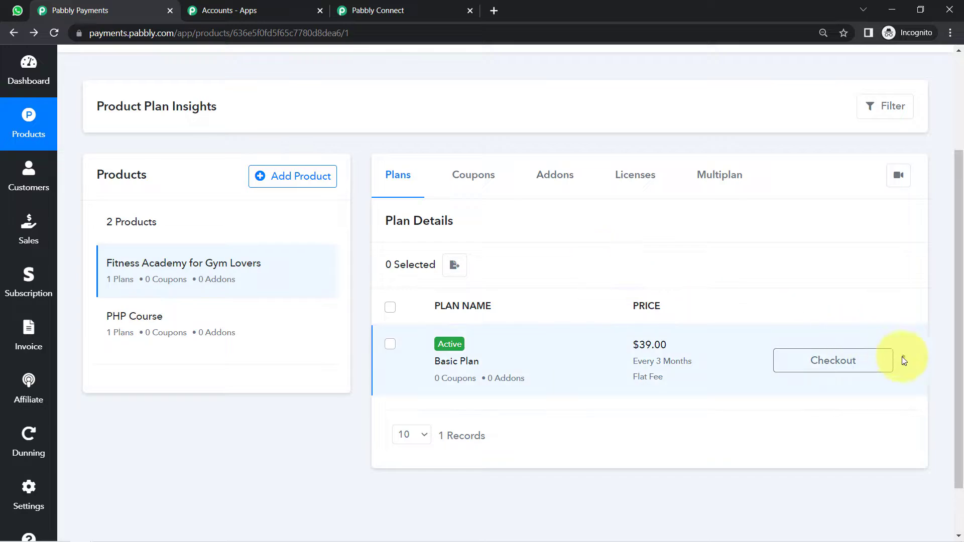
{"action": "left_click", "coordinate": [903, 362]}
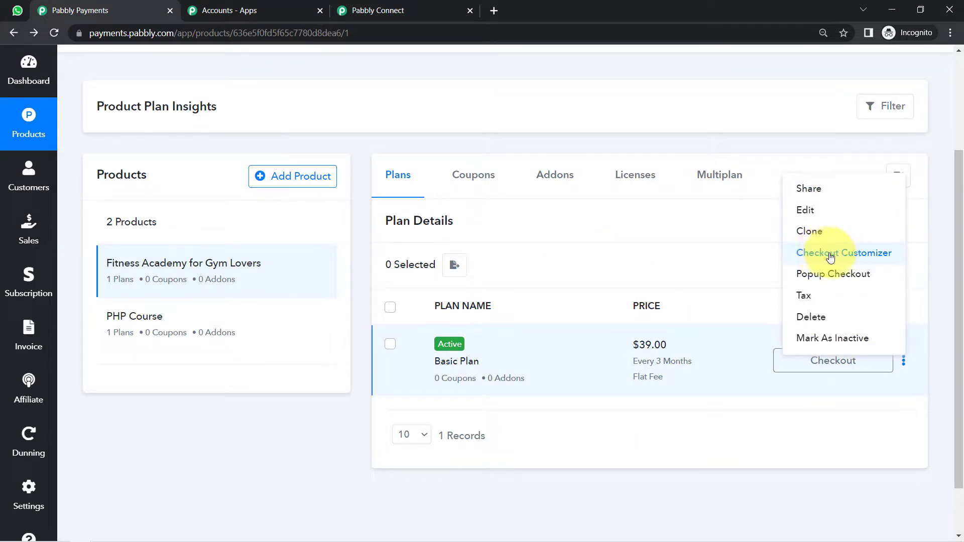
{"action": "left_click", "coordinate": [818, 190]}
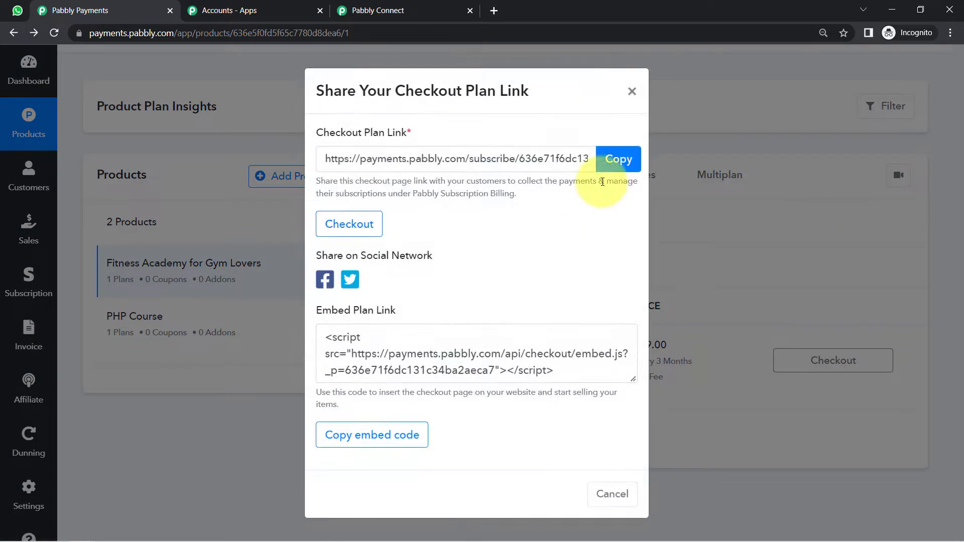
{"action": "left_click", "coordinate": [623, 161]}
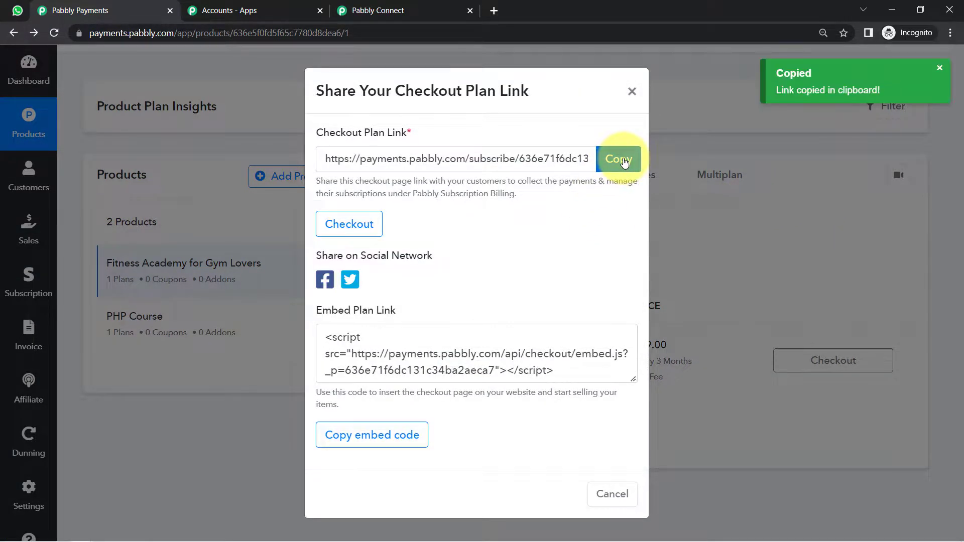
{"action": "left_click", "coordinate": [494, 10]}
{"action": "key", "text": "ctrl+v"}
{"action": "key", "text": "Return"}
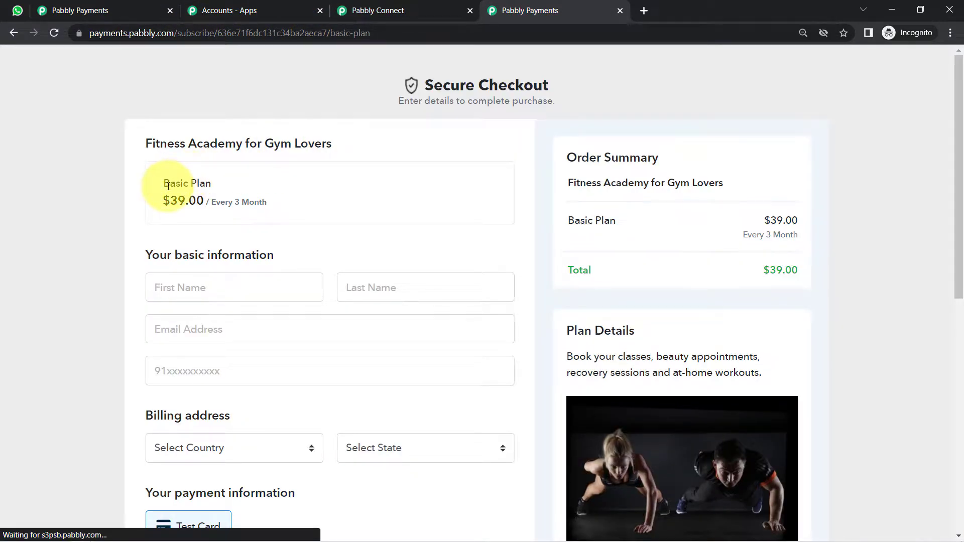
{"action": "left_click_drag", "start_coordinate": [189, 218], "coordinate": [203, 201]}
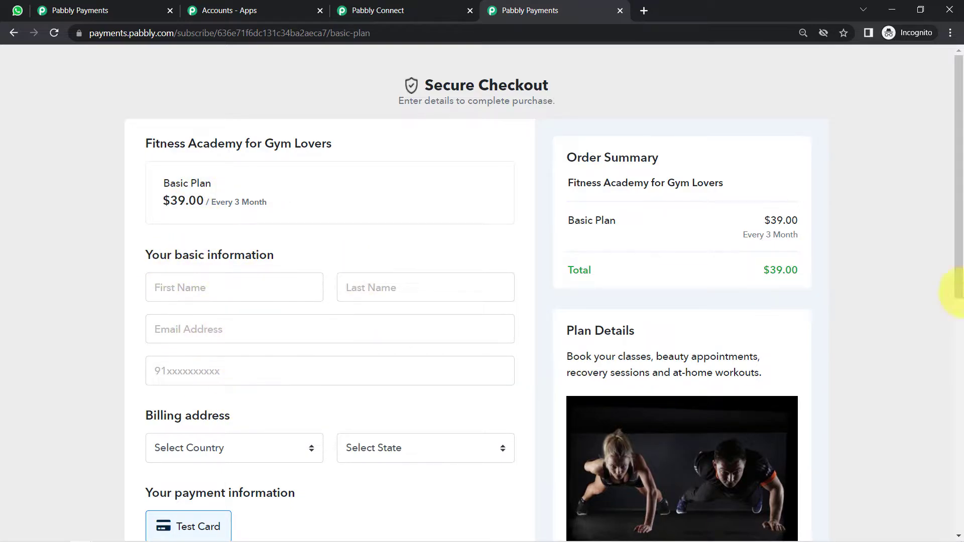
{"action": "left_click_drag", "start_coordinate": [962, 236], "coordinate": [958, 149]}
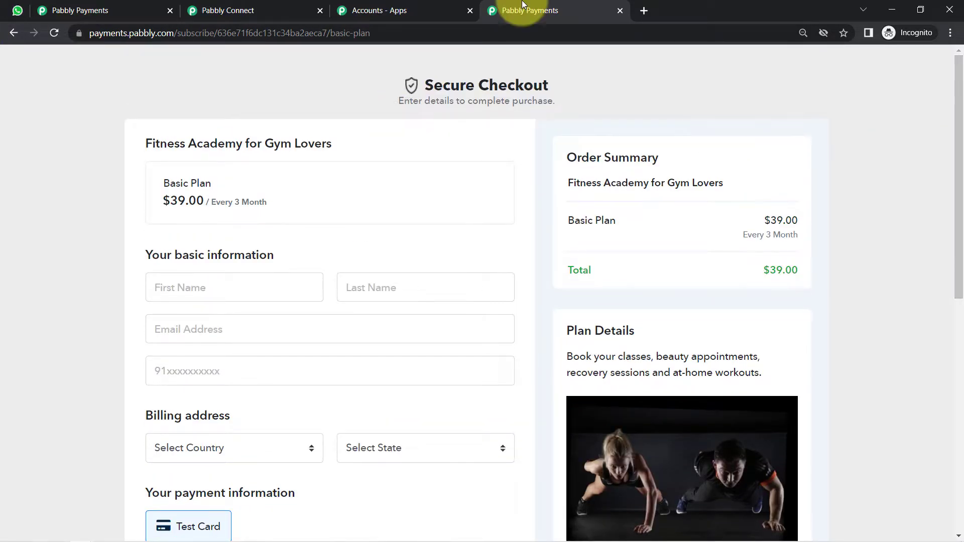
- Return to the product's plan page, close the checkout link sharing dialog and open the account's webhook settings
{"action": "left_click", "coordinate": [161, 6]}
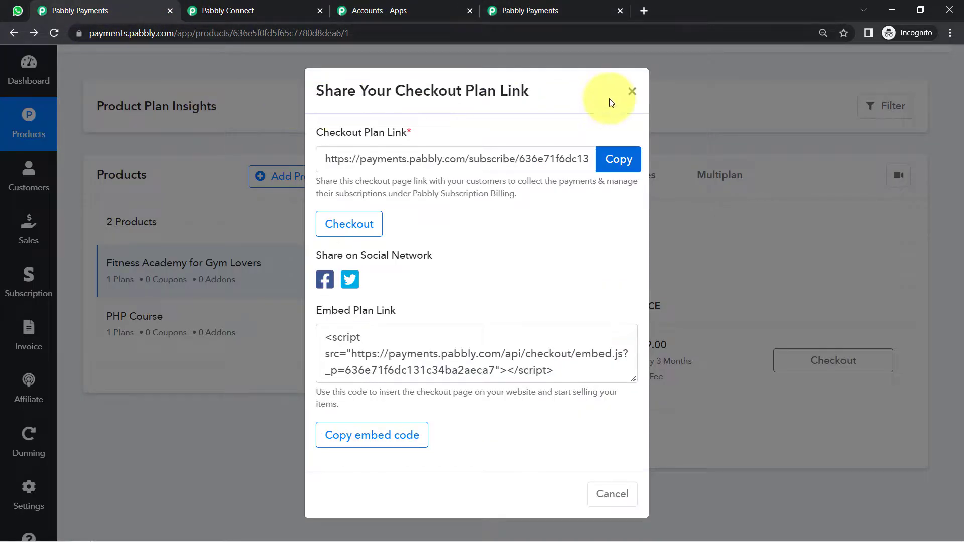
{"action": "left_click", "coordinate": [633, 93]}
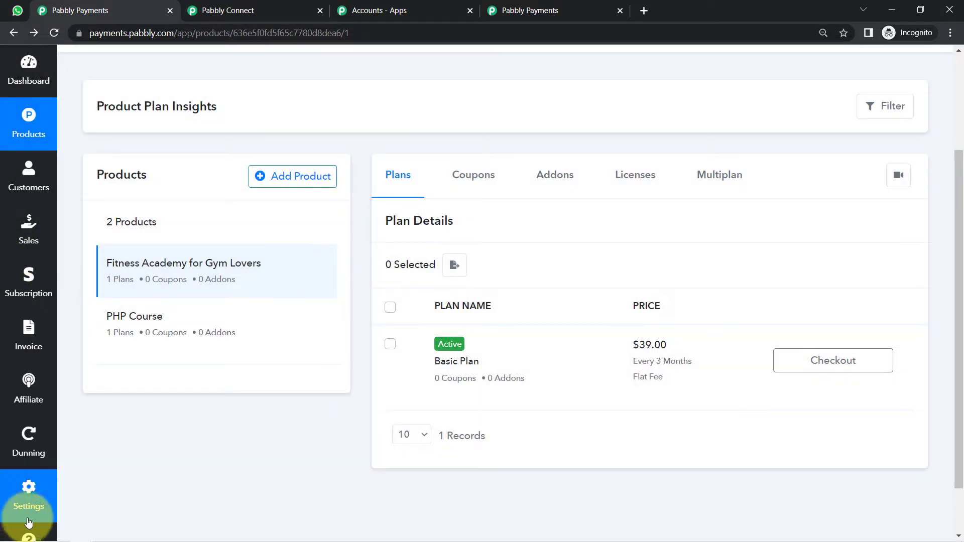
{"action": "left_click", "coordinate": [31, 502]}
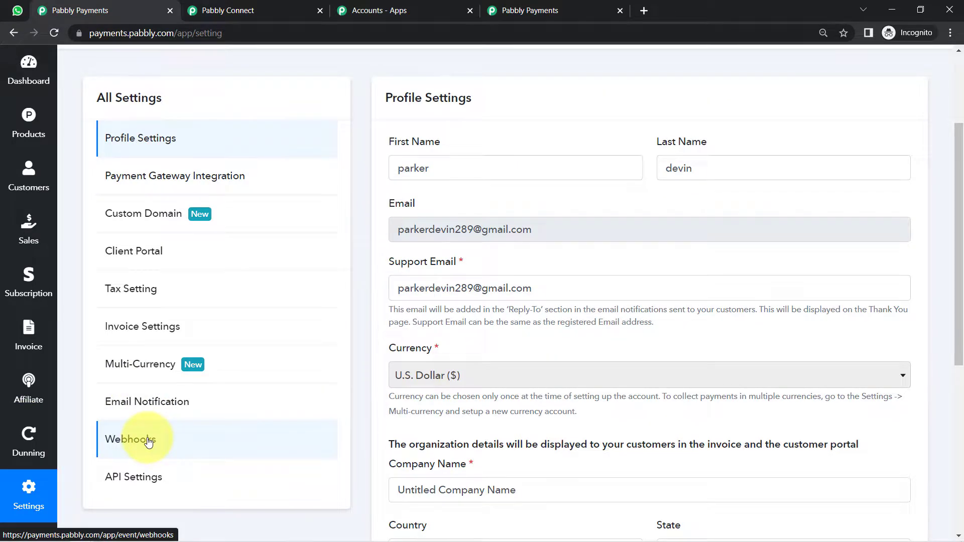
{"action": "left_click", "coordinate": [148, 441]}
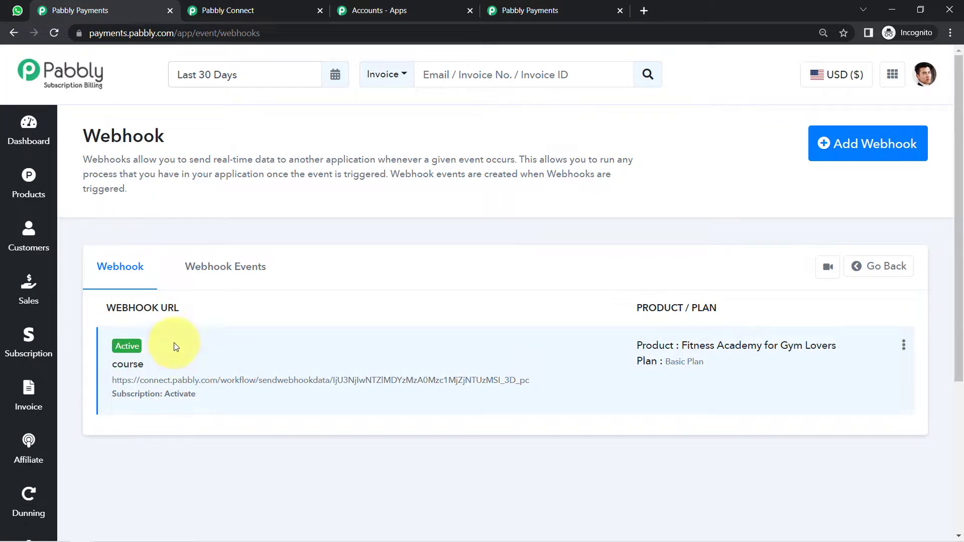
- Delete the existing "course" webhook and confirm the deletion
{"action": "left_click", "coordinate": [905, 352]}
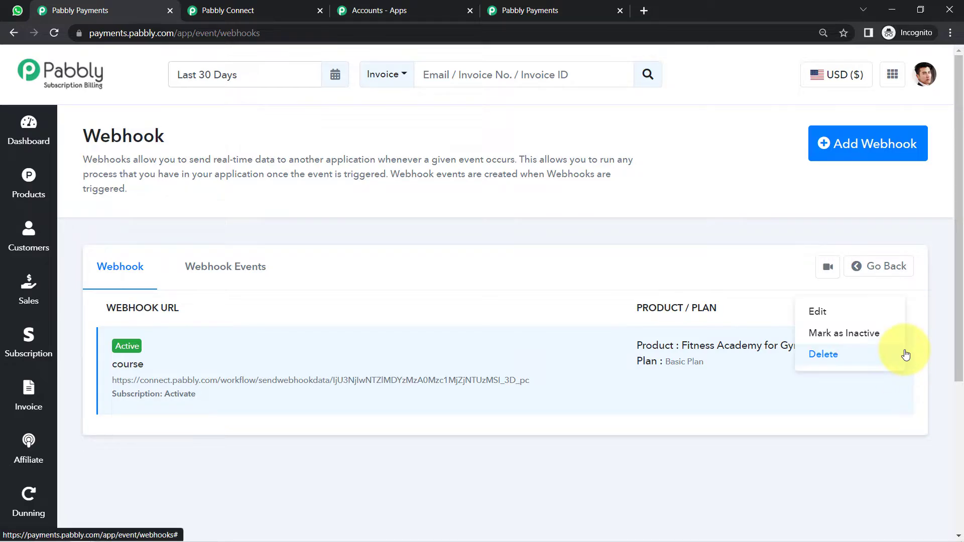
{"action": "left_click", "coordinate": [817, 357]}
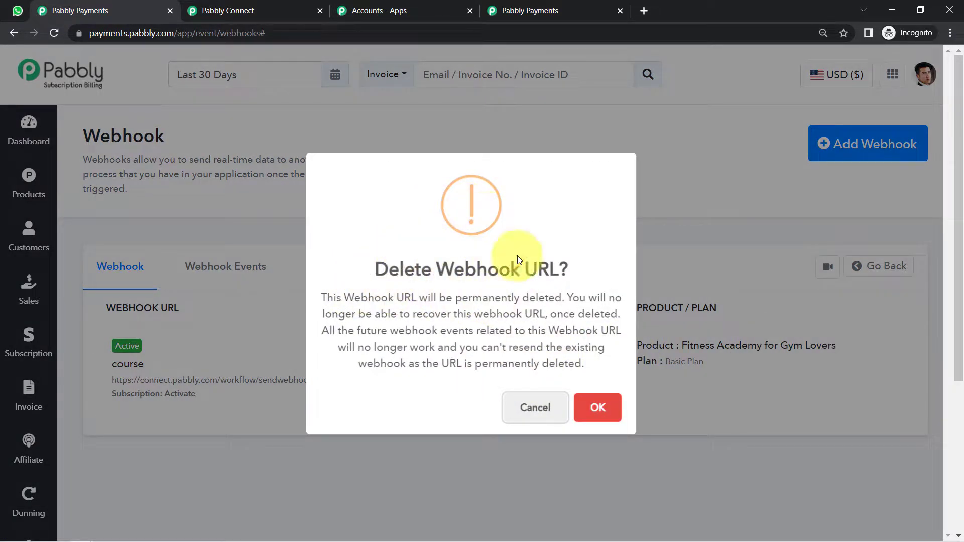
{"action": "left_click", "coordinate": [598, 409]}
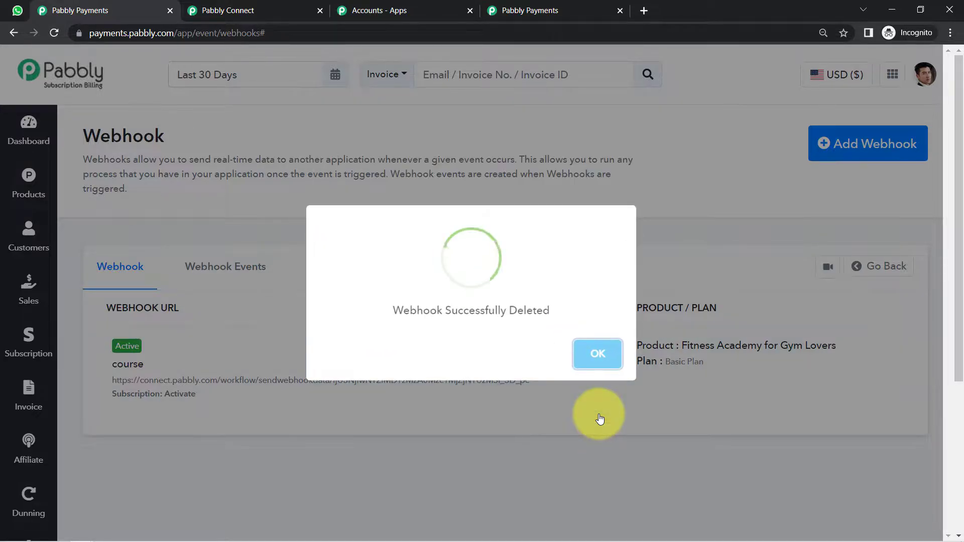
{"action": "left_click", "coordinate": [575, 353]}
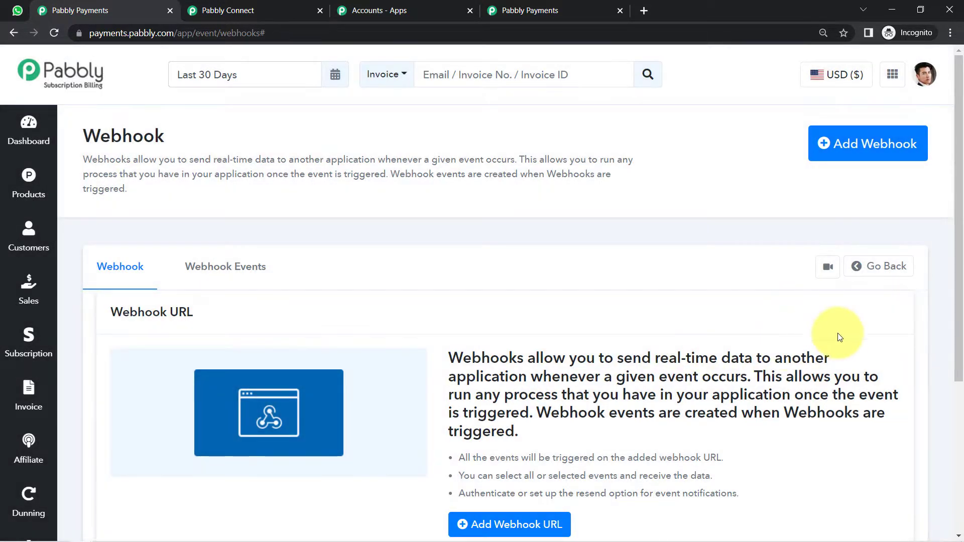
- Start a new webhook named "PSB to WhatsApp" for the Fitness Academy for Gym Lovers product and its Basic Plan
{"action": "scroll", "coordinate": [961, 277], "scroll_direction": "down", "scroll_amount": 3}
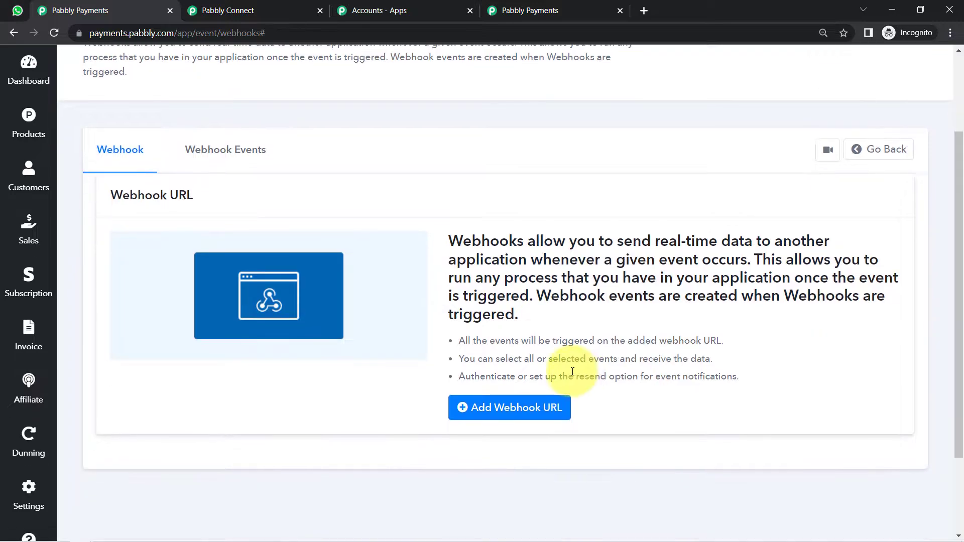
{"action": "left_click", "coordinate": [487, 414]}
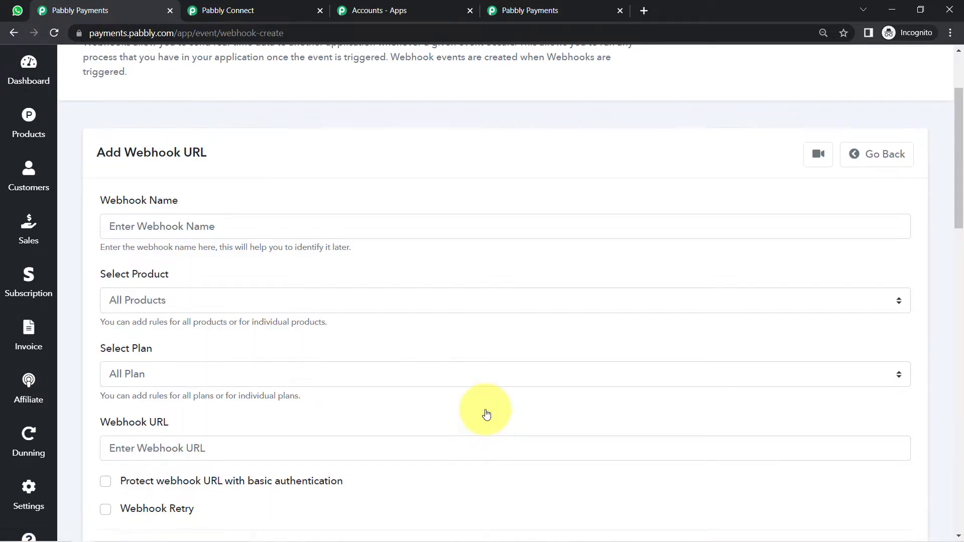
{"action": "left_click", "coordinate": [163, 230]}
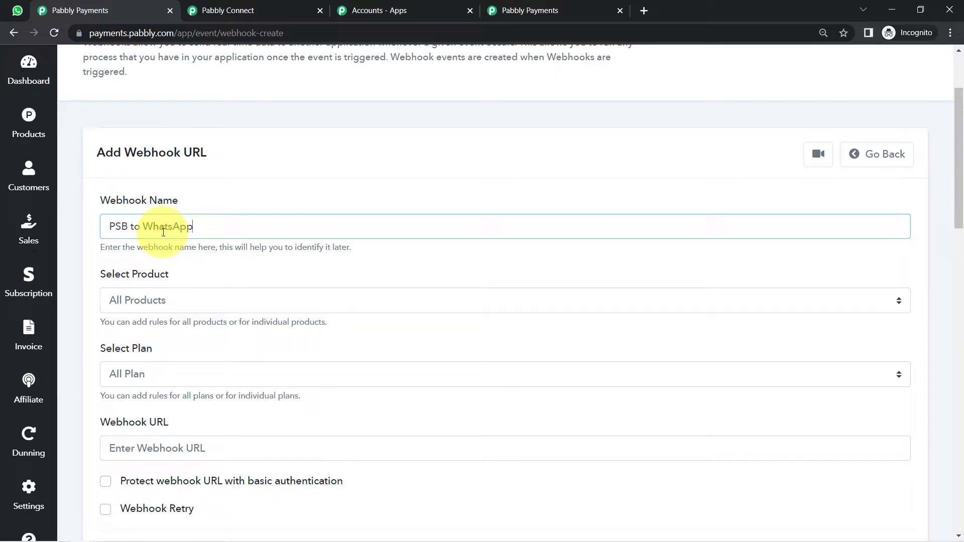
{"action": "left_click", "coordinate": [116, 305]}
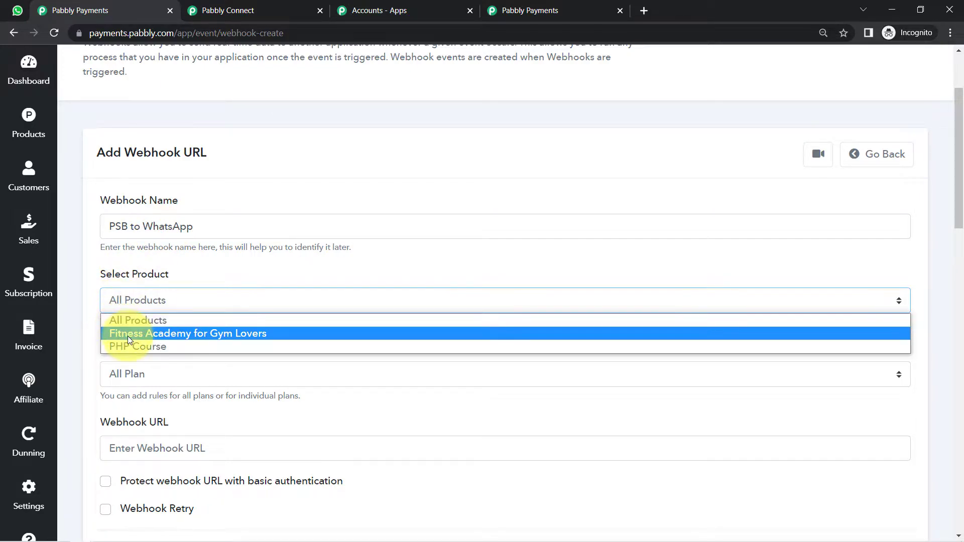
{"action": "left_click", "coordinate": [170, 336]}
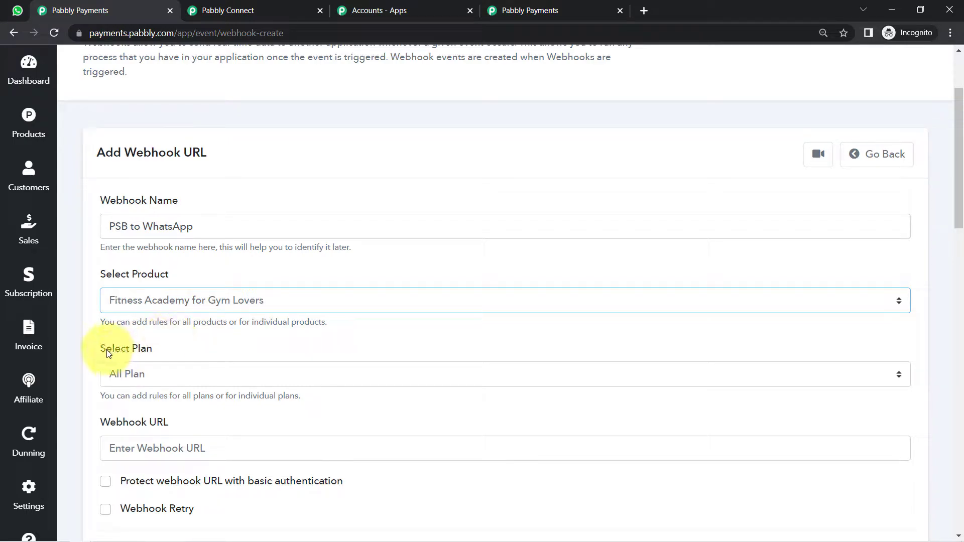
{"action": "left_click", "coordinate": [125, 376]}
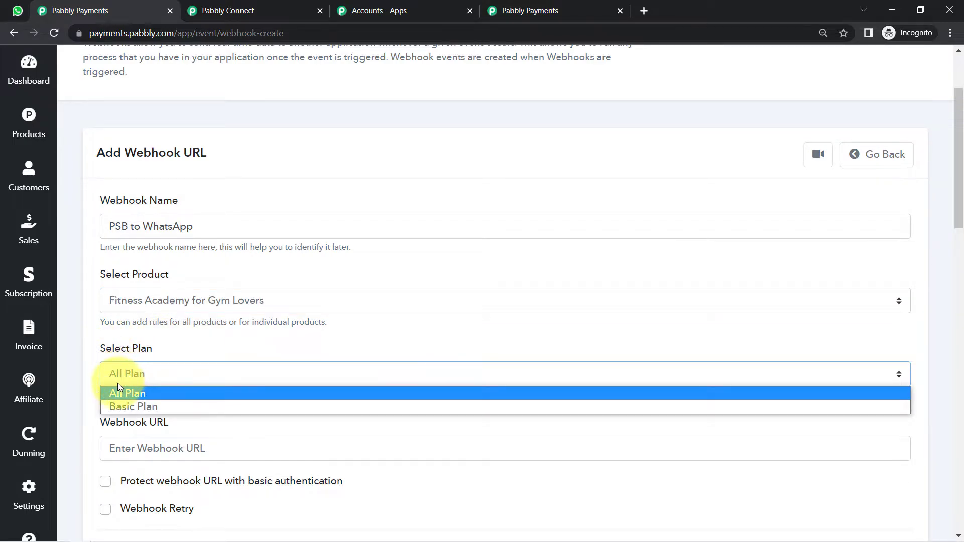
{"action": "left_click", "coordinate": [118, 410]}
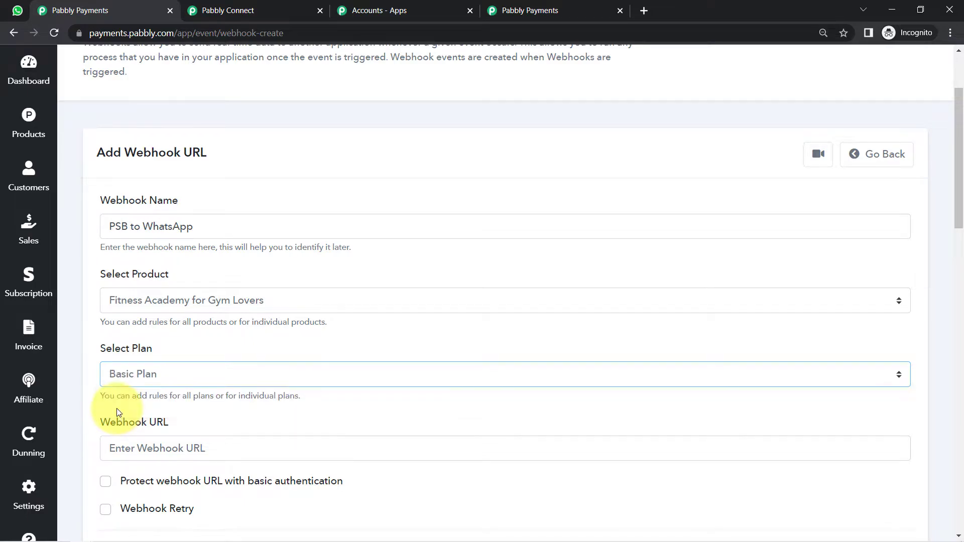
- Try to copy the trigger's webhook URL from Pabbly Connect and paste it into the new webhook's URL field
{"action": "left_click_drag", "start_coordinate": [959, 208], "coordinate": [951, 258]}
{"action": "left_click", "coordinate": [160, 268]}
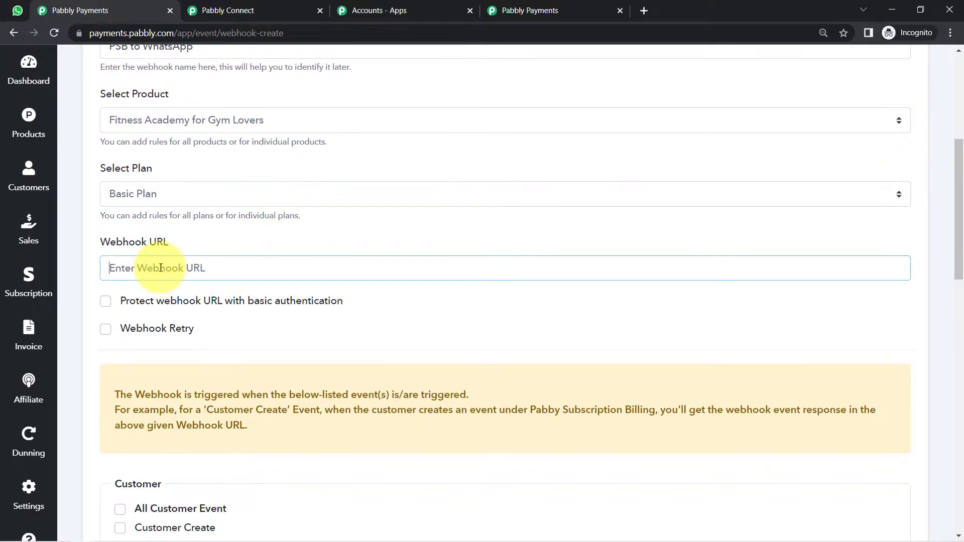
{"action": "left_click", "coordinate": [231, 10]}
{"action": "left_click", "coordinate": [774, 314]}
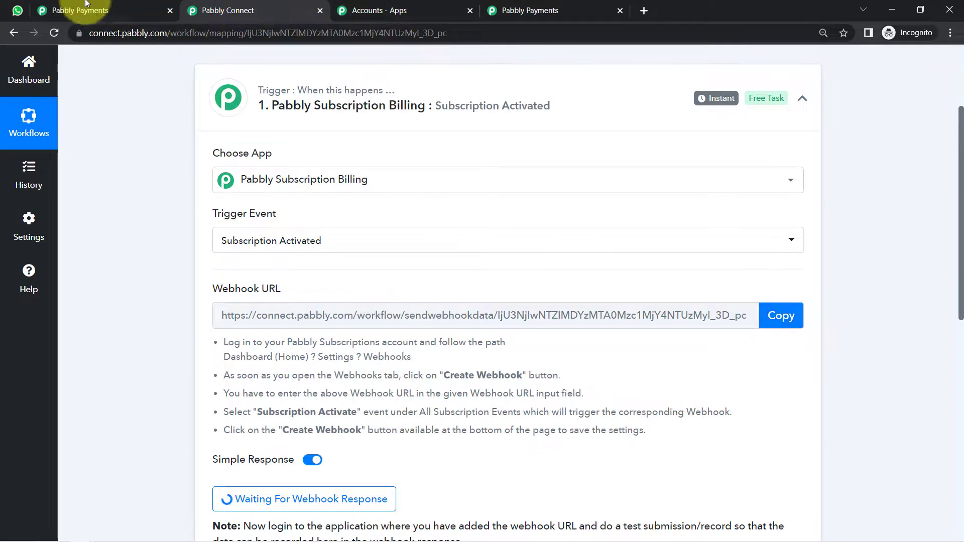
{"action": "left_click", "coordinate": [75, 10]}
{"action": "key", "text": "ctrl+v"}
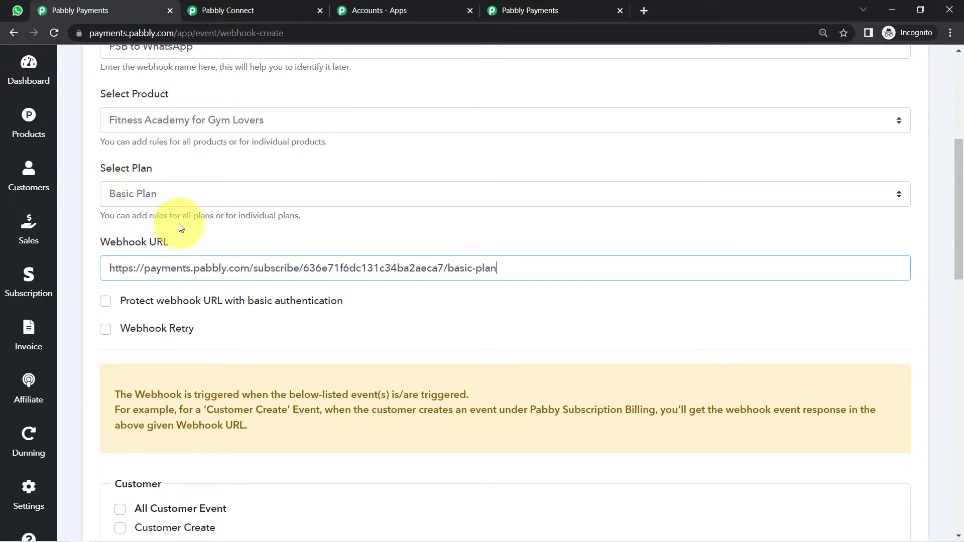
- Enable the Subscription Activate event for the new webhook
{"action": "left_click_drag", "start_coordinate": [961, 270], "coordinate": [952, 314]}
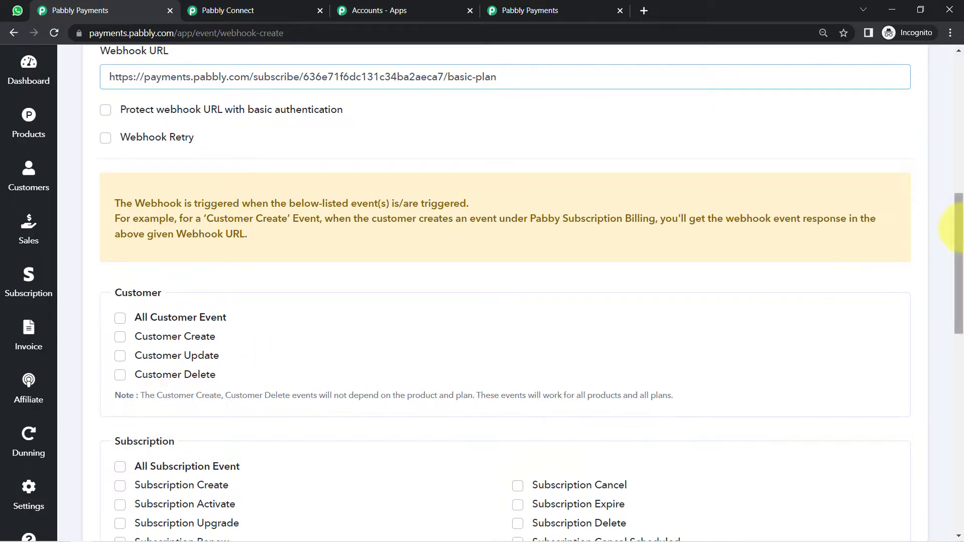
{"action": "left_click_drag", "start_coordinate": [961, 234], "coordinate": [956, 276]}
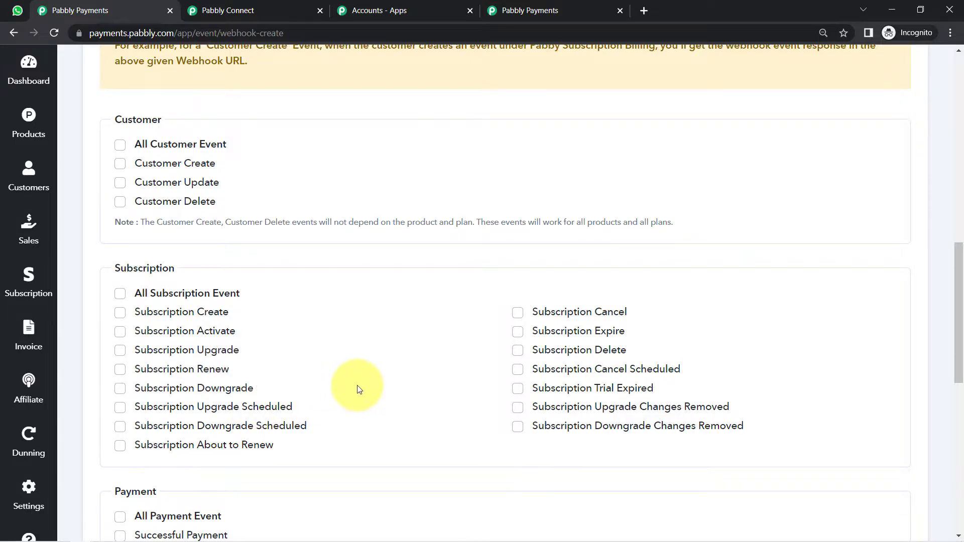
{"action": "mouse_move", "coordinate": [120, 338]}
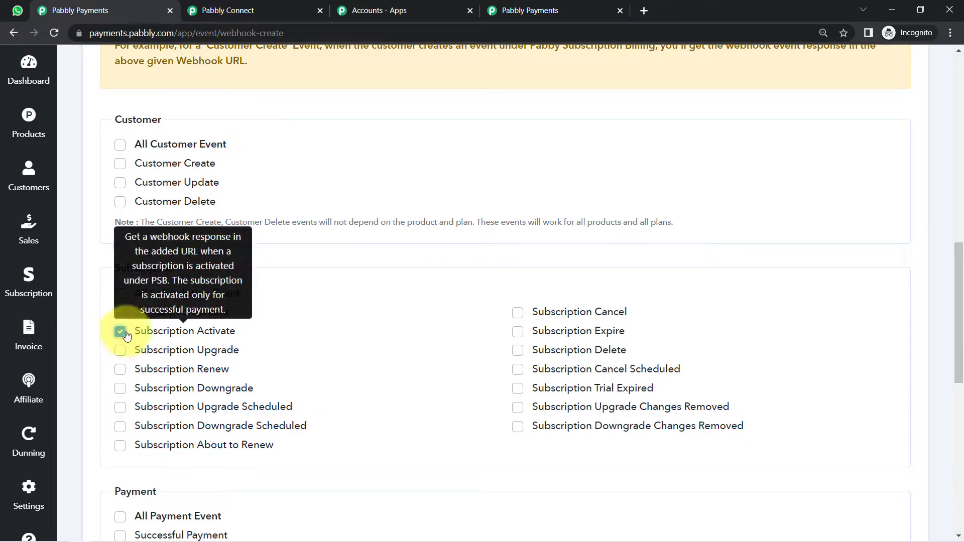
- Try to save the new webhook and review the response from its URL
{"action": "left_click_drag", "start_coordinate": [959, 290], "coordinate": [833, 478]}
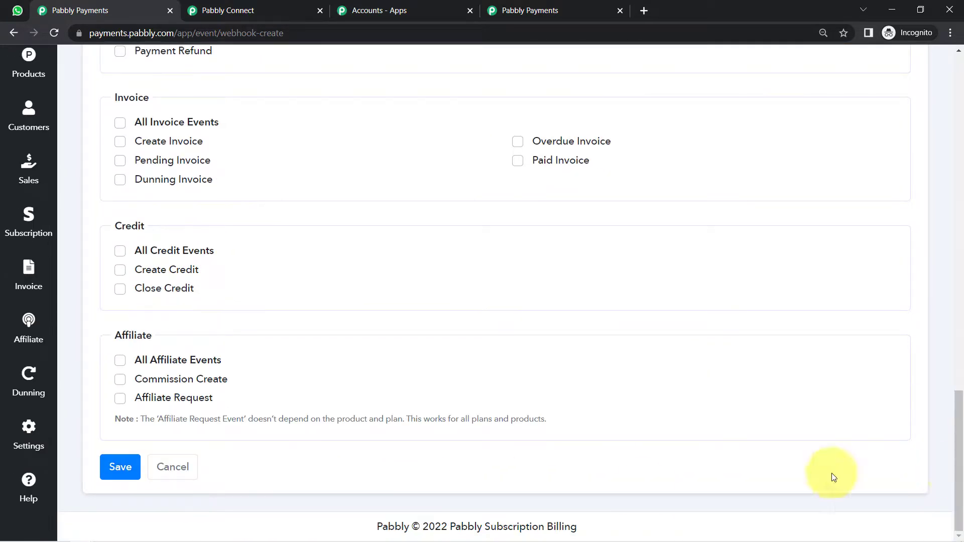
{"action": "left_click", "coordinate": [122, 468]}
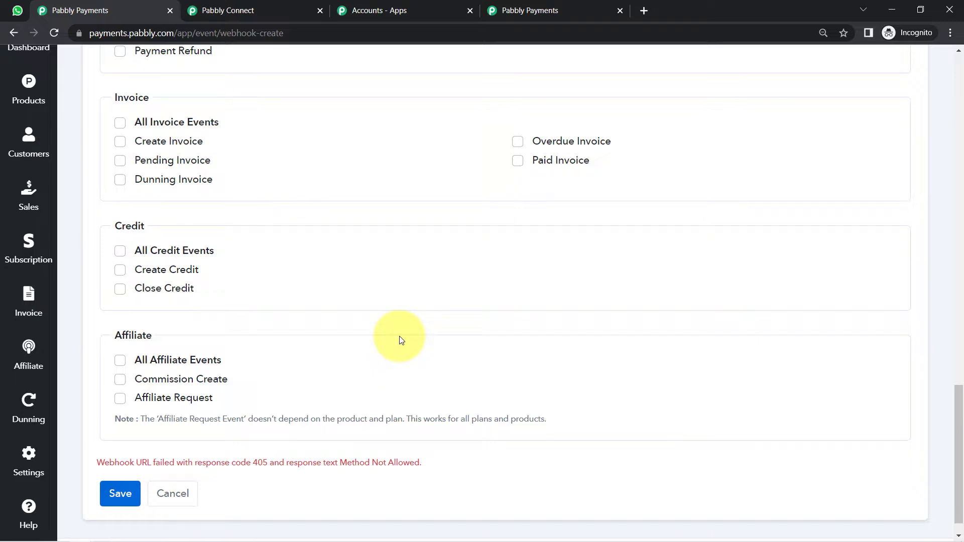
{"action": "left_click_drag", "start_coordinate": [104, 463], "coordinate": [384, 467]}
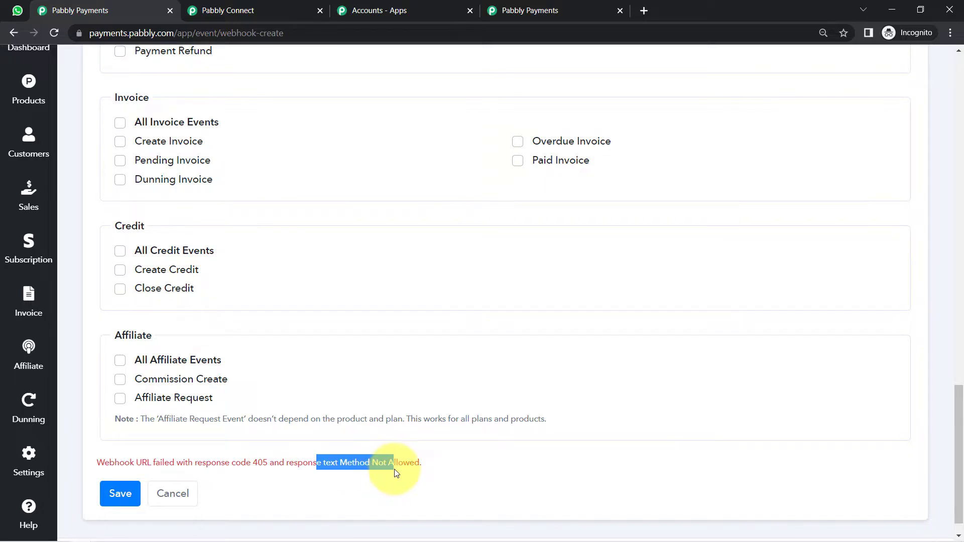
- Replace the new webhook's URL with the webhook URL copied from the Pabbly Connect trigger and save the webhook
{"action": "left_click_drag", "start_coordinate": [957, 460], "coordinate": [939, 244]}
{"action": "triple_click", "coordinate": [143, 191]}
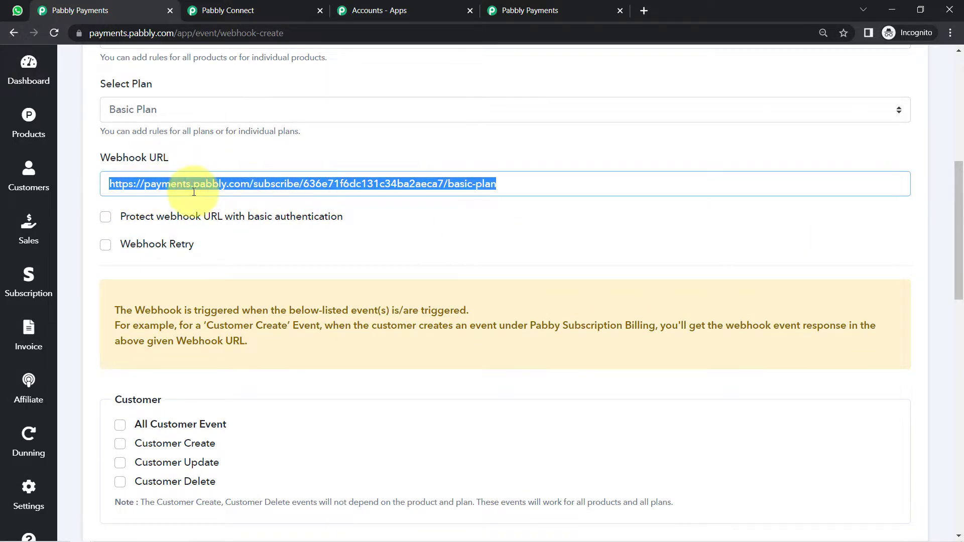
{"action": "key", "text": "BackSpace"}
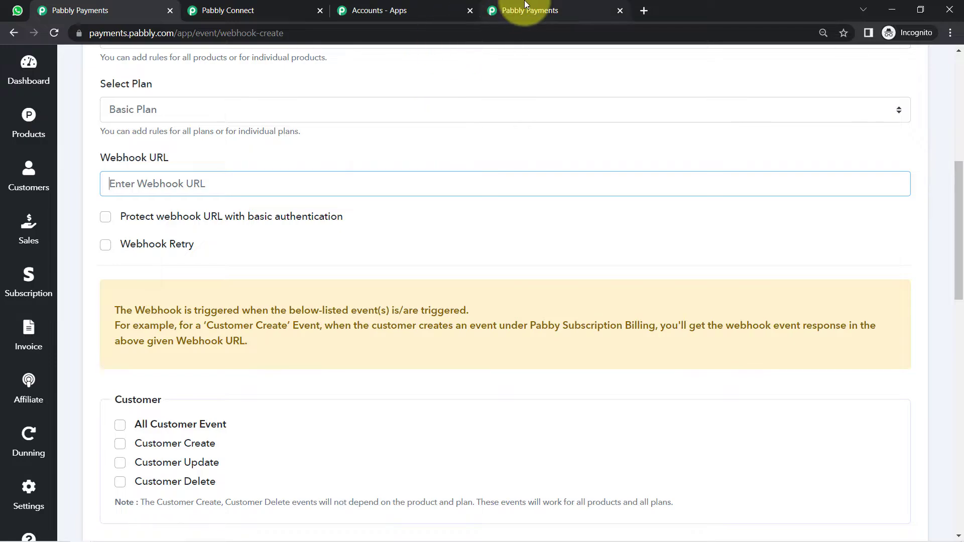
{"action": "left_click", "coordinate": [234, 15]}
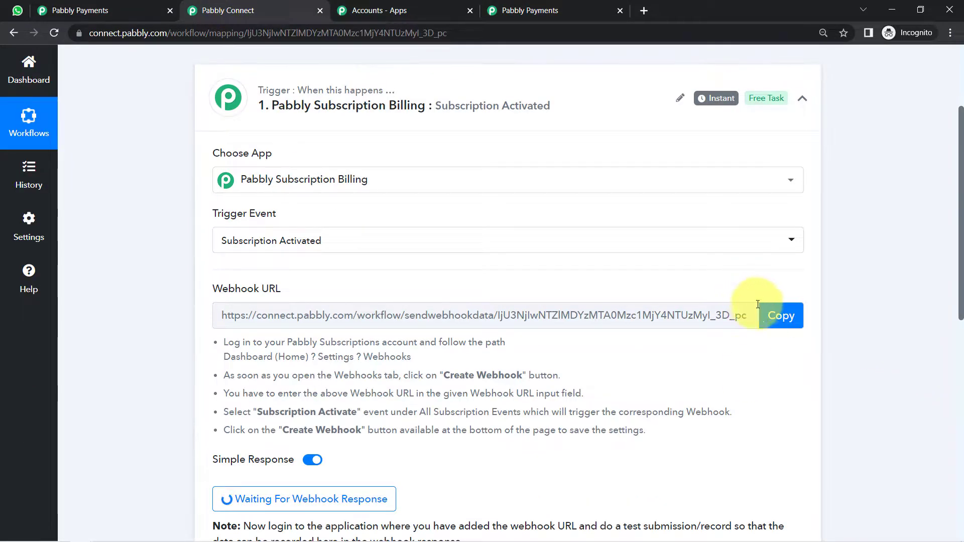
{"action": "left_click", "coordinate": [781, 316]}
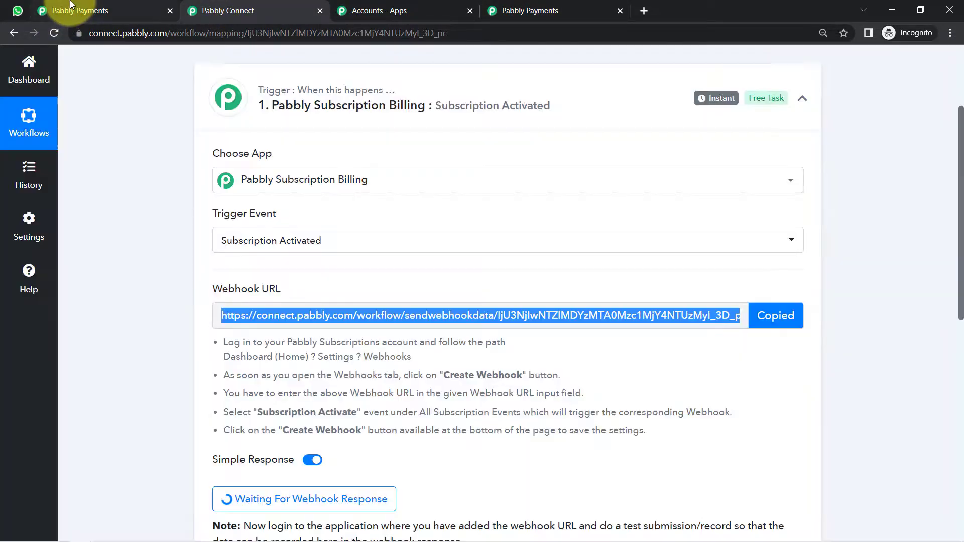
{"action": "left_click", "coordinate": [71, 6]}
{"action": "key", "text": "ctrl+v"}
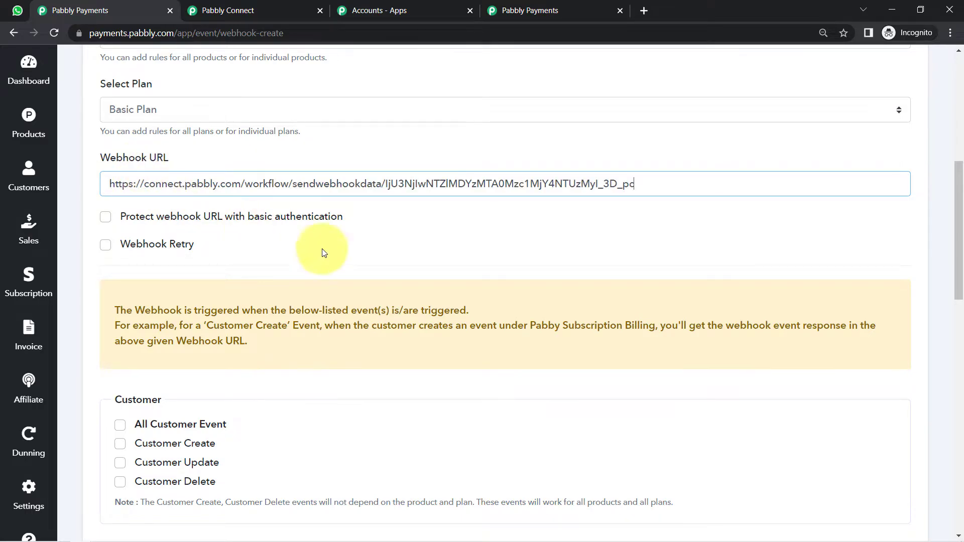
{"action": "left_click_drag", "start_coordinate": [961, 275], "coordinate": [955, 517]}
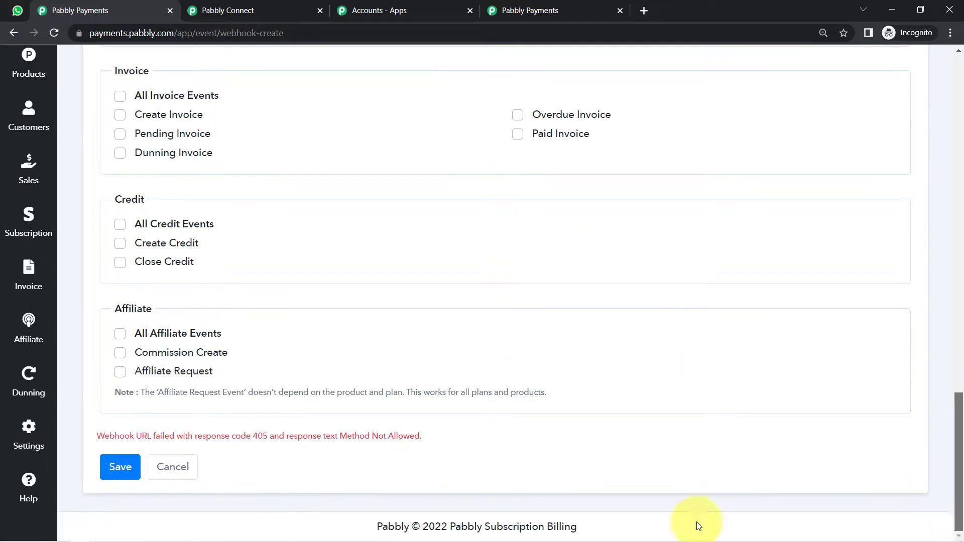
{"action": "left_click", "coordinate": [124, 468]}
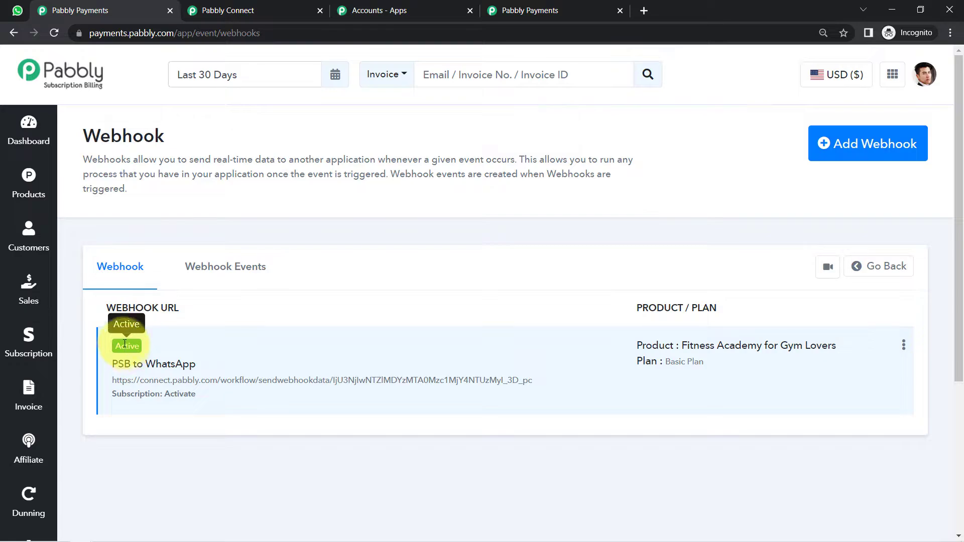
- In the Pabbly Connect workflow, read the trigger's note on doing a test submission to capture the webhook response
{"action": "left_click", "coordinate": [216, 5]}
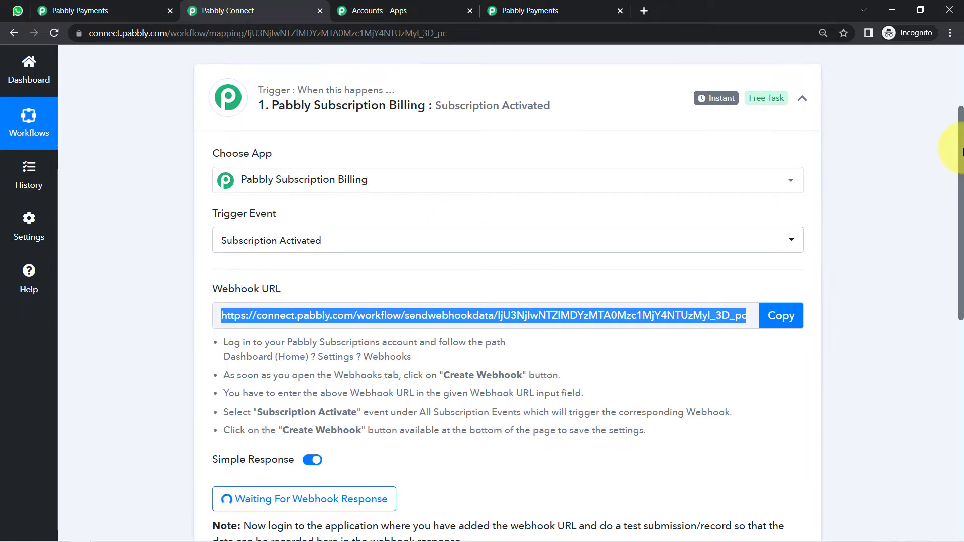
{"action": "scroll", "coordinate": [961, 151], "scroll_direction": "down", "scroll_amount": 3}
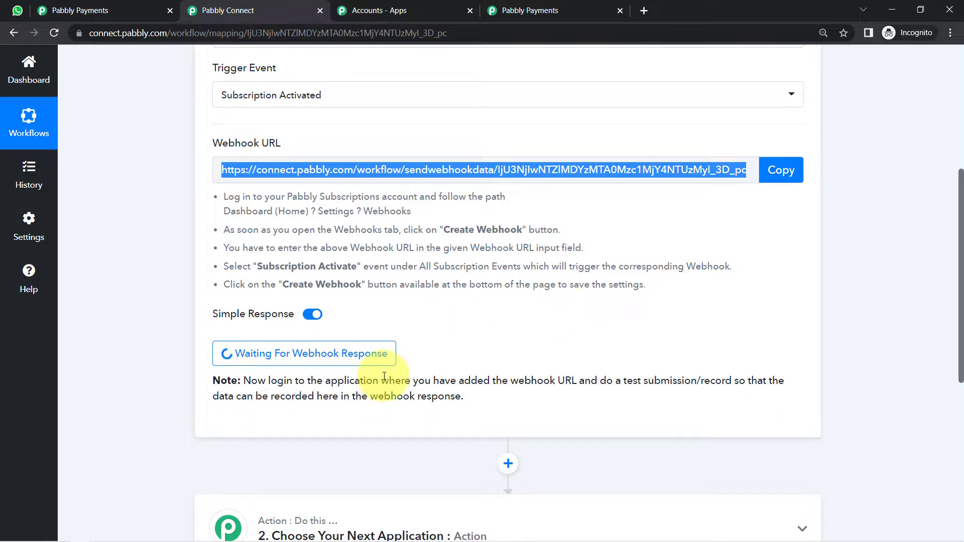
{"action": "left_click_drag", "start_coordinate": [363, 381], "coordinate": [469, 406]}
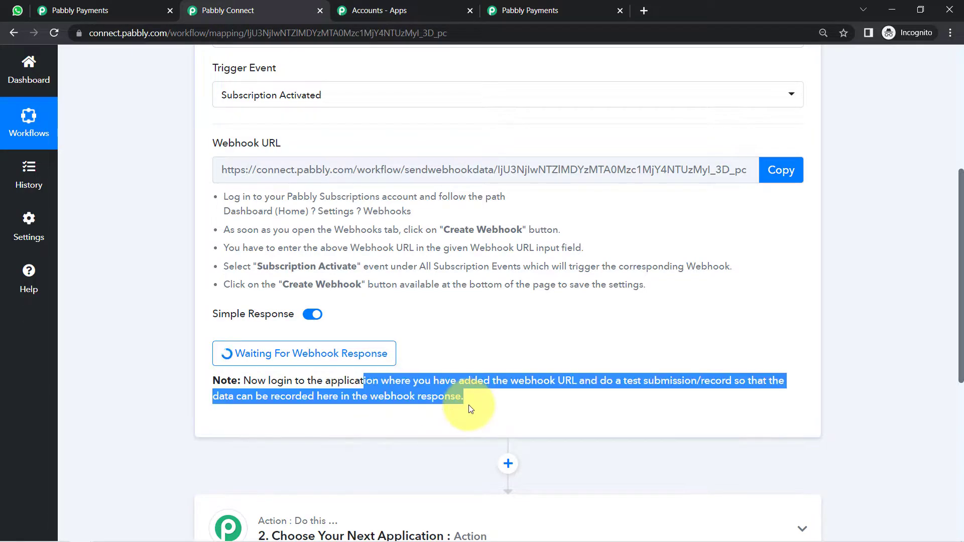
{"action": "left_click", "coordinate": [468, 405]}
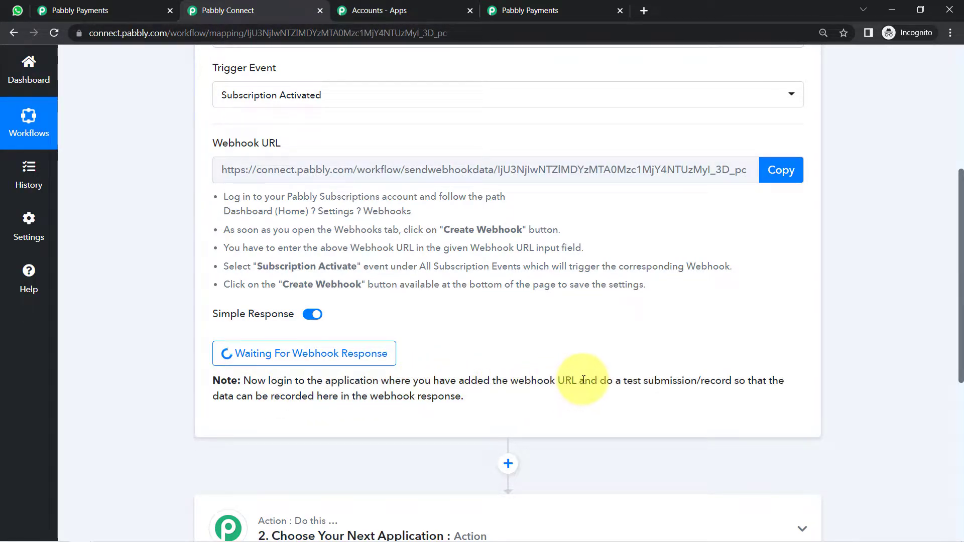
{"action": "left_click_drag", "start_coordinate": [606, 382], "coordinate": [475, 395]}
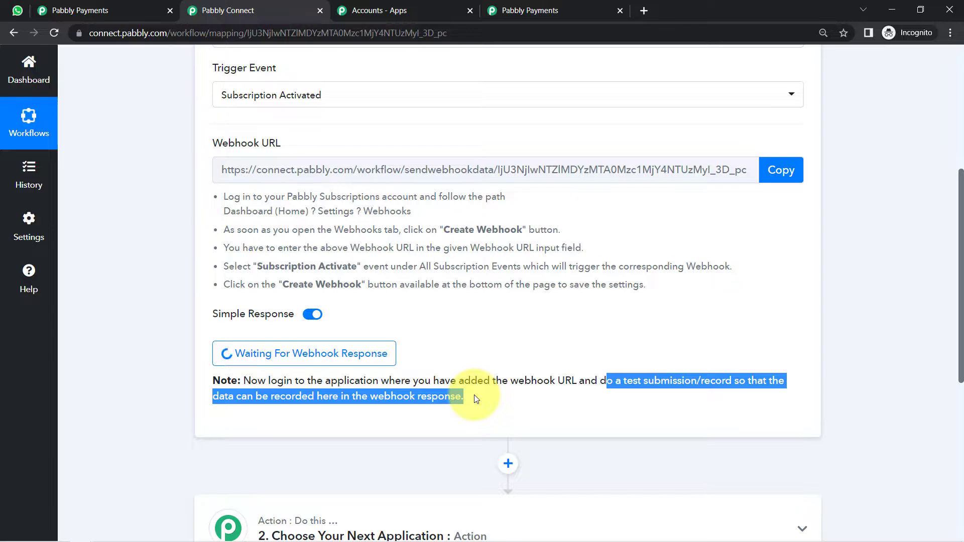
{"action": "left_click", "coordinate": [627, 385]}
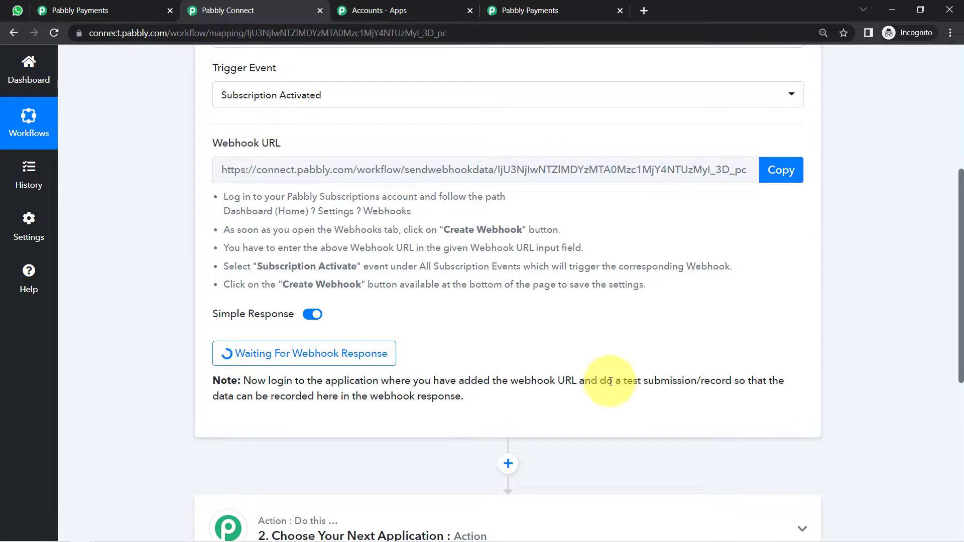
{"action": "left_click_drag", "start_coordinate": [612, 382], "coordinate": [302, 98]}
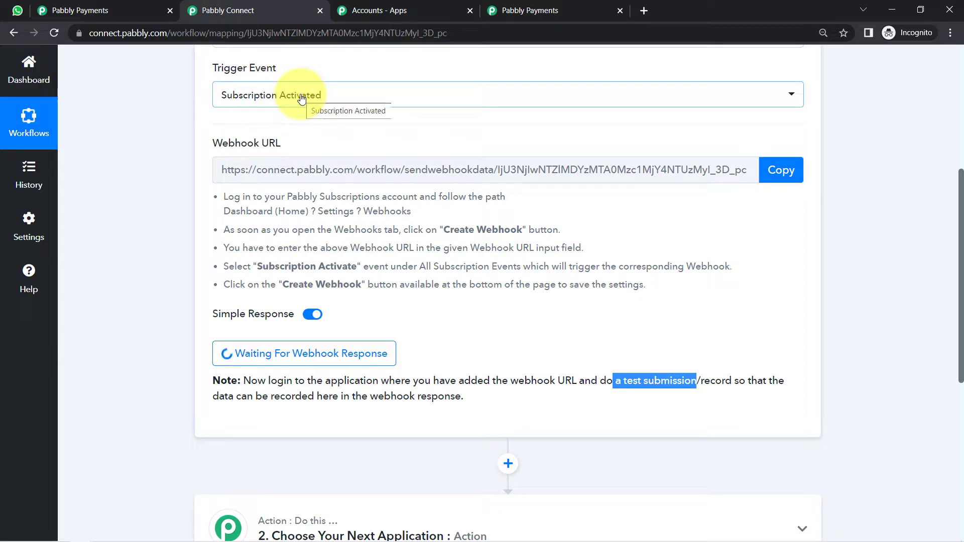
- On the Basic Plan checkout page, fill in the card number, expiry and CVV with the successful test card details and complete the order
{"action": "left_click", "coordinate": [88, 10]}
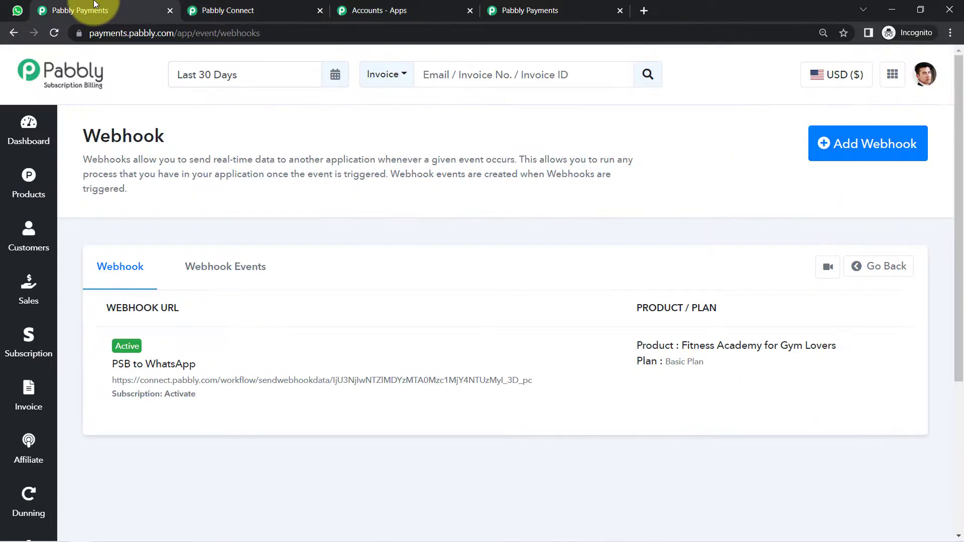
{"action": "left_click", "coordinate": [514, 10]}
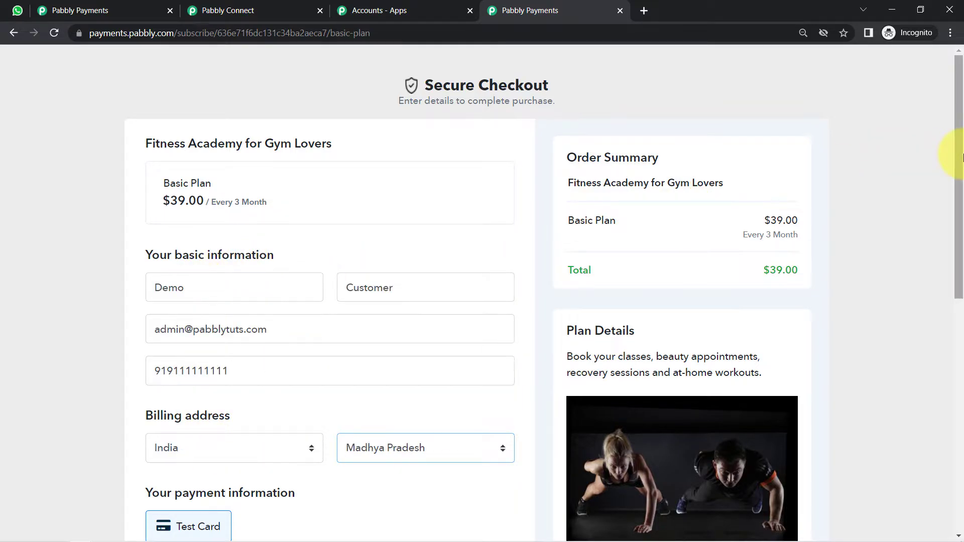
{"action": "scroll", "coordinate": [955, 154], "scroll_direction": "down", "scroll_amount": 1}
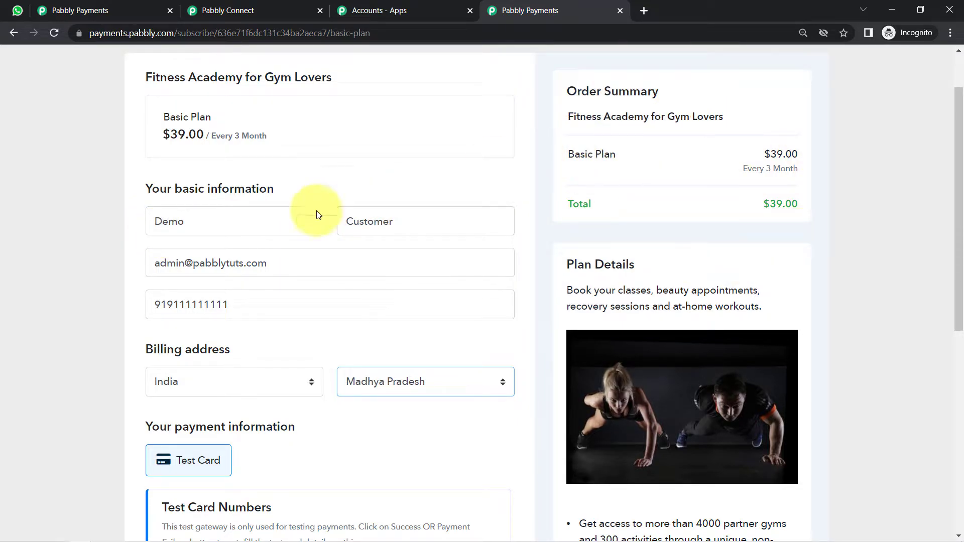
{"action": "left_click_drag", "start_coordinate": [170, 264], "coordinate": [275, 259]}
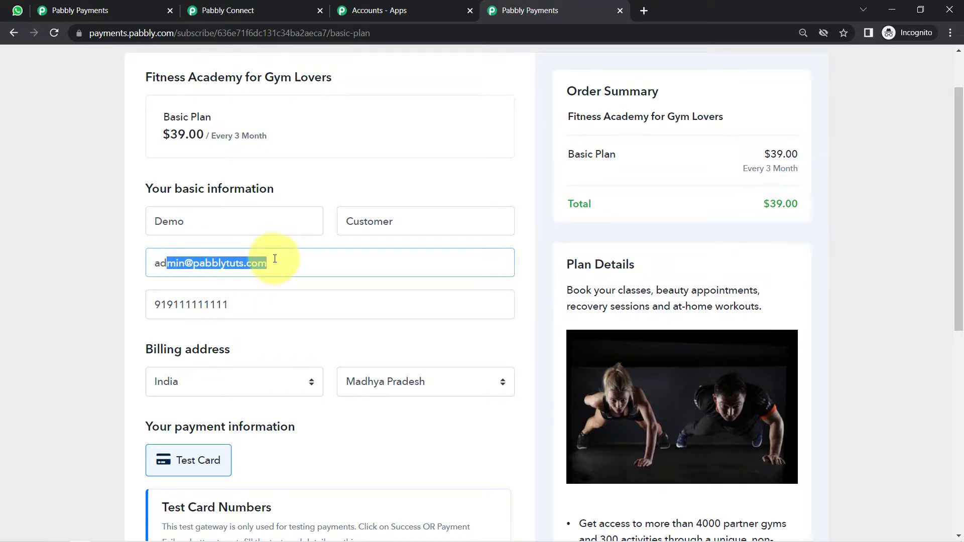
{"action": "left_click", "coordinate": [190, 311]}
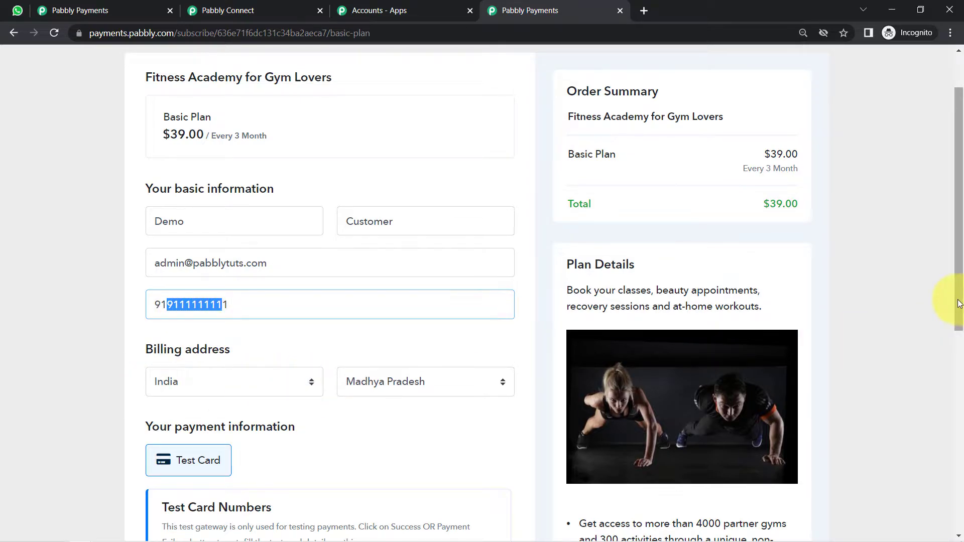
{"action": "left_click_drag", "start_coordinate": [959, 304], "coordinate": [951, 409]}
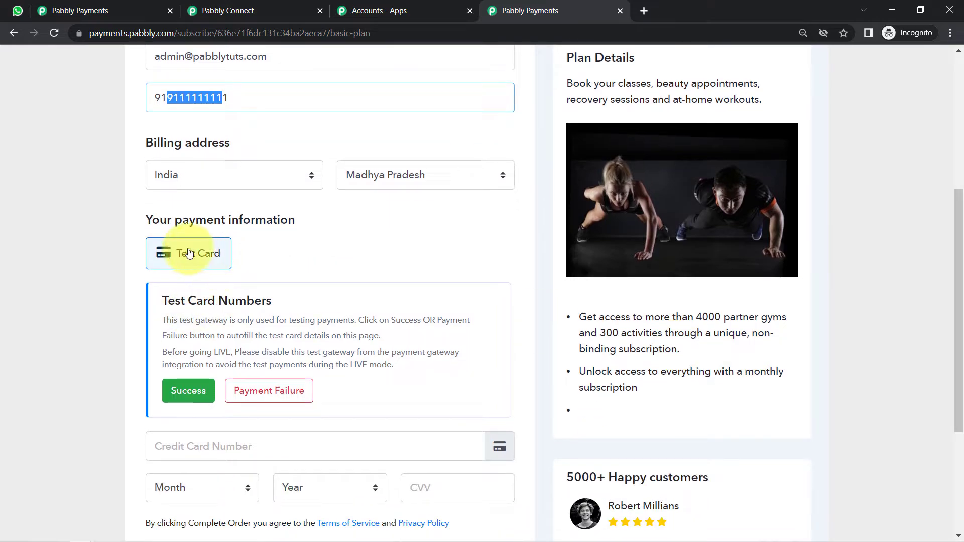
{"action": "left_click", "coordinate": [181, 393]}
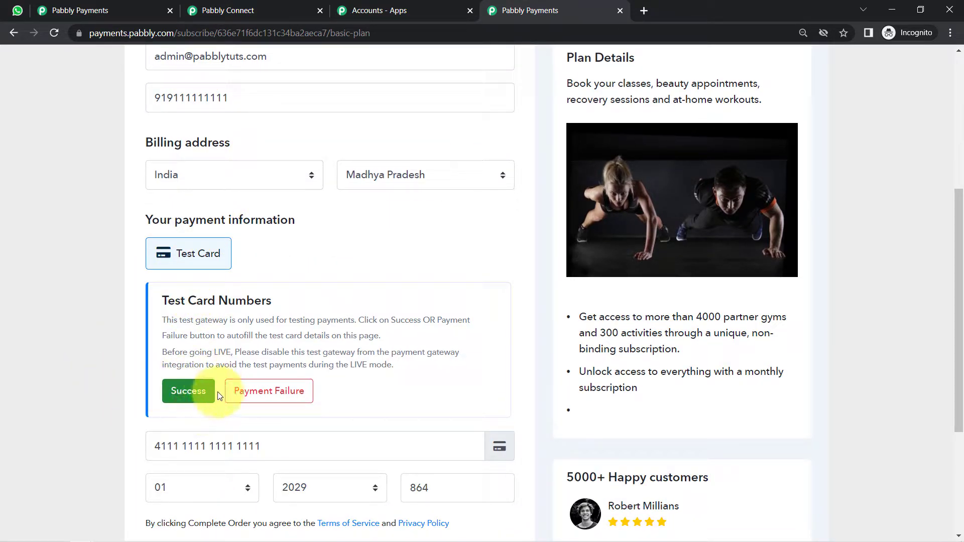
{"action": "left_click_drag", "start_coordinate": [957, 258], "coordinate": [957, 330]}
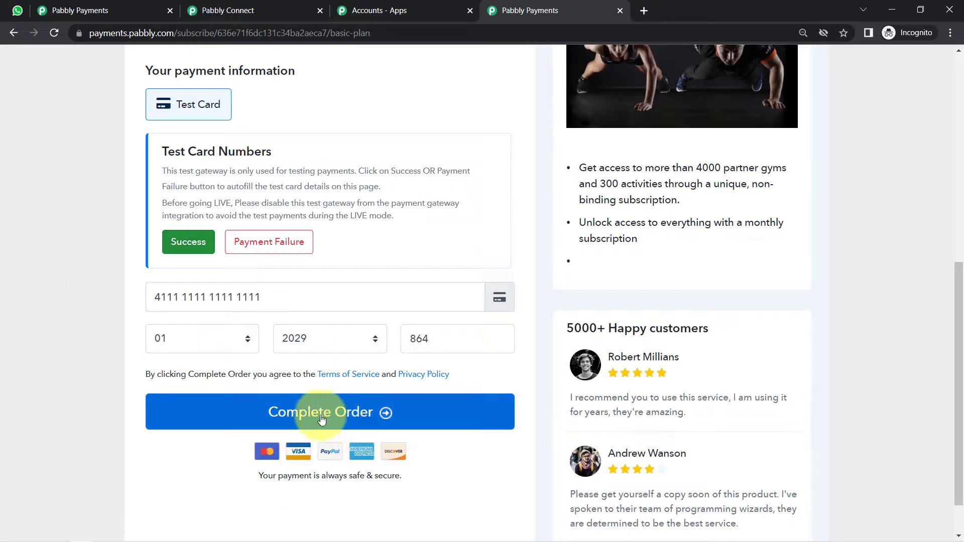
{"action": "left_click", "coordinate": [322, 419]}
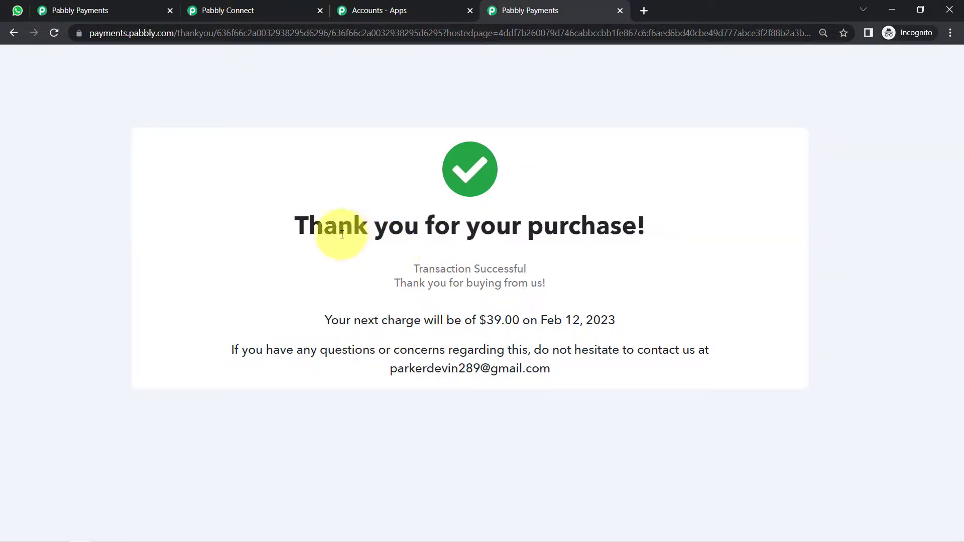
{"action": "left_click_drag", "start_coordinate": [342, 234], "coordinate": [566, 226]}
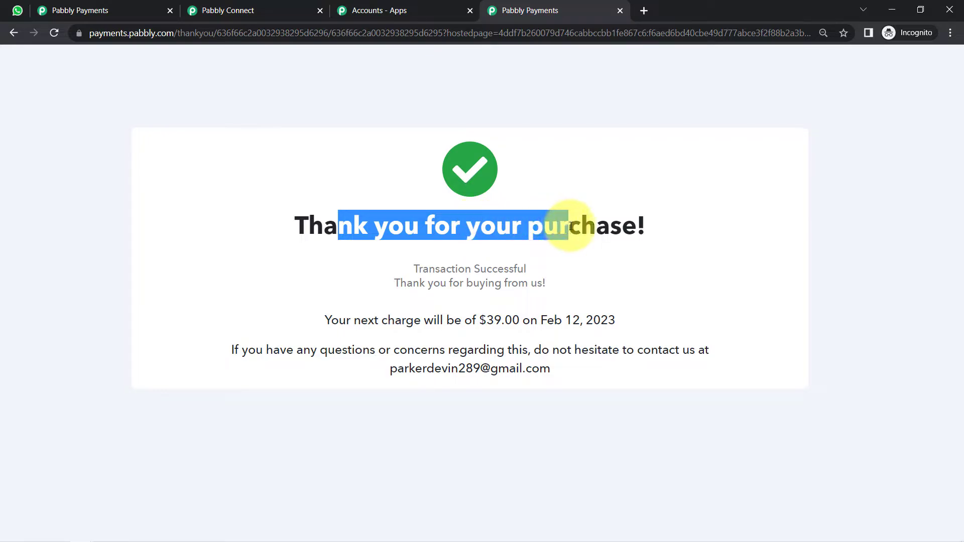
- In the Pabbly Connect workflow, examine the trigger's captured response for the event type, update date, product name and plan name
{"action": "left_click", "coordinate": [211, 9]}
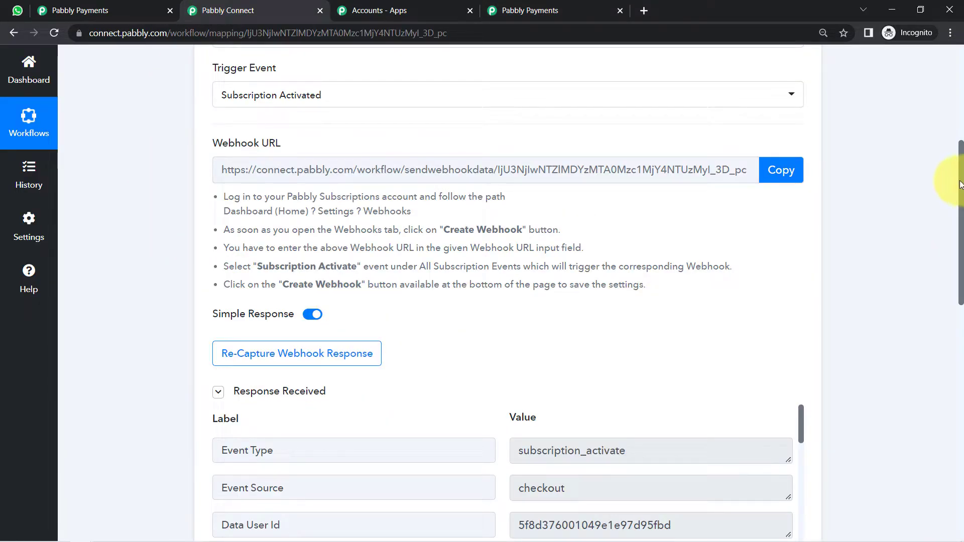
{"action": "left_click_drag", "start_coordinate": [960, 184], "coordinate": [962, 233]}
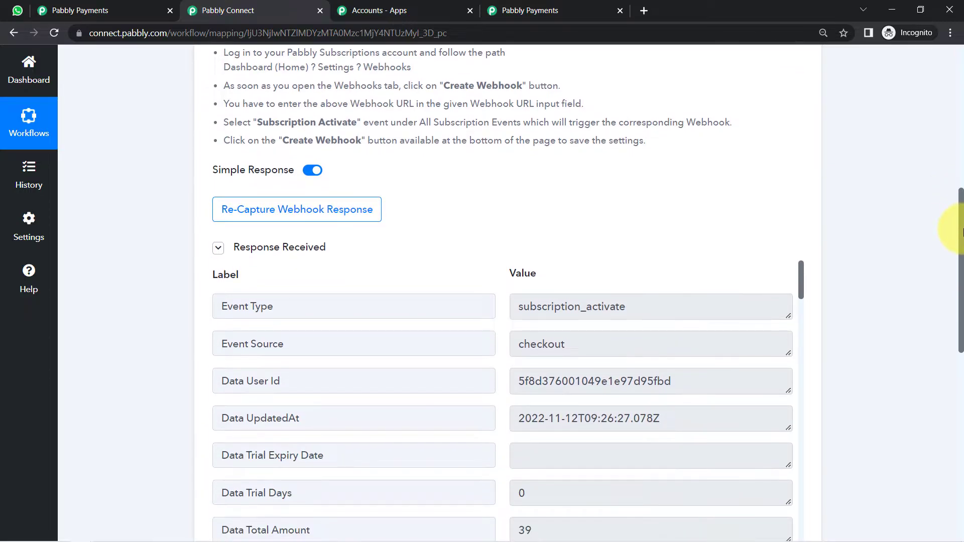
{"action": "scroll", "coordinate": [949, 215], "scroll_direction": "down", "scroll_amount": 2}
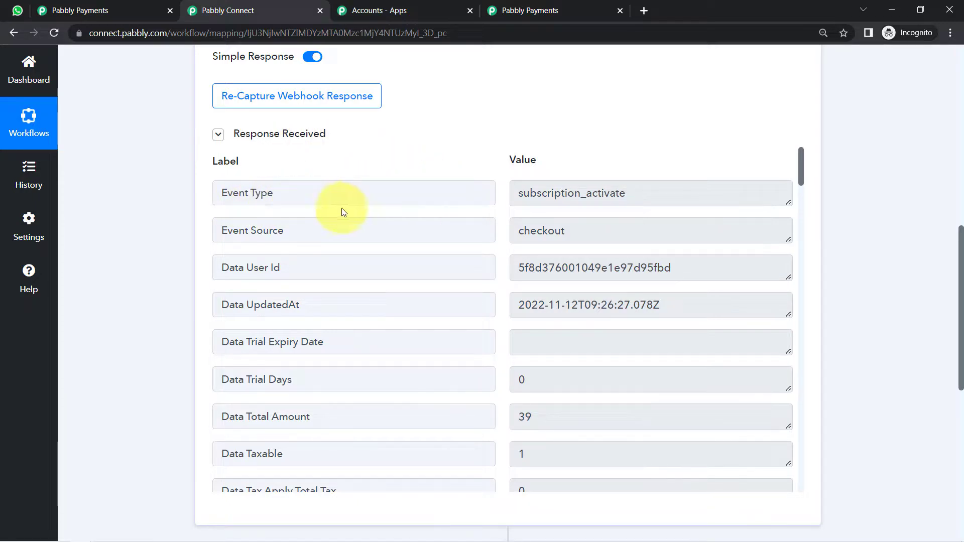
{"action": "left_click_drag", "start_coordinate": [537, 194], "coordinate": [592, 194]}
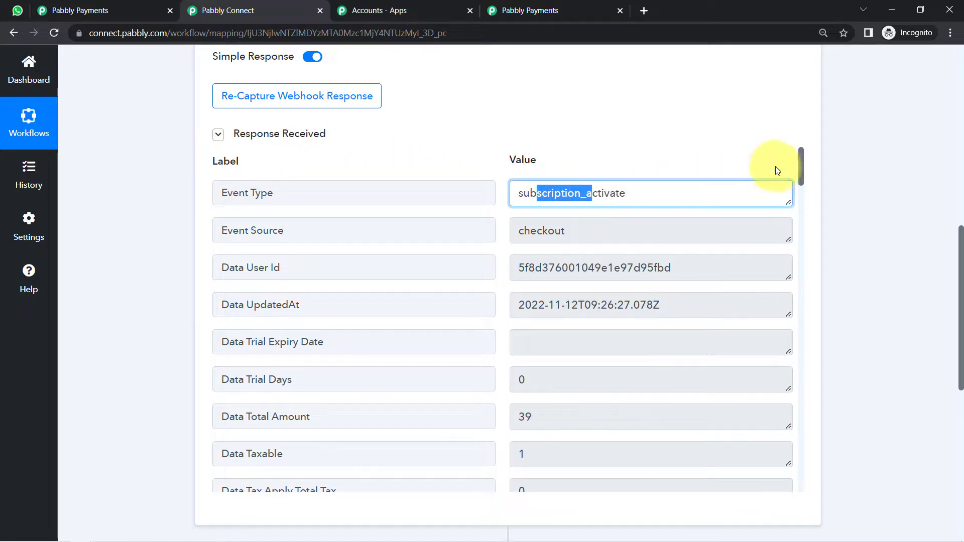
{"action": "left_click_drag", "start_coordinate": [801, 162], "coordinate": [802, 170]}
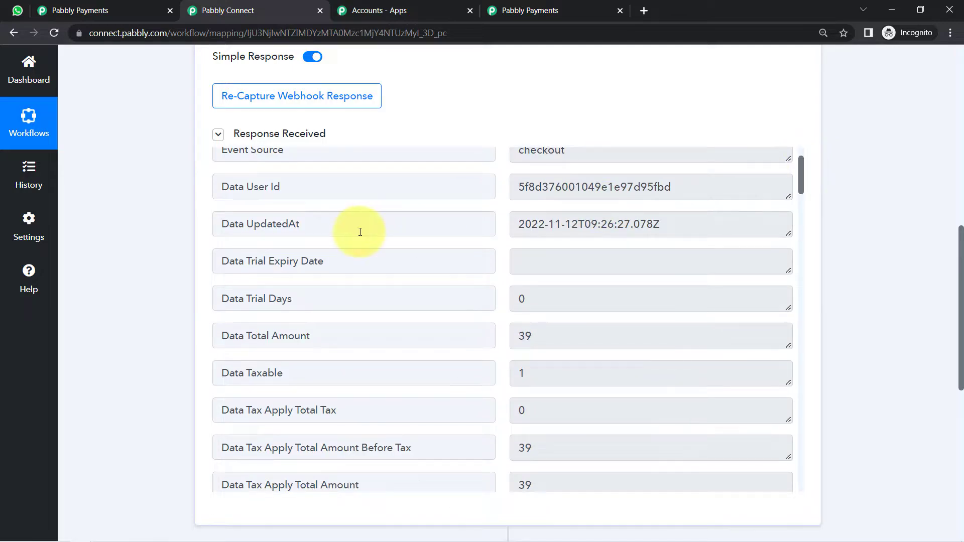
{"action": "double_click", "coordinate": [249, 227]}
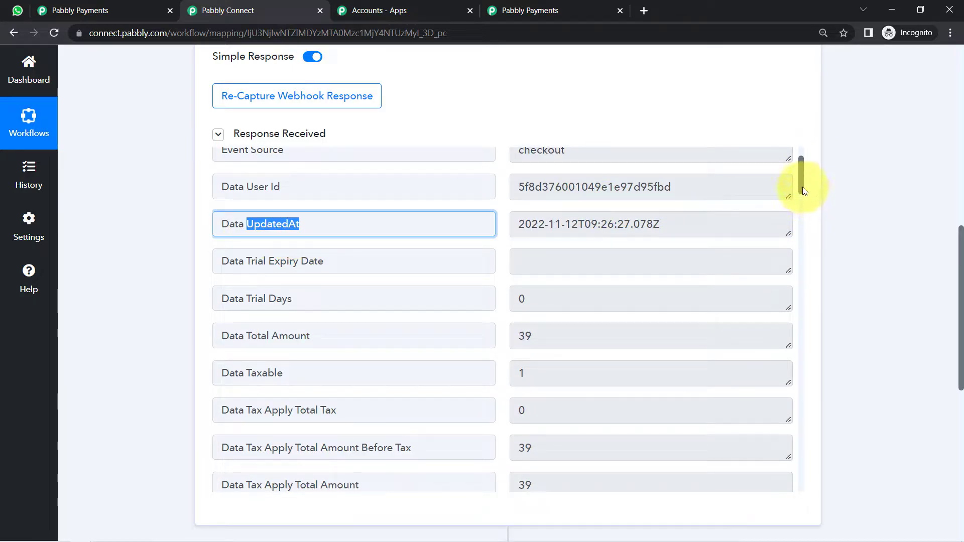
{"action": "left_click_drag", "start_coordinate": [804, 191], "coordinate": [801, 258]}
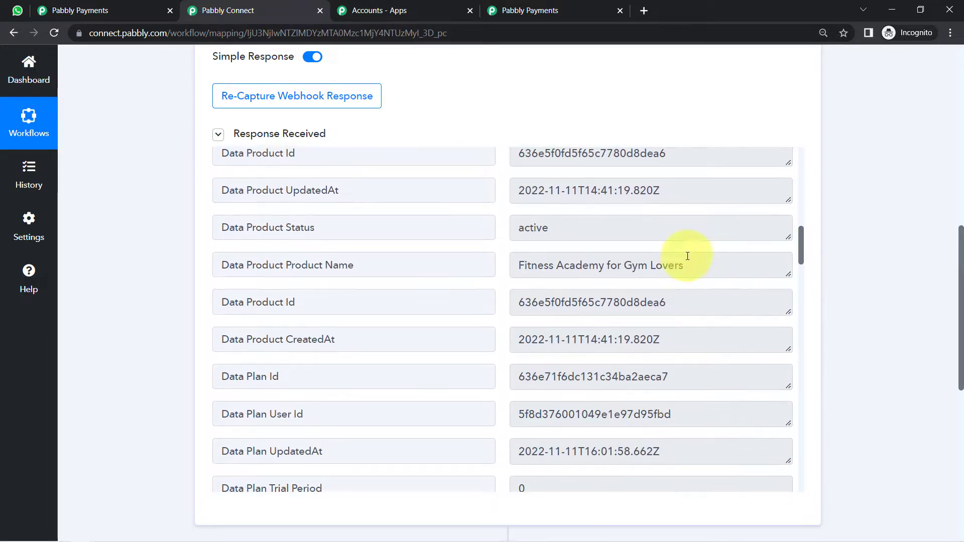
{"action": "left_click_drag", "start_coordinate": [313, 267], "coordinate": [643, 269]}
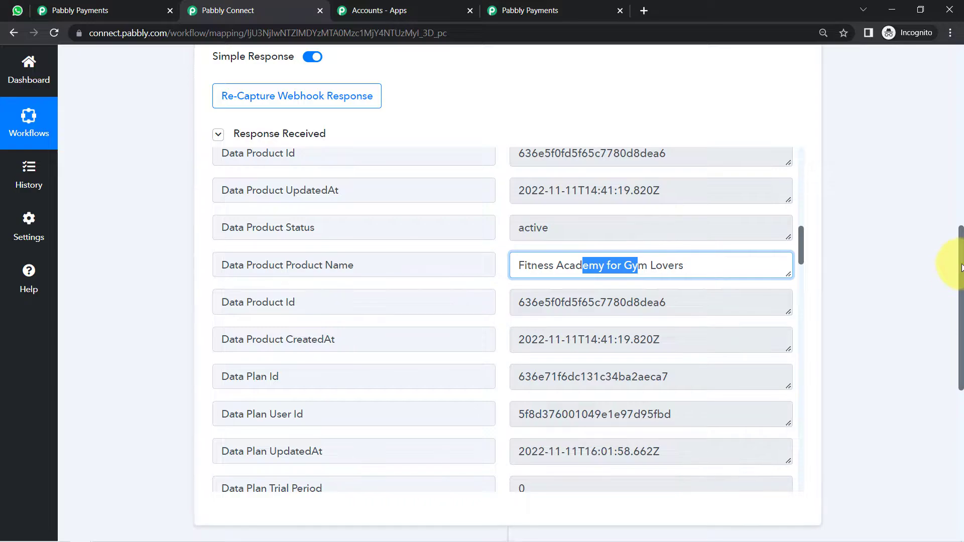
{"action": "scroll", "coordinate": [962, 266], "scroll_direction": "down", "scroll_amount": 2}
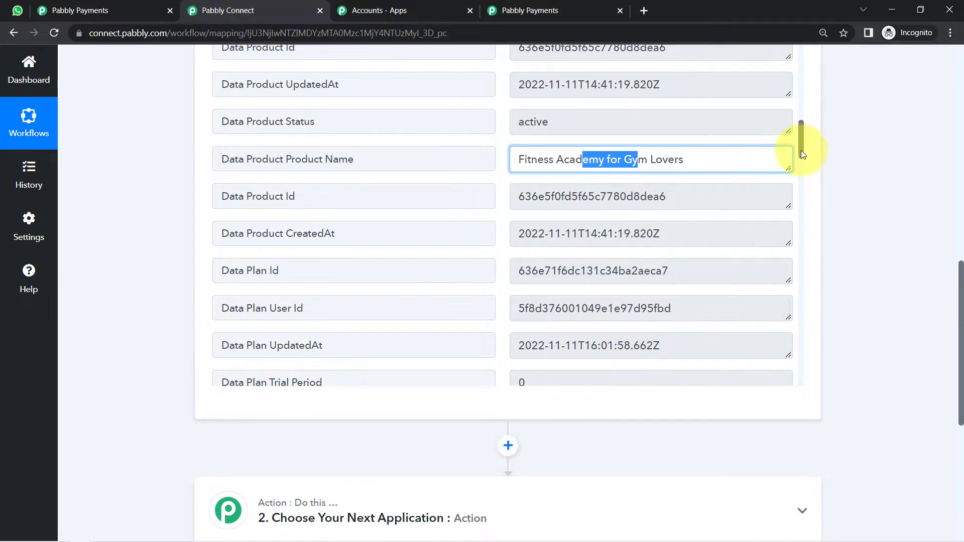
{"action": "left_click_drag", "start_coordinate": [800, 149], "coordinate": [804, 200]}
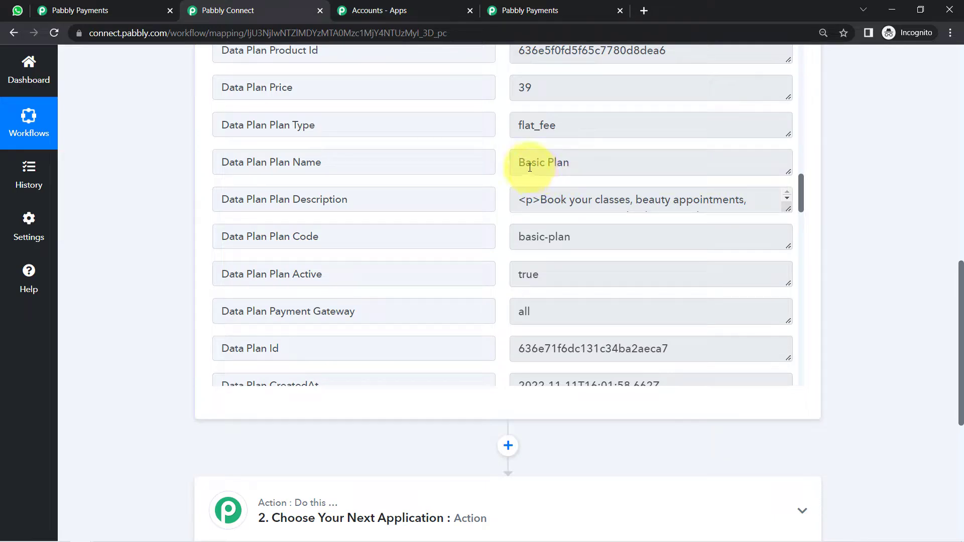
{"action": "left_click_drag", "start_coordinate": [530, 168], "coordinate": [798, 275]}
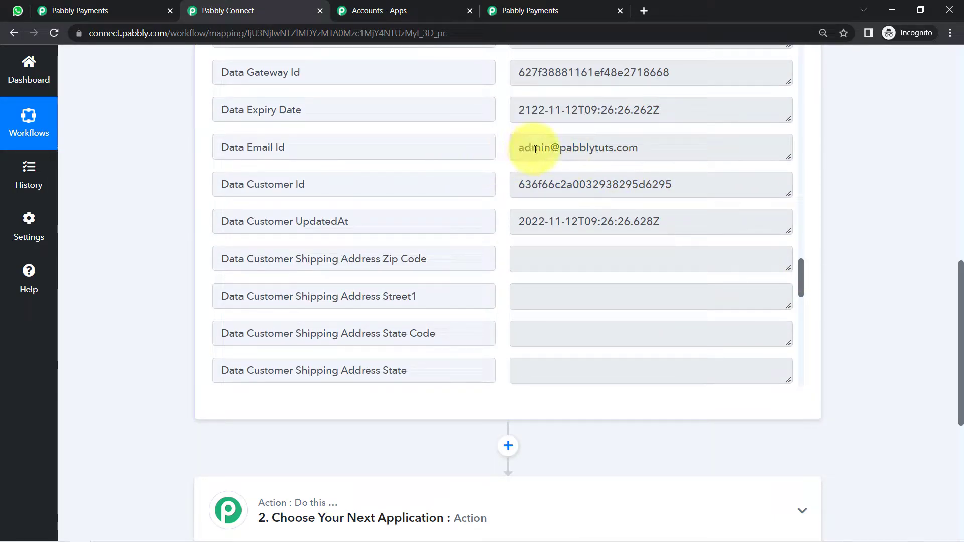
- Check the customer's email, phone number and name fields in the captured webhook response
{"action": "left_click_drag", "start_coordinate": [531, 147], "coordinate": [616, 147]}
{"action": "left_click_drag", "start_coordinate": [803, 264], "coordinate": [793, 303]}
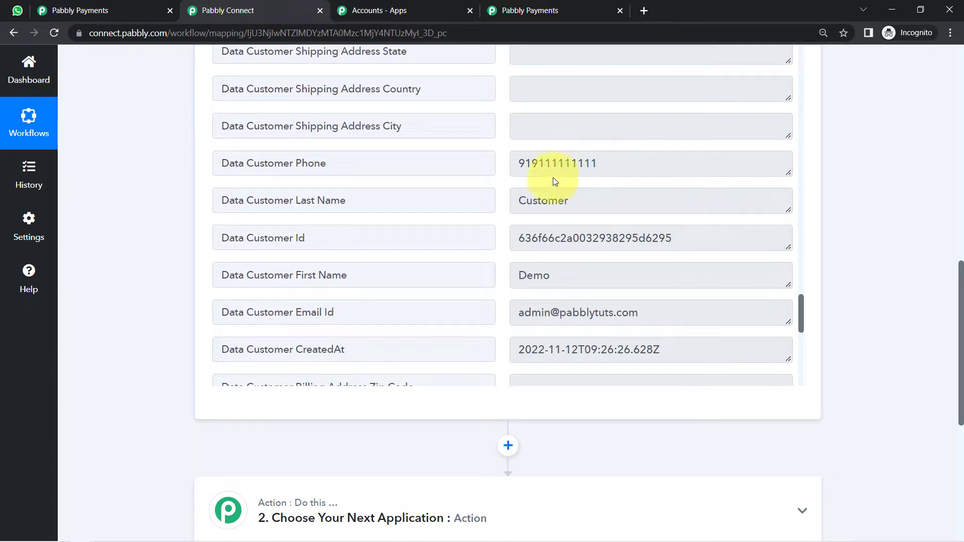
{"action": "double_click", "coordinate": [525, 165]}
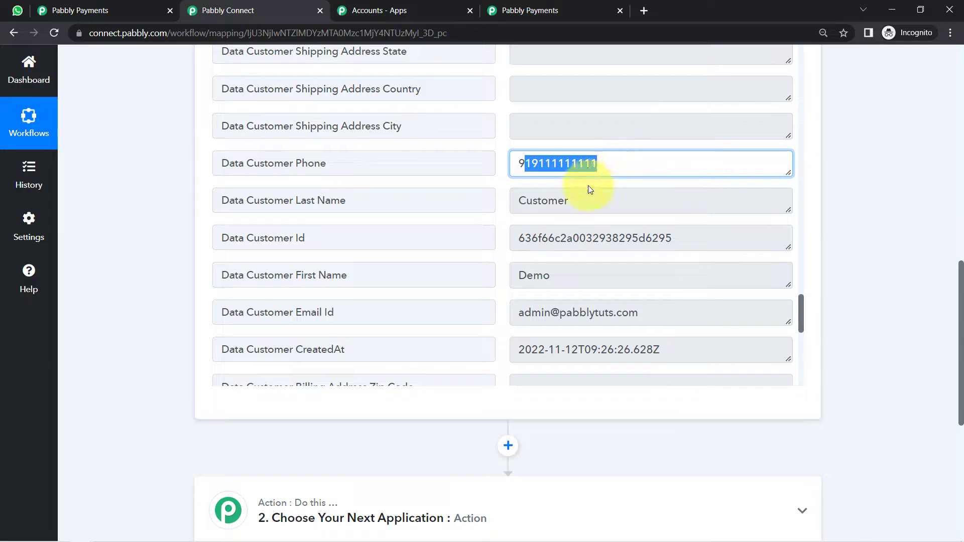
{"action": "left_click", "coordinate": [553, 206]}
{"action": "left_click_drag", "start_coordinate": [533, 203], "coordinate": [614, 208]}
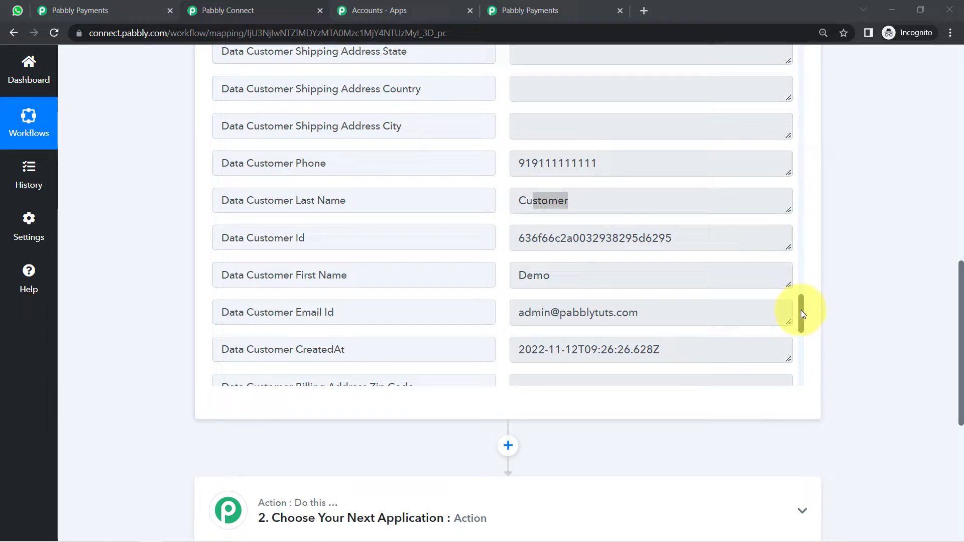
- Compare the Data Last Billing Date and Data Next Billing Date values in the captured response
{"action": "left_click_drag", "start_coordinate": [801, 310], "coordinate": [795, 362]}
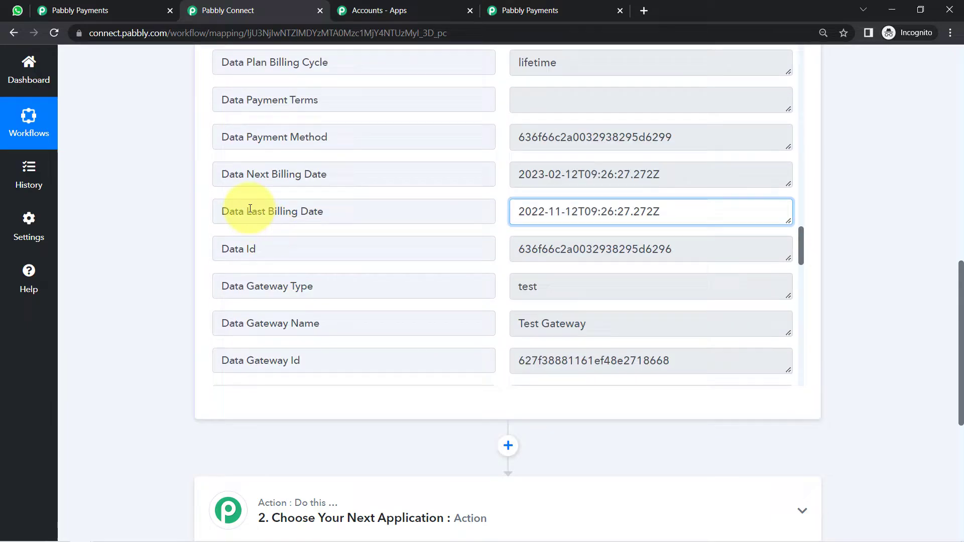
{"action": "left_click_drag", "start_coordinate": [247, 211], "coordinate": [304, 214]}
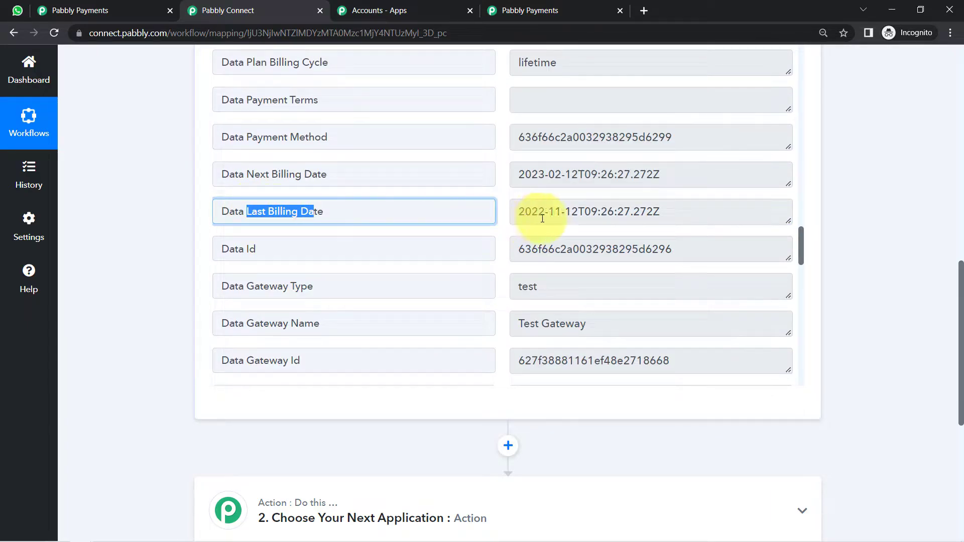
{"action": "left_click_drag", "start_coordinate": [532, 211], "coordinate": [589, 207]}
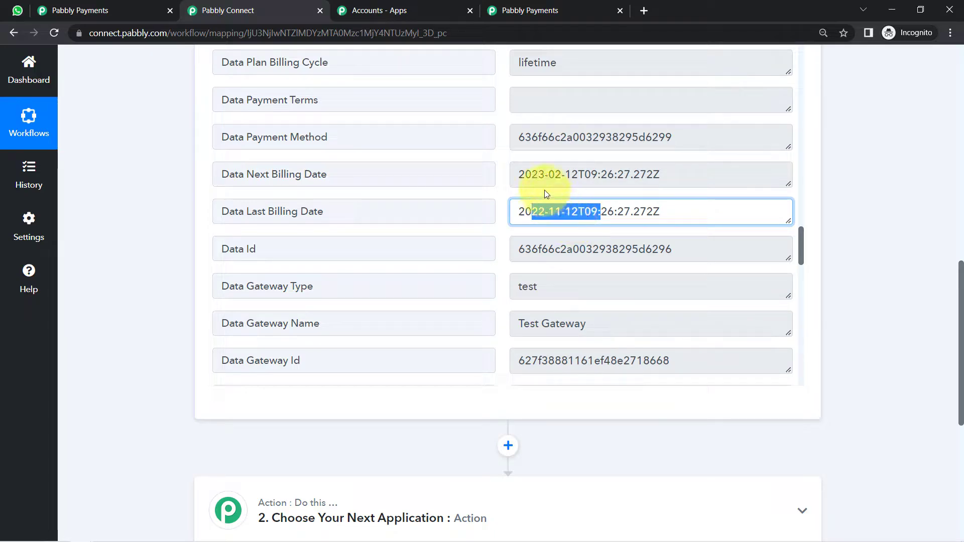
{"action": "left_click_drag", "start_coordinate": [538, 183], "coordinate": [605, 179]}
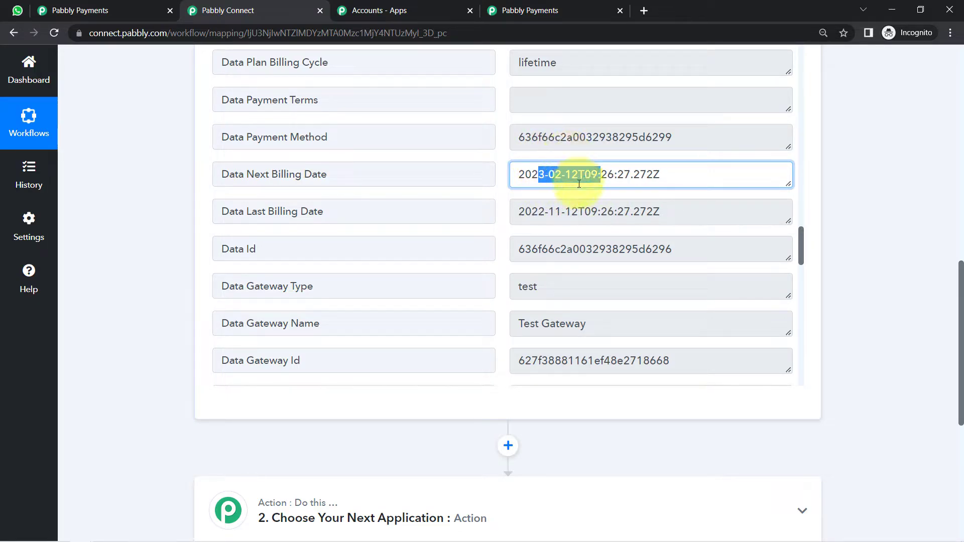
{"action": "left_click", "coordinate": [599, 183]}
{"action": "left_click_drag", "start_coordinate": [590, 180], "coordinate": [548, 173]}
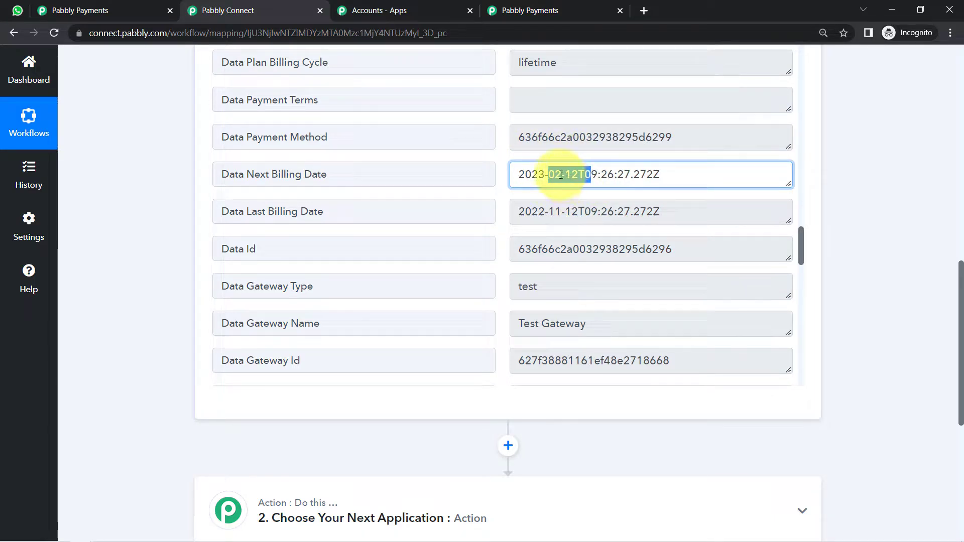
{"action": "left_click_drag", "start_coordinate": [555, 176], "coordinate": [583, 185]}
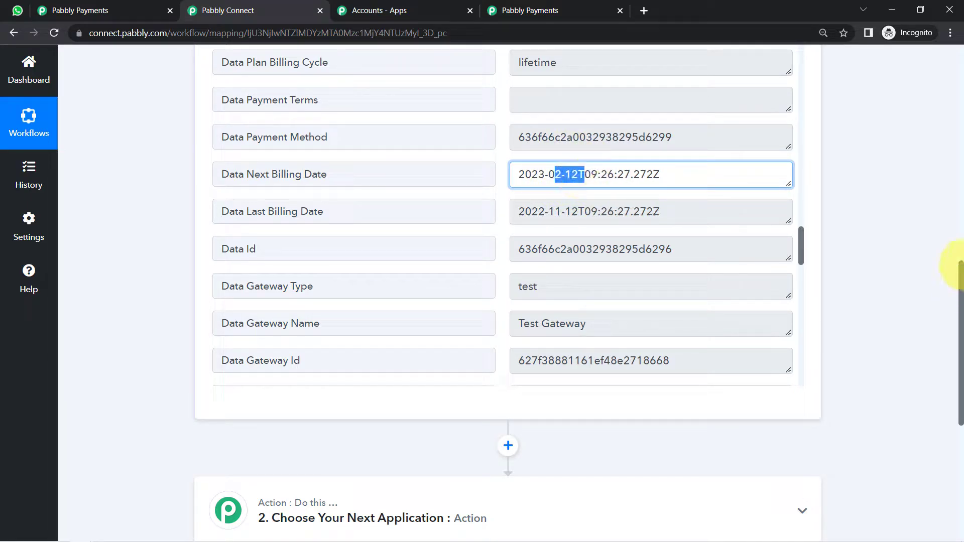
- Set up the second step as Date/Time Formatter by Pabbly with the Add/Subtract Time action event and connect it
{"action": "left_click_drag", "start_coordinate": [961, 274], "coordinate": [947, 384]}
{"action": "left_click", "coordinate": [301, 214]}
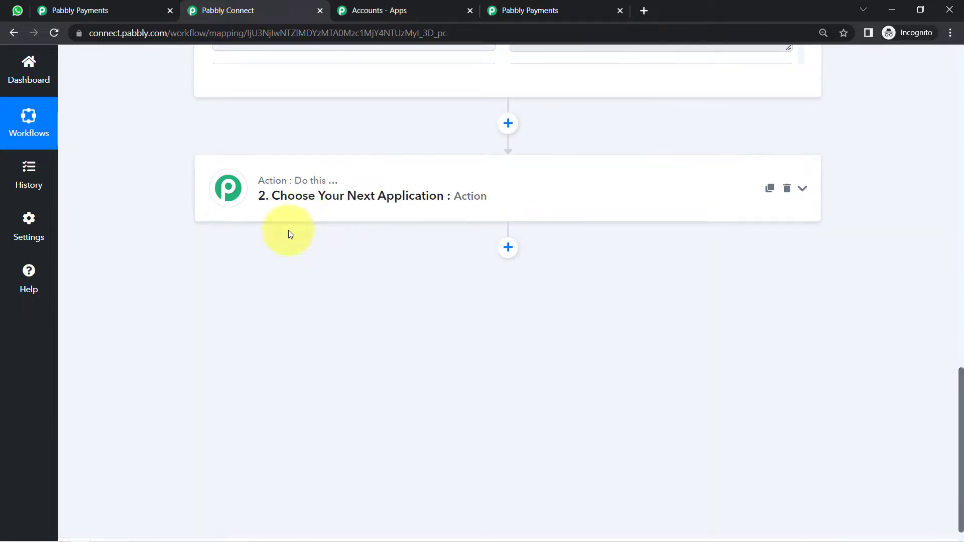
{"action": "type", "text": "date"}
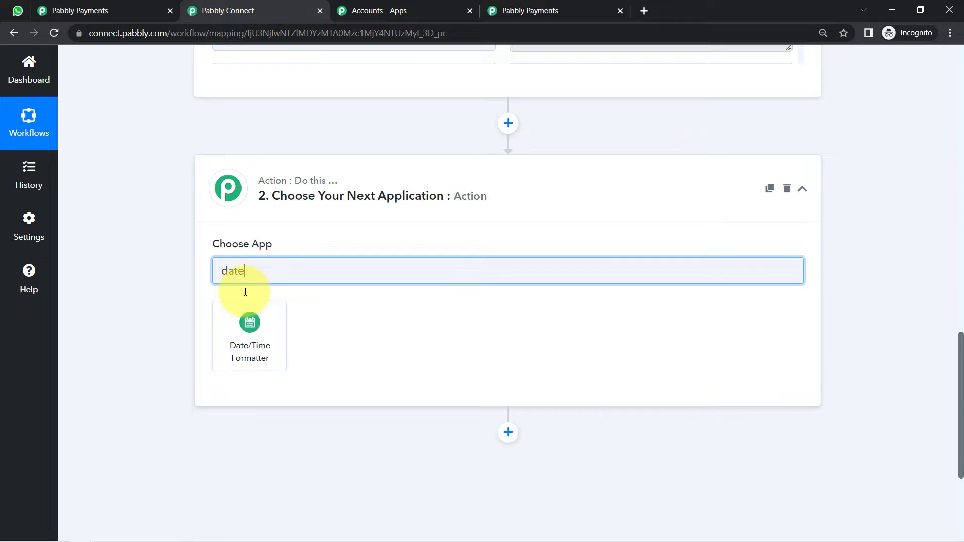
{"action": "left_click", "coordinate": [261, 341]}
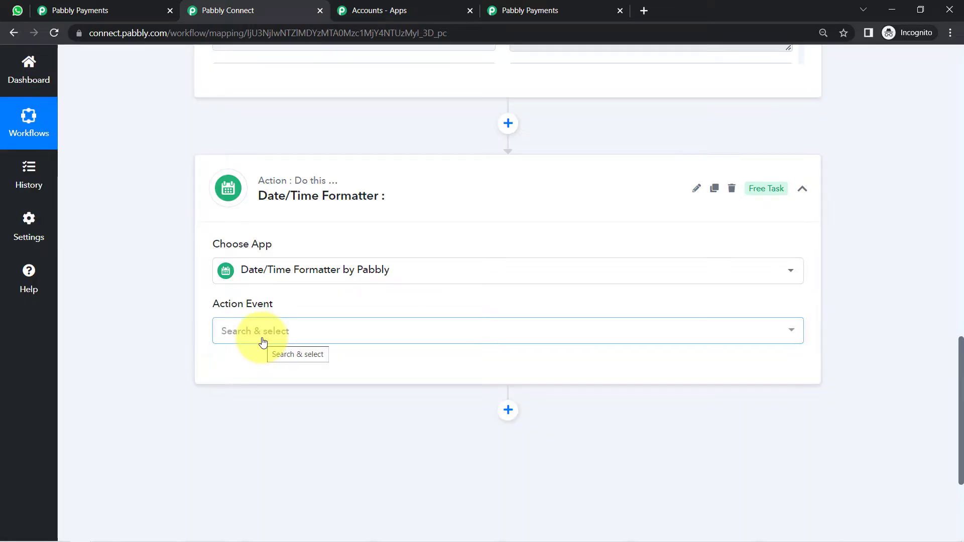
{"action": "left_click", "coordinate": [262, 340]}
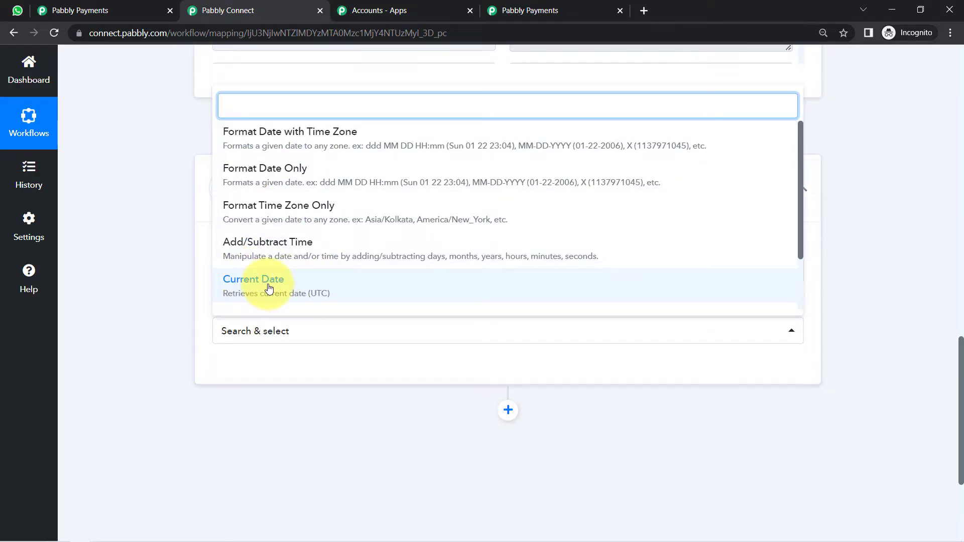
{"action": "left_click", "coordinate": [279, 252]}
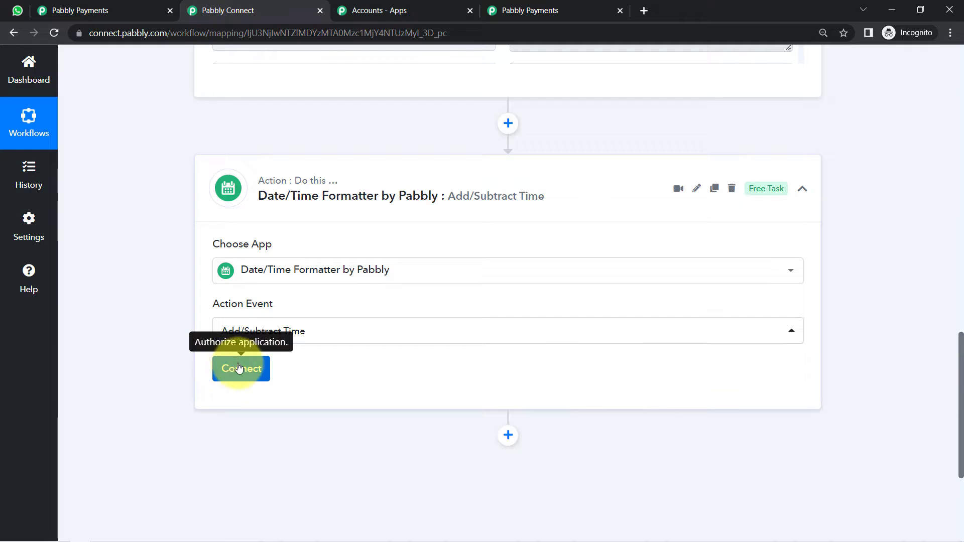
{"action": "left_click", "coordinate": [256, 377]}
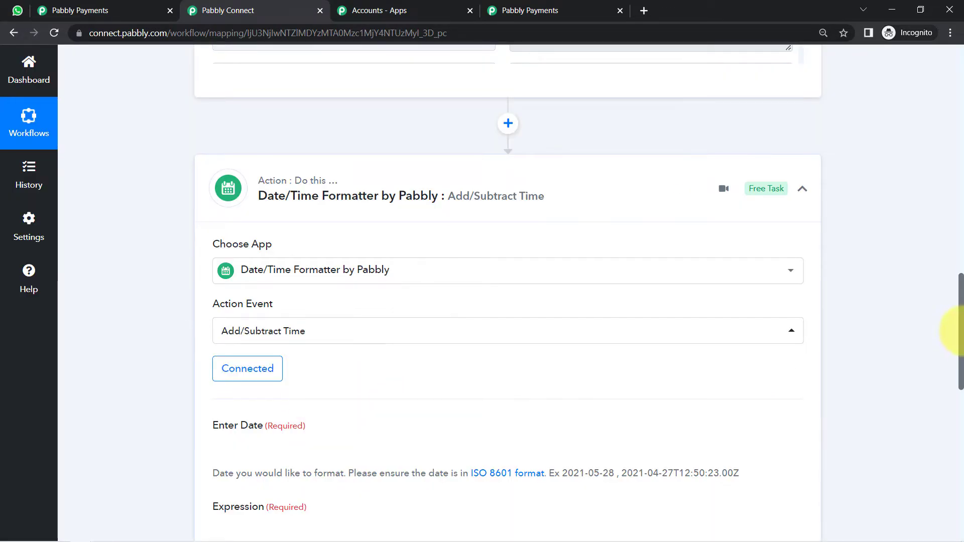
- Map Data Next Billing Date from the Subscription Activated trigger into the formatter's Enter Date field
{"action": "scroll", "coordinate": [947, 338], "scroll_direction": "down", "scroll_amount": 5}
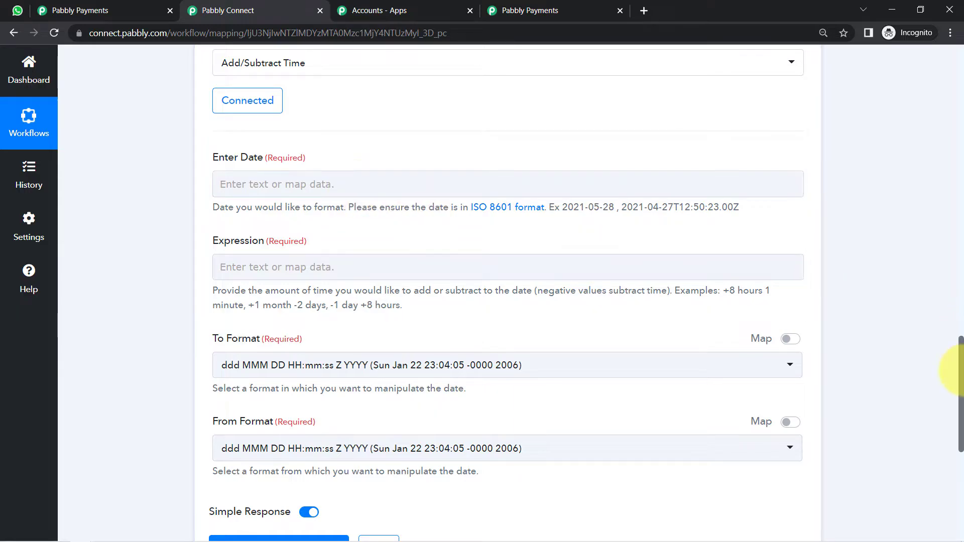
{"action": "left_click_drag", "start_coordinate": [960, 383], "coordinate": [954, 246]}
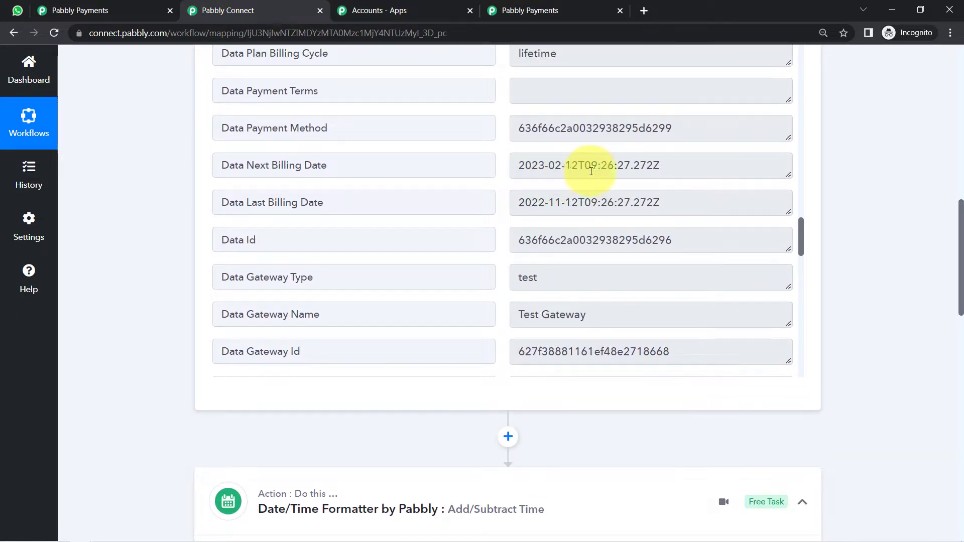
{"action": "left_click_drag", "start_coordinate": [962, 210], "coordinate": [948, 316]}
{"action": "left_click", "coordinate": [254, 186]}
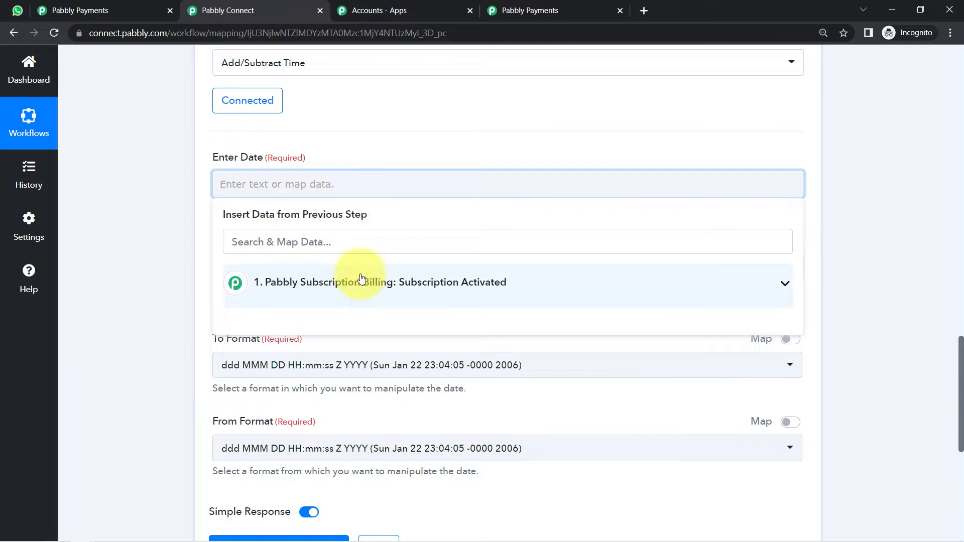
{"action": "left_click", "coordinate": [304, 285]}
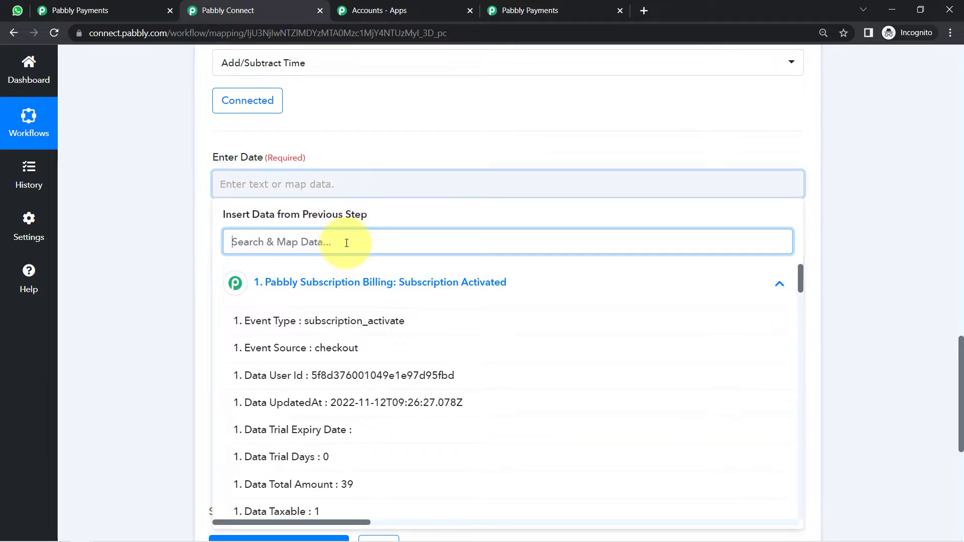
{"action": "type", "text": "next"}
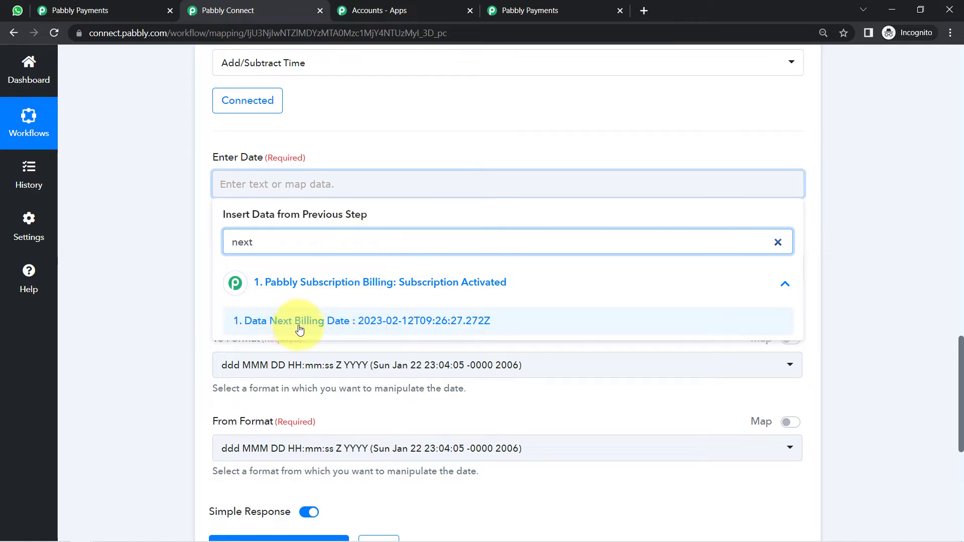
{"action": "left_click", "coordinate": [333, 327]}
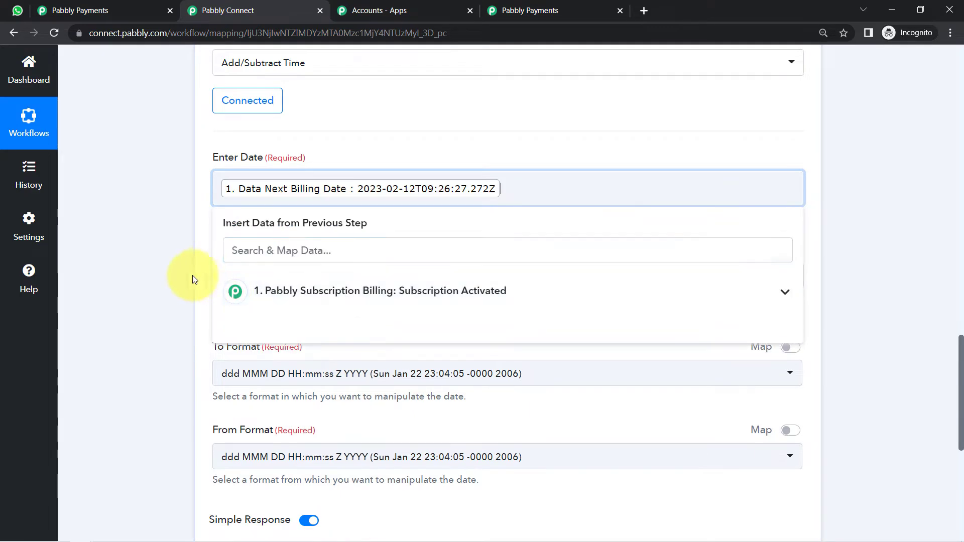
{"action": "left_click", "coordinate": [185, 279]}
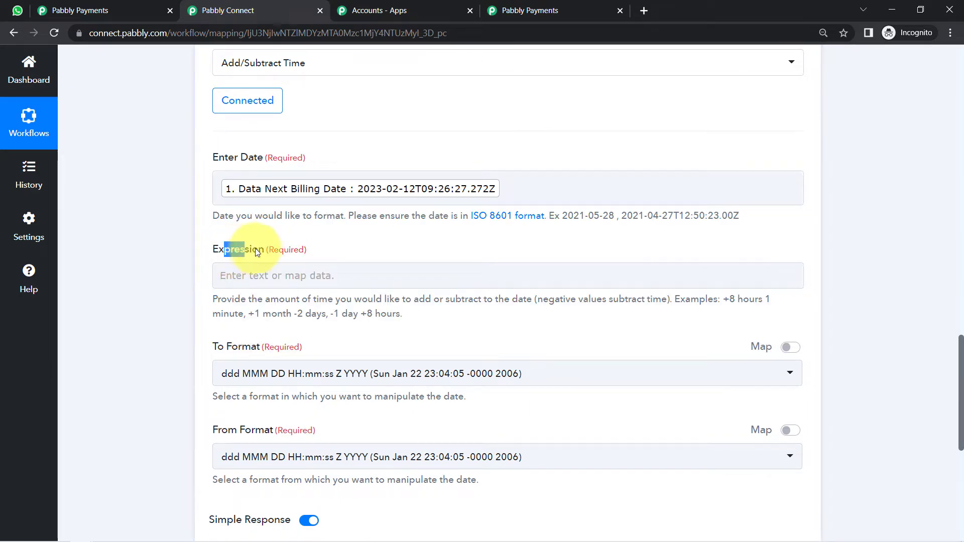
- Set the date formatter's Expression to "-3 days" to subtract three days from the next billing date
{"action": "left_click_drag", "start_coordinate": [277, 246], "coordinate": [294, 246]}
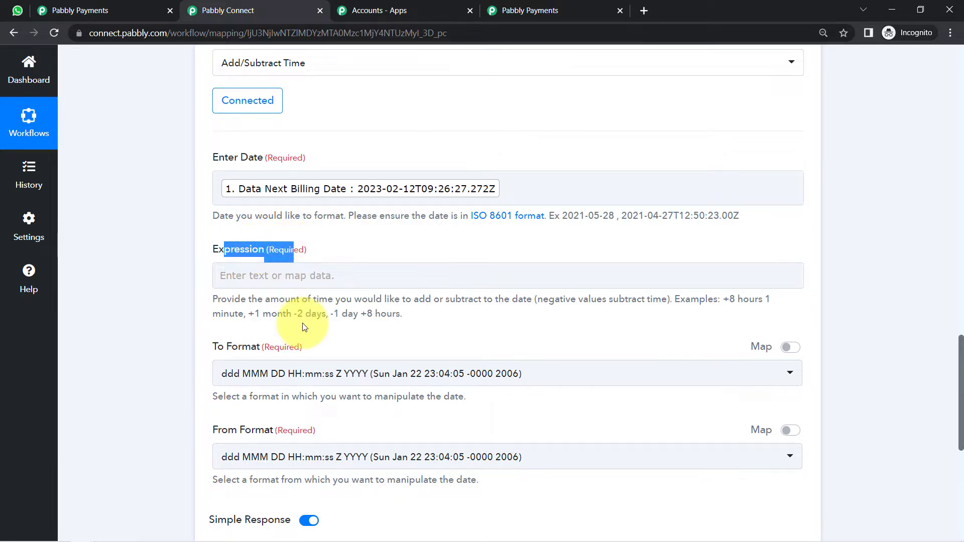
{"action": "left_click_drag", "start_coordinate": [295, 316], "coordinate": [330, 316]}
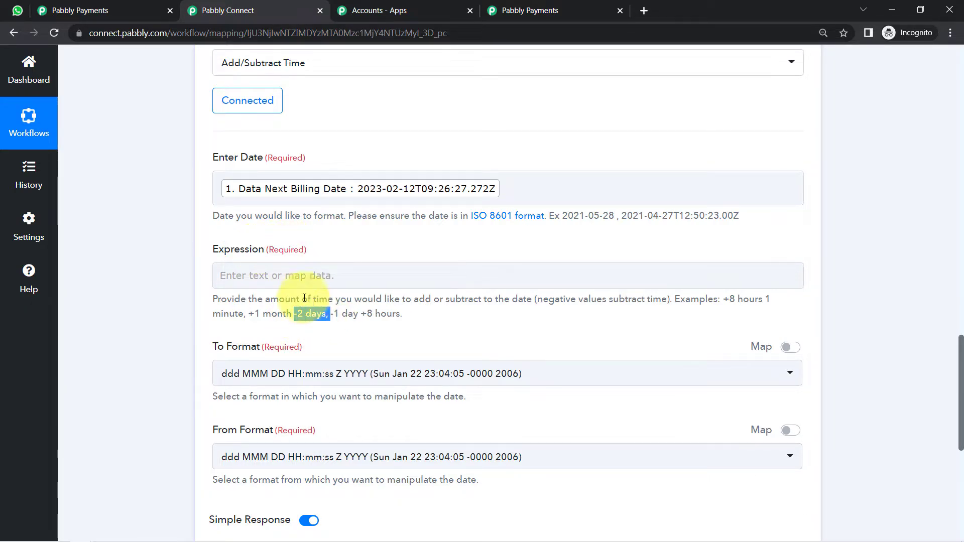
{"action": "left_click", "coordinate": [262, 276]}
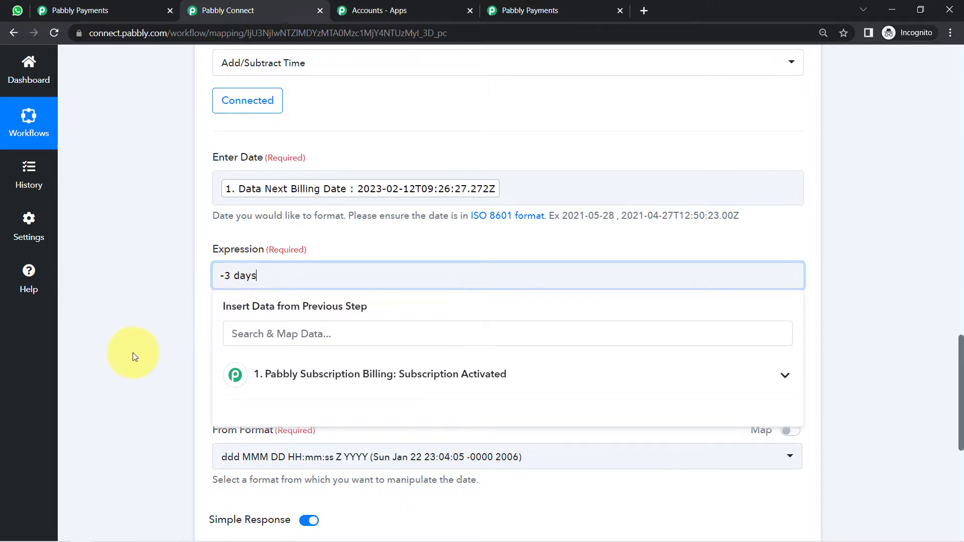
{"action": "left_click", "coordinate": [133, 353]}
{"action": "left_click_drag", "start_coordinate": [221, 261], "coordinate": [283, 266]}
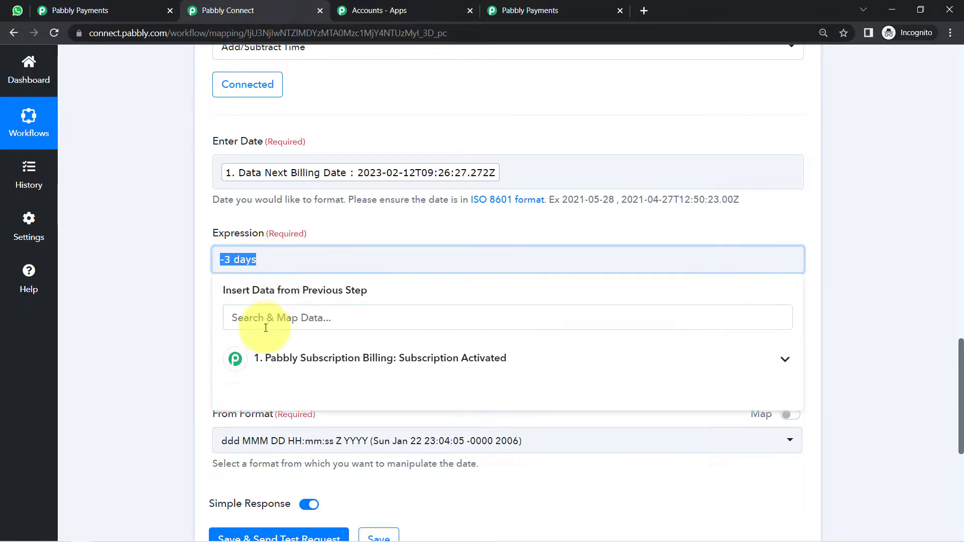
{"action": "left_click", "coordinate": [161, 386]}
- Set the formatter's From Format to YYYY-MM-DDTHH:mm:ssZ to match the mapped next billing date
{"action": "left_click_drag", "start_coordinate": [211, 333], "coordinate": [282, 335]}
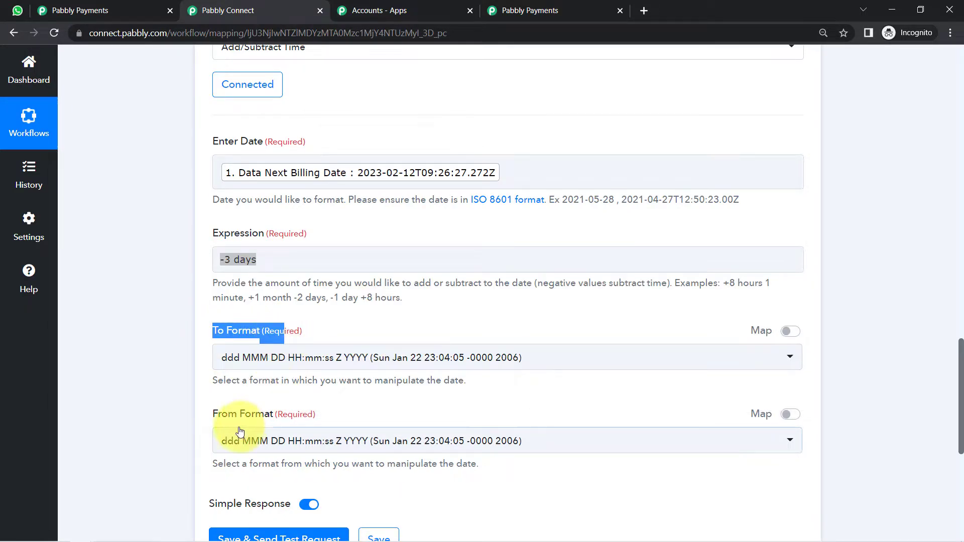
{"action": "left_click_drag", "start_coordinate": [222, 415], "coordinate": [277, 410]}
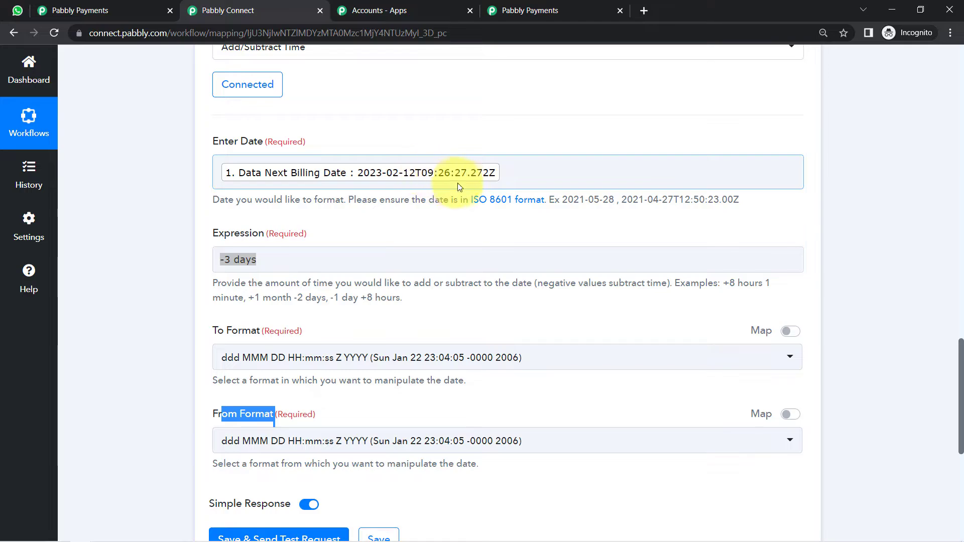
{"action": "scroll", "coordinate": [949, 410], "scroll_direction": "down", "scroll_amount": 3}
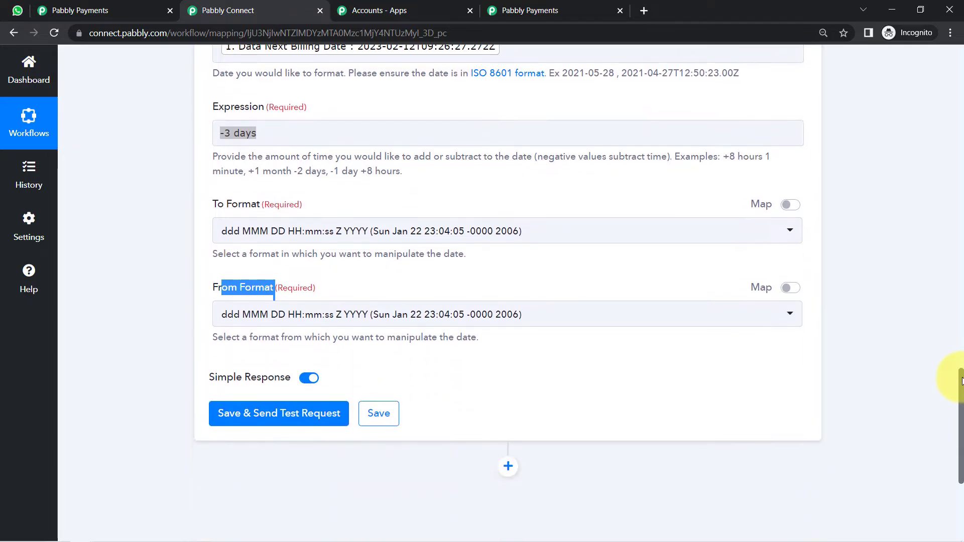
{"action": "left_click", "coordinate": [370, 313]}
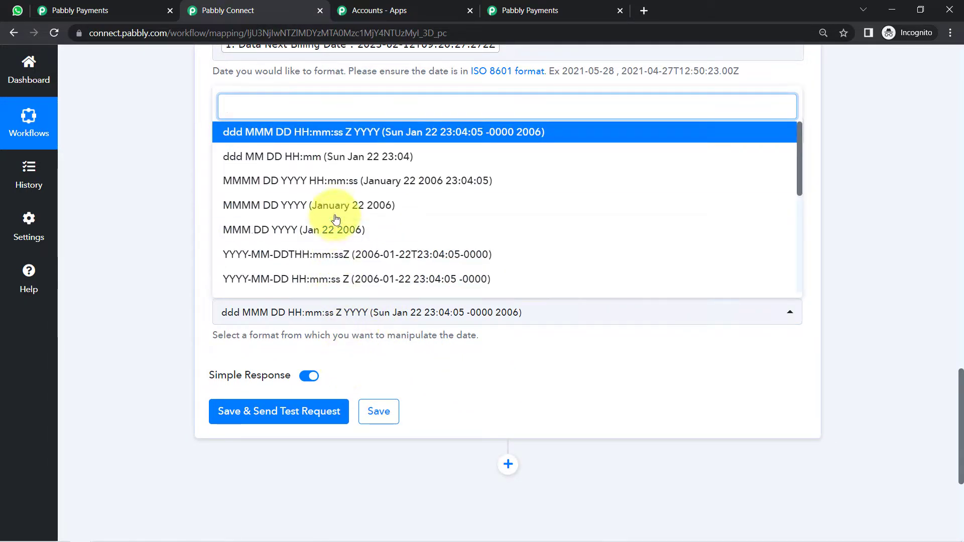
{"action": "left_click", "coordinate": [800, 168]}
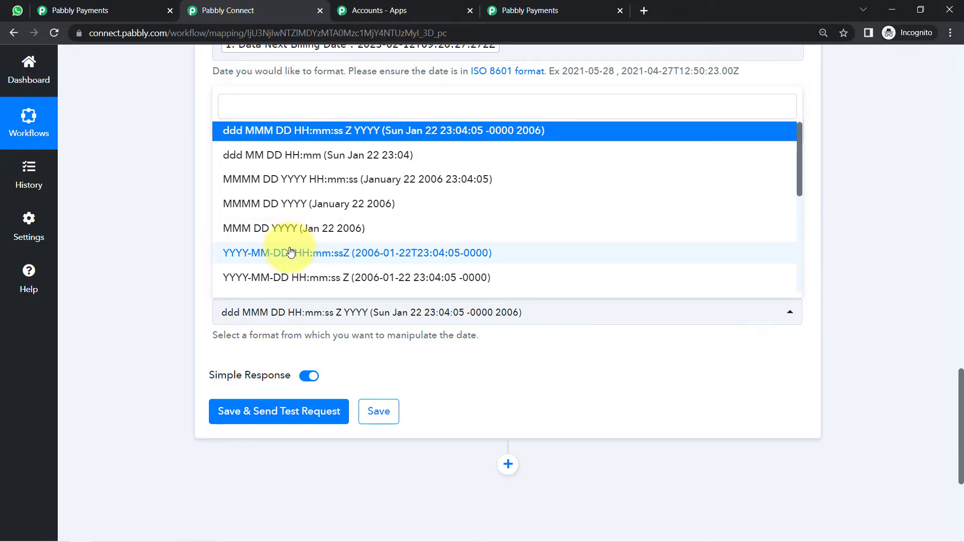
{"action": "left_click", "coordinate": [368, 258]}
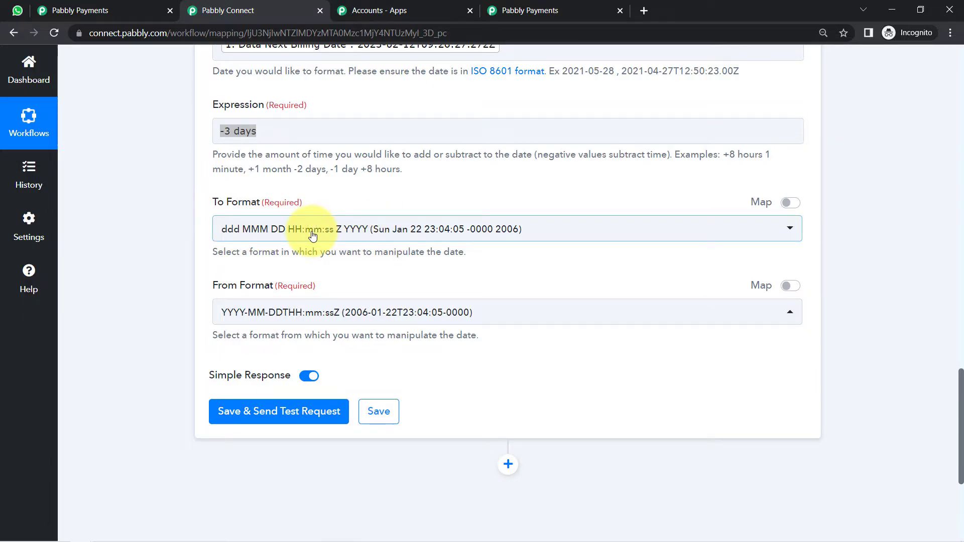
- Set the formatter's To Format to YYYY-MM-DD HH:mm:ss, then save the step and send a test request
{"action": "left_click", "coordinate": [370, 231]}
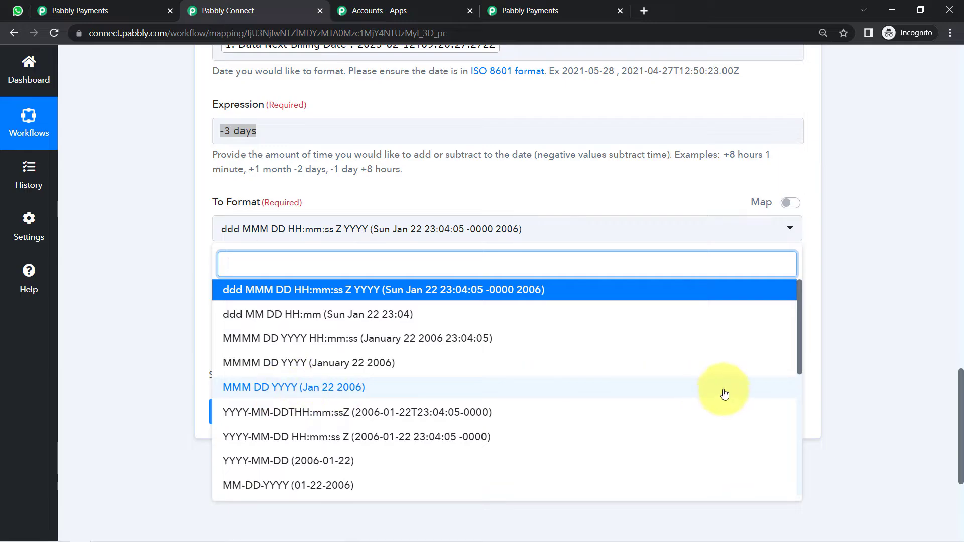
{"action": "left_click_drag", "start_coordinate": [800, 346], "coordinate": [792, 443]}
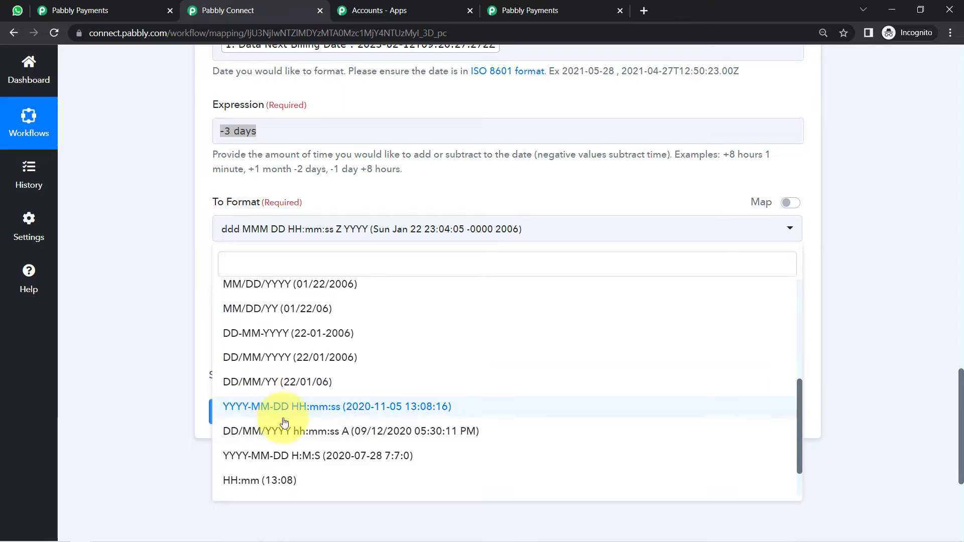
{"action": "left_click", "coordinate": [344, 407]}
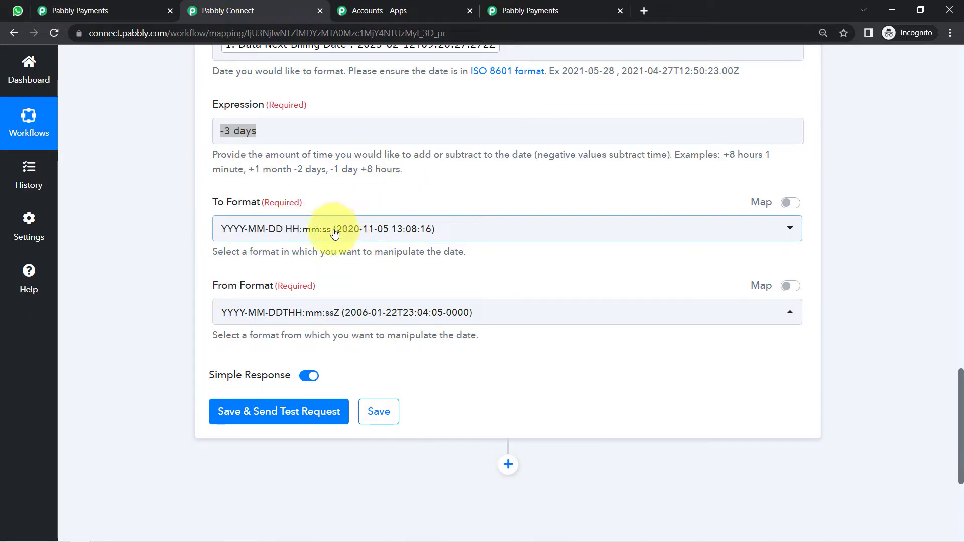
{"action": "left_click", "coordinate": [198, 257]}
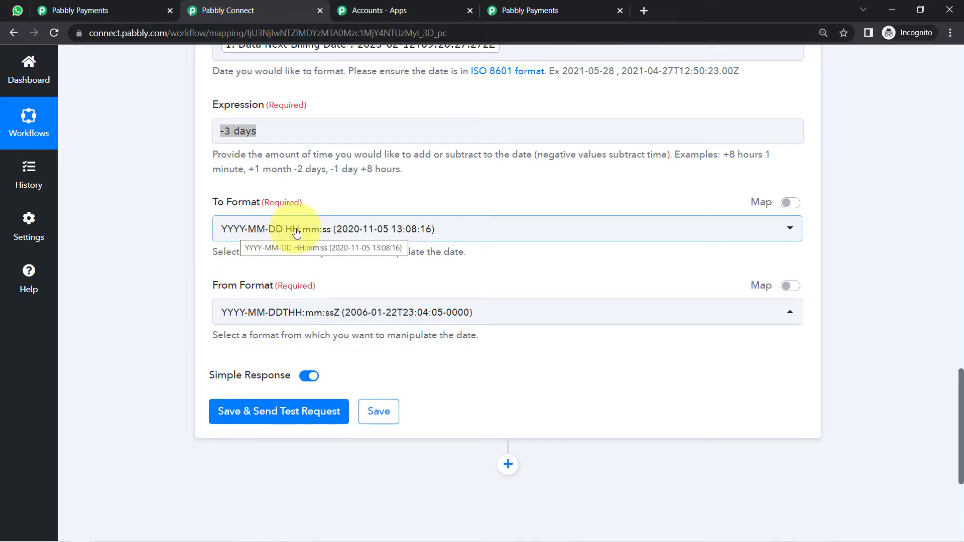
{"action": "left_click", "coordinate": [228, 409]}
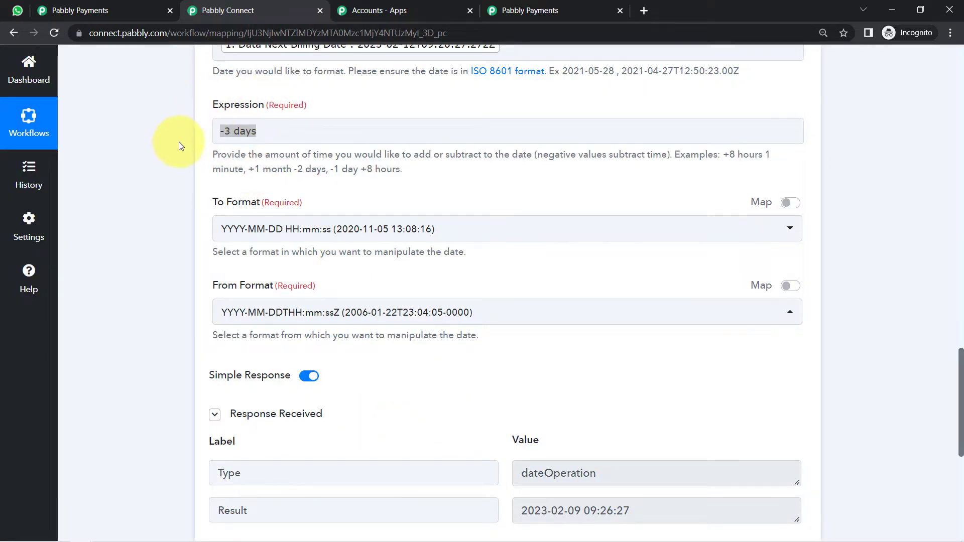
- Compare the formatter's Result date with the Data Next Billing Date in the trigger's captured response
{"action": "left_click_drag", "start_coordinate": [960, 367], "coordinate": [949, 400]}
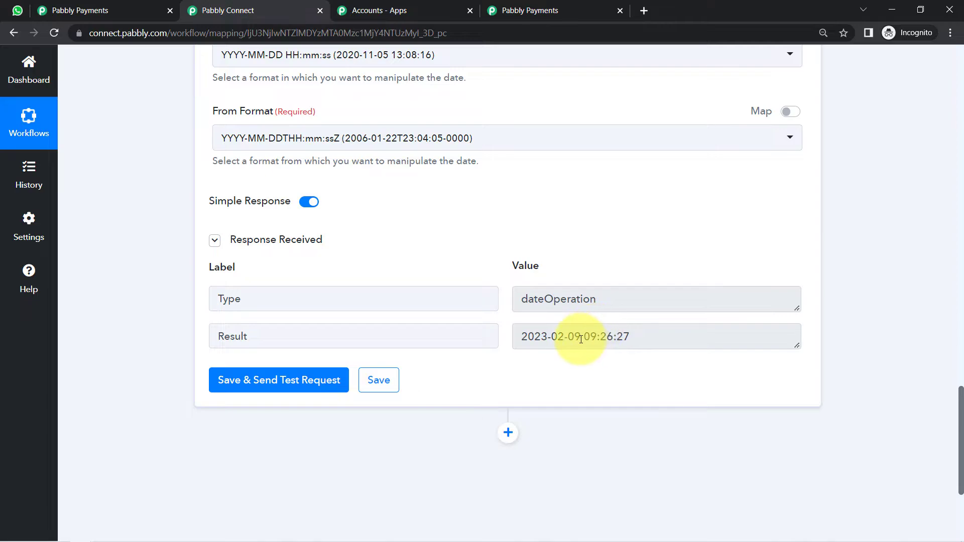
{"action": "left_click_drag", "start_coordinate": [581, 336], "coordinate": [547, 337]}
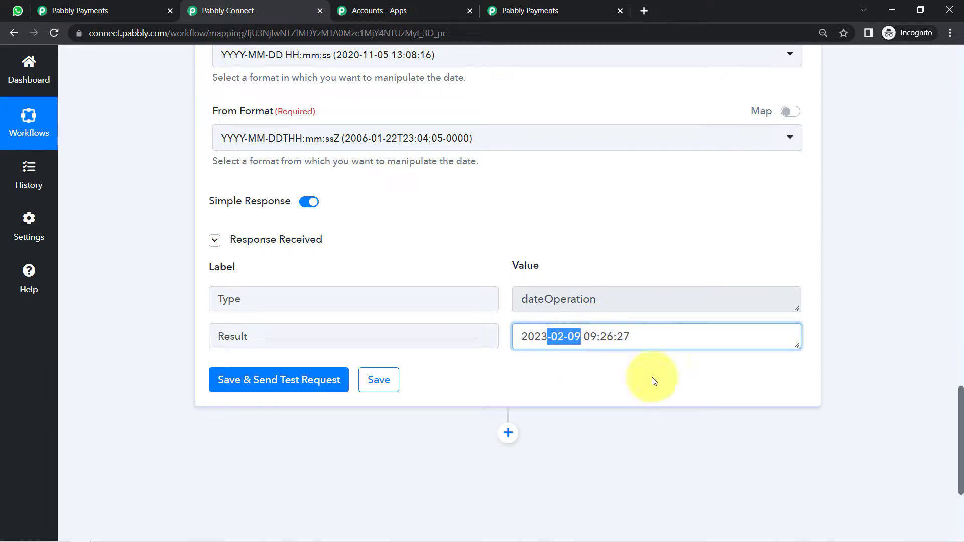
{"action": "left_click_drag", "start_coordinate": [960, 474], "coordinate": [960, 258]}
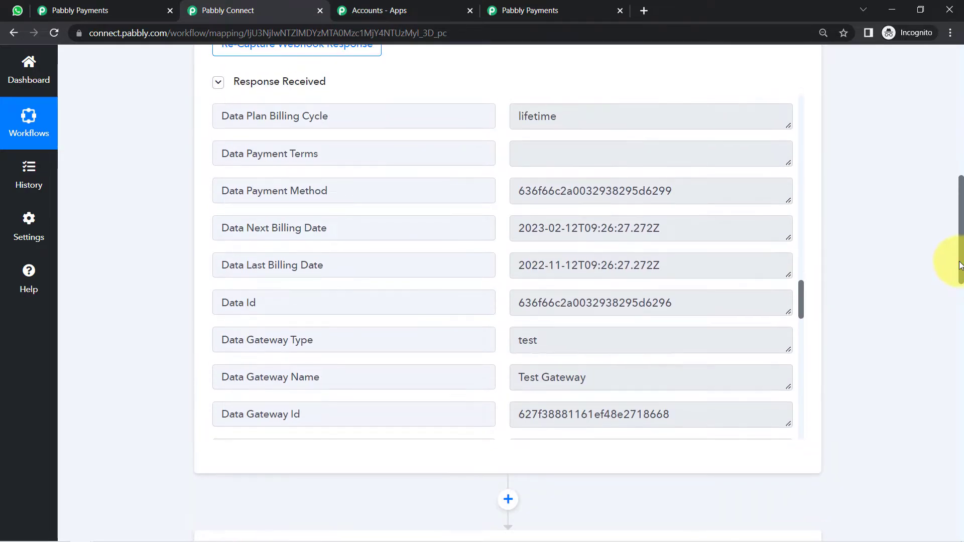
{"action": "left_click", "coordinate": [563, 226]}
{"action": "left_click_drag", "start_coordinate": [561, 227], "coordinate": [584, 227]}
{"action": "left_click_drag", "start_coordinate": [960, 222], "coordinate": [940, 440]}
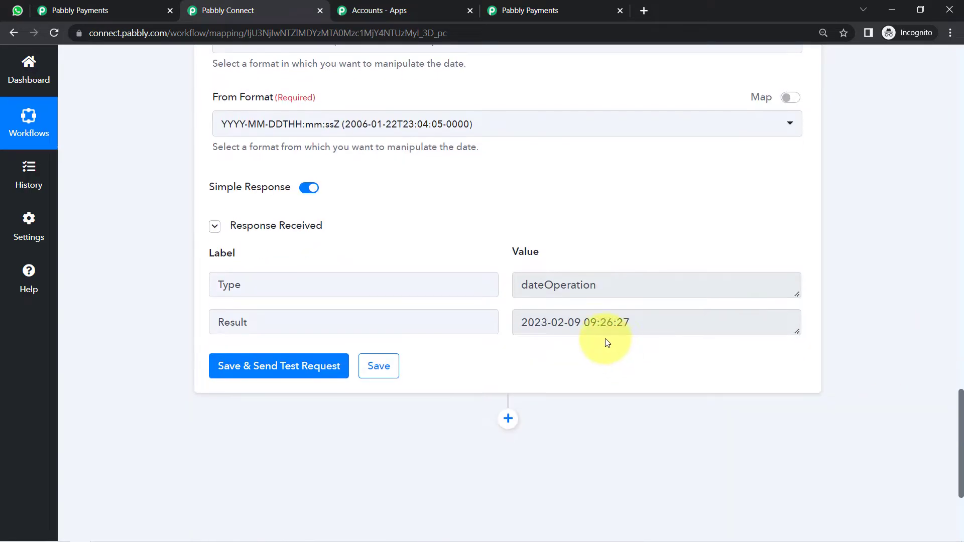
{"action": "left_click_drag", "start_coordinate": [583, 323], "coordinate": [553, 321]}
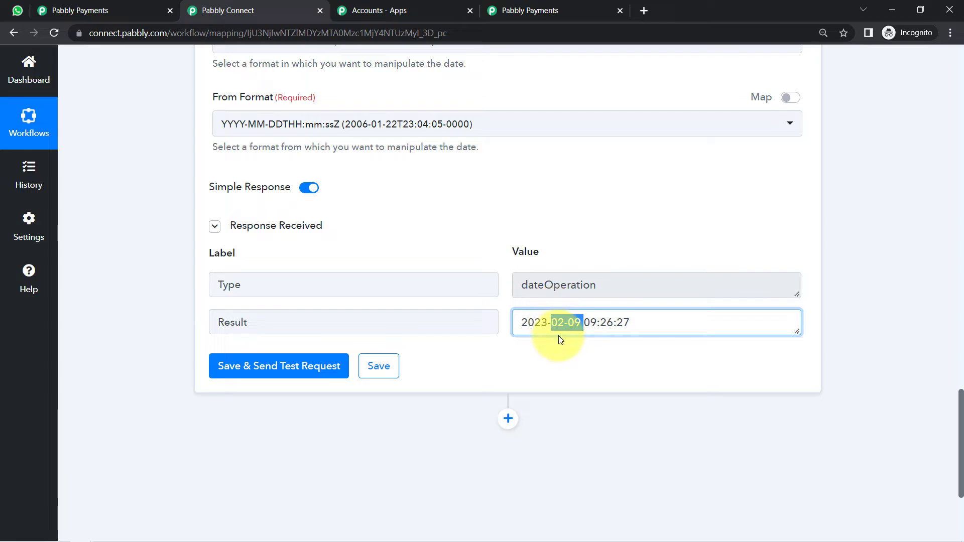
{"action": "left_click", "coordinate": [554, 323]}
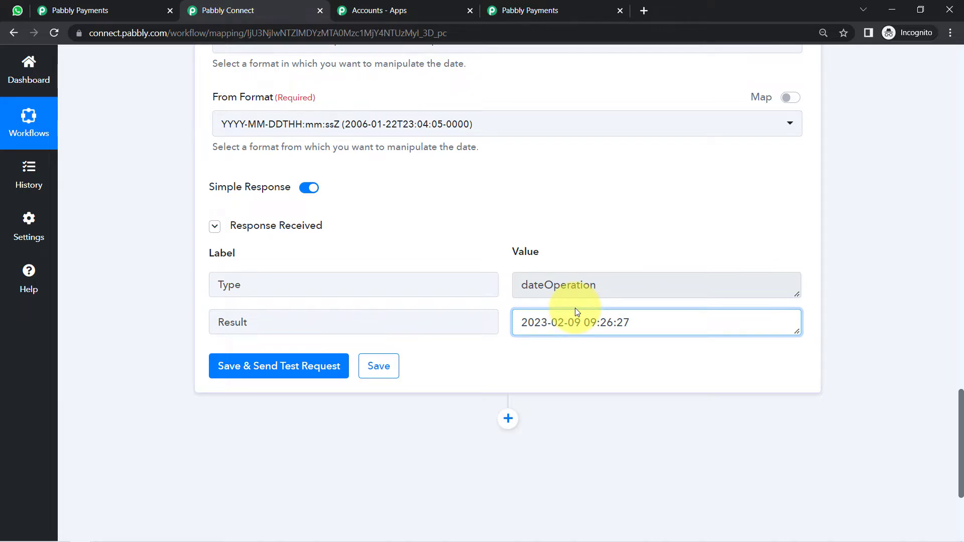
- Add an action step after the date formatter and choose Delay by Pabbly as its app
{"action": "left_click_drag", "start_coordinate": [960, 410], "coordinate": [962, 470]}
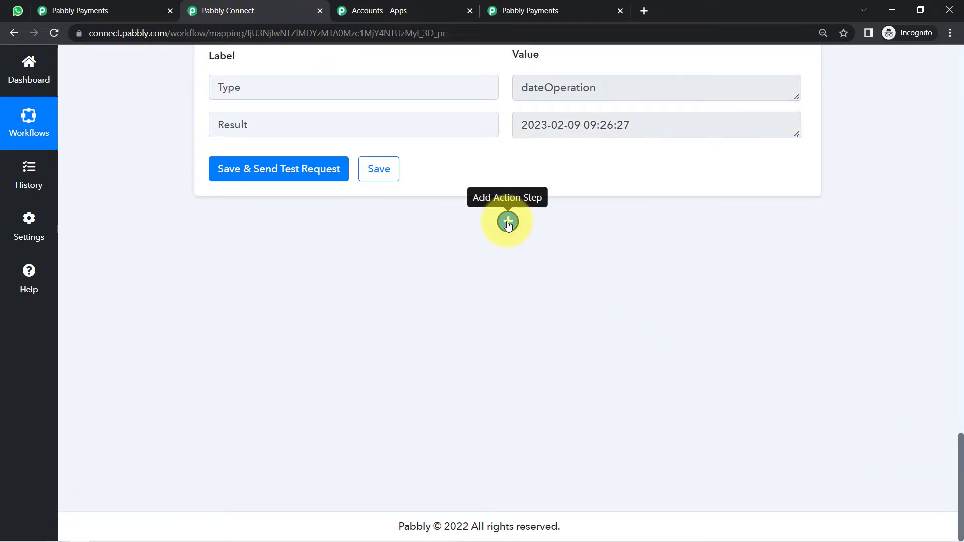
{"action": "left_click", "coordinate": [507, 221]}
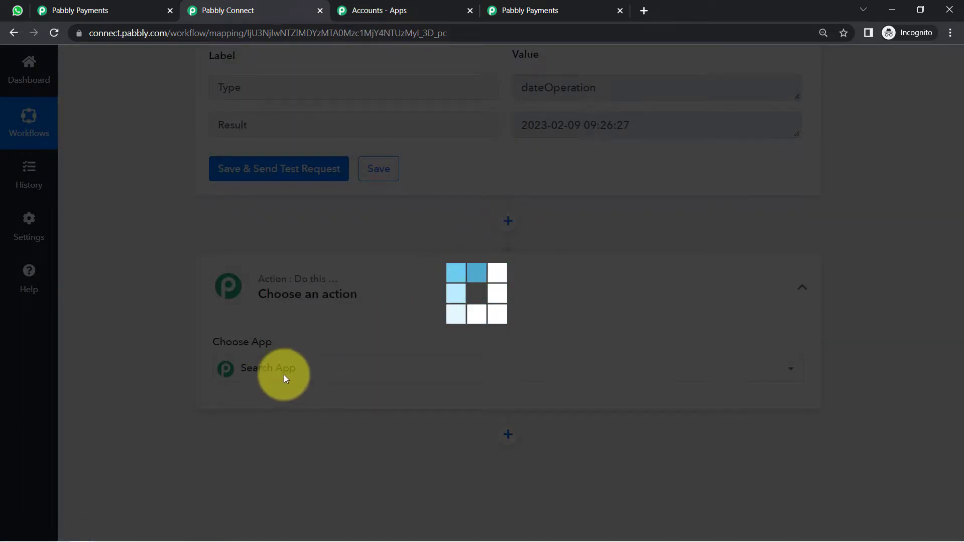
{"action": "left_click", "coordinate": [271, 369]}
{"action": "type", "text": "delay"}
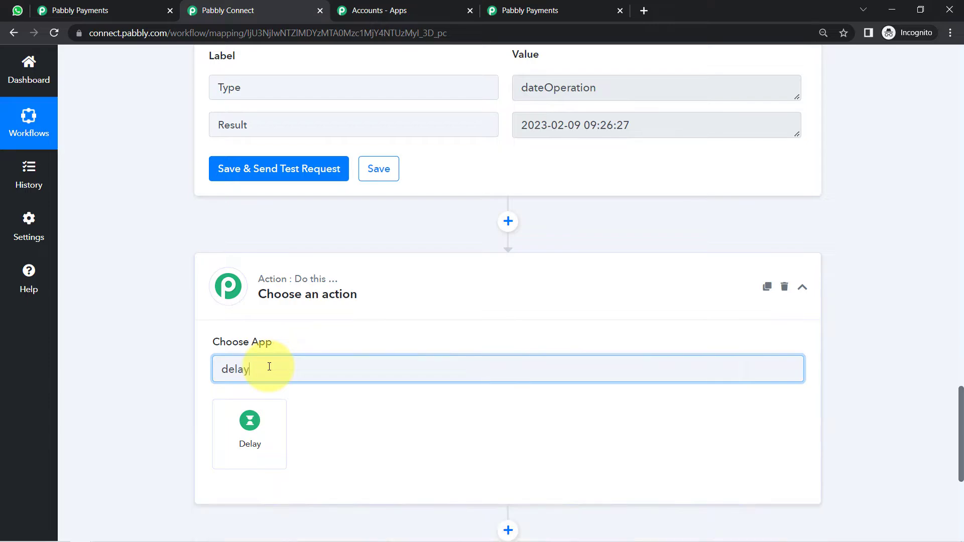
{"action": "left_click", "coordinate": [259, 427]}
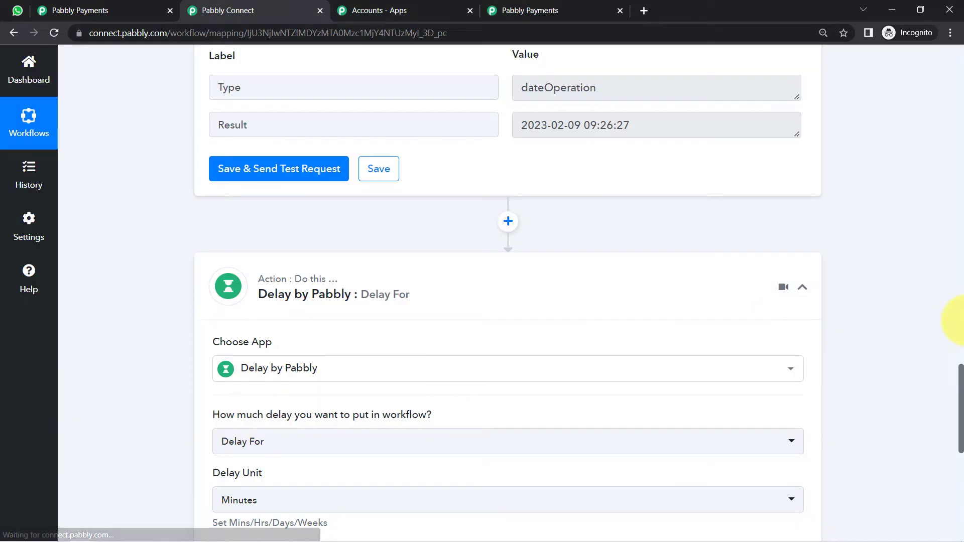
- Set the amount of delay in the Delay by Pabbly step to Delay Until
{"action": "left_click_drag", "start_coordinate": [960, 383], "coordinate": [957, 419]}
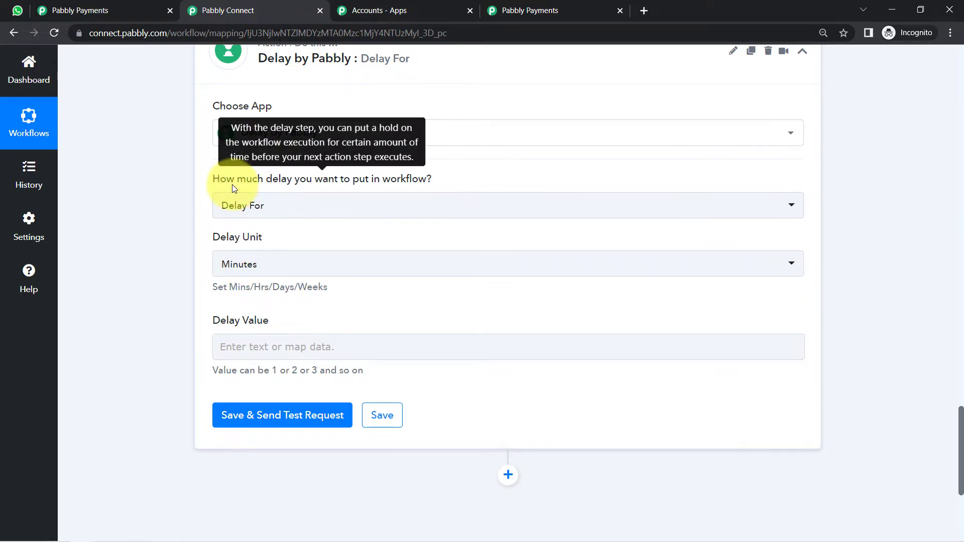
{"action": "left_click_drag", "start_coordinate": [235, 179], "coordinate": [379, 185]}
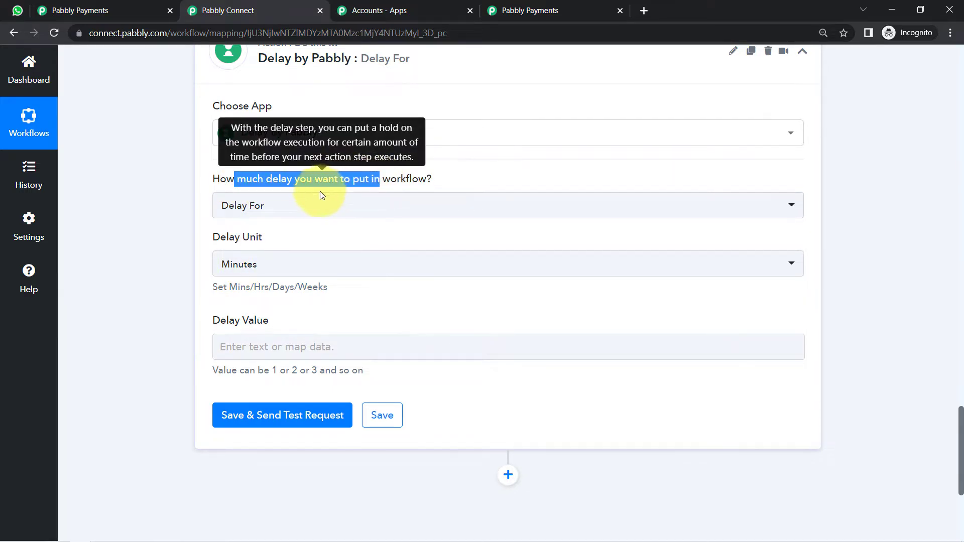
{"action": "left_click", "coordinate": [295, 203]}
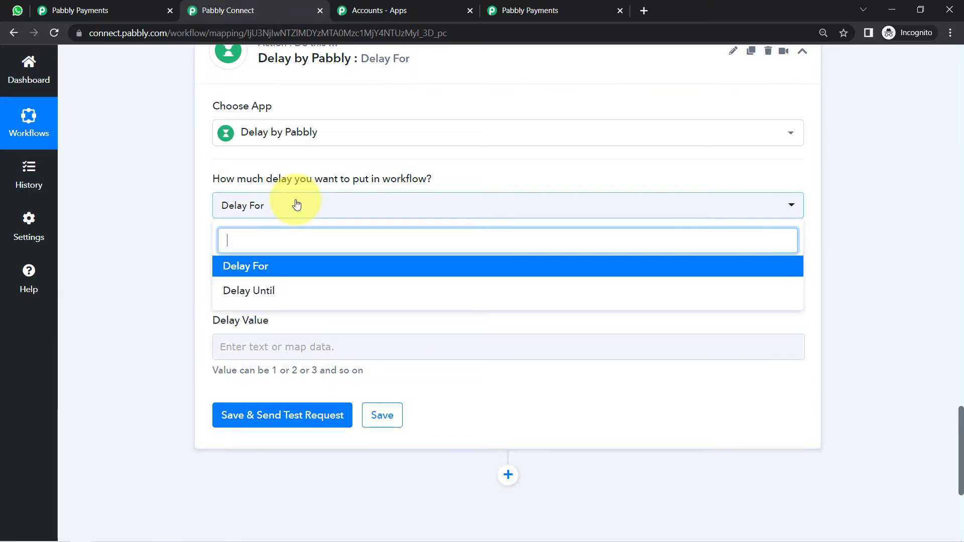
{"action": "left_click", "coordinate": [238, 290]}
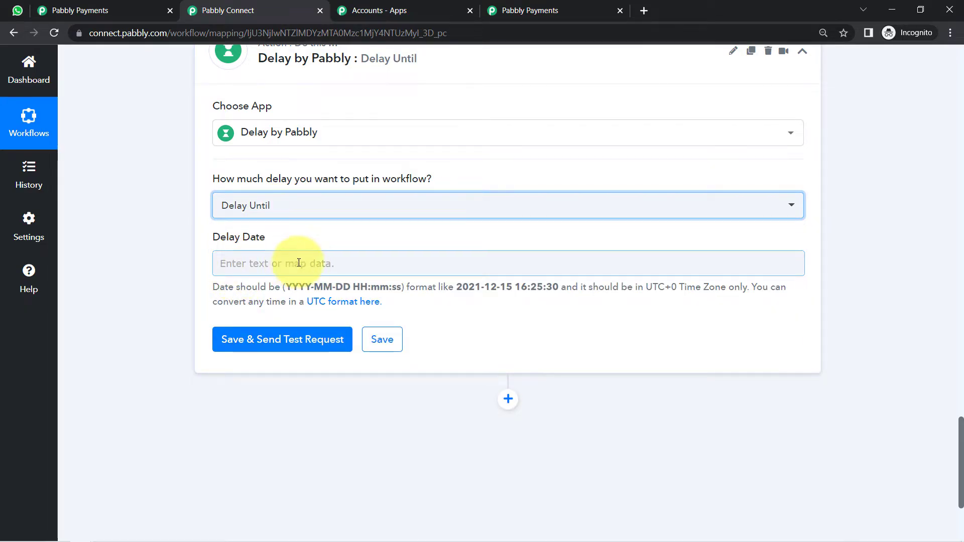
- Check the formatter's Result date and time against the date format required for the Delay Date field
{"action": "left_click_drag", "start_coordinate": [960, 464], "coordinate": [951, 412]}
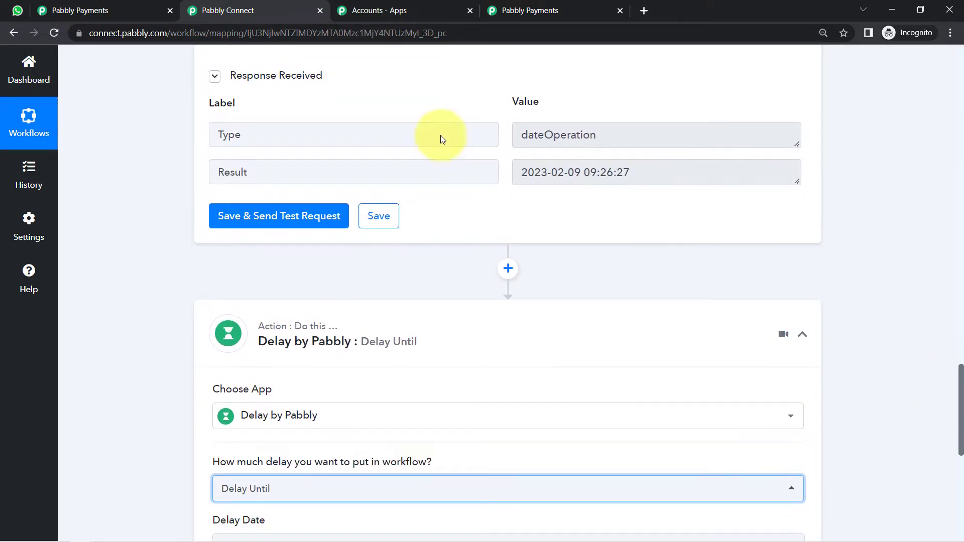
{"action": "left_click", "coordinate": [527, 178]}
{"action": "left_click_drag", "start_coordinate": [527, 178], "coordinate": [623, 174]}
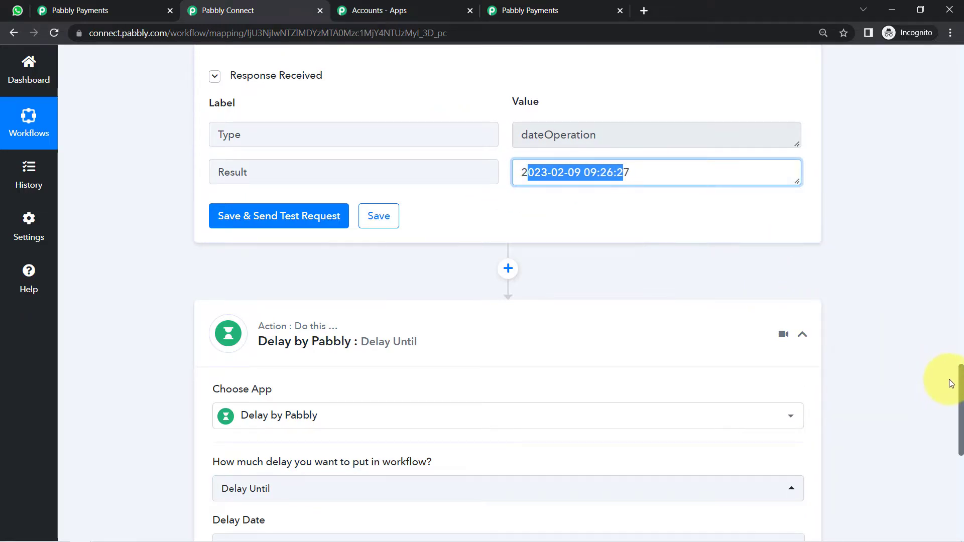
{"action": "scroll", "coordinate": [961, 385], "scroll_direction": "down", "scroll_amount": 1}
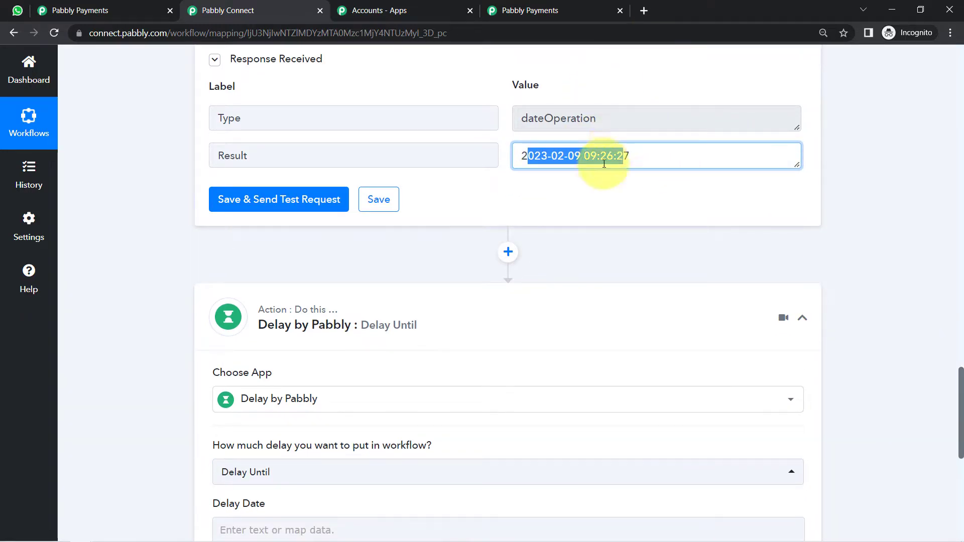
{"action": "left_click", "coordinate": [541, 156]}
{"action": "left_click_drag", "start_coordinate": [522, 156], "coordinate": [581, 156]}
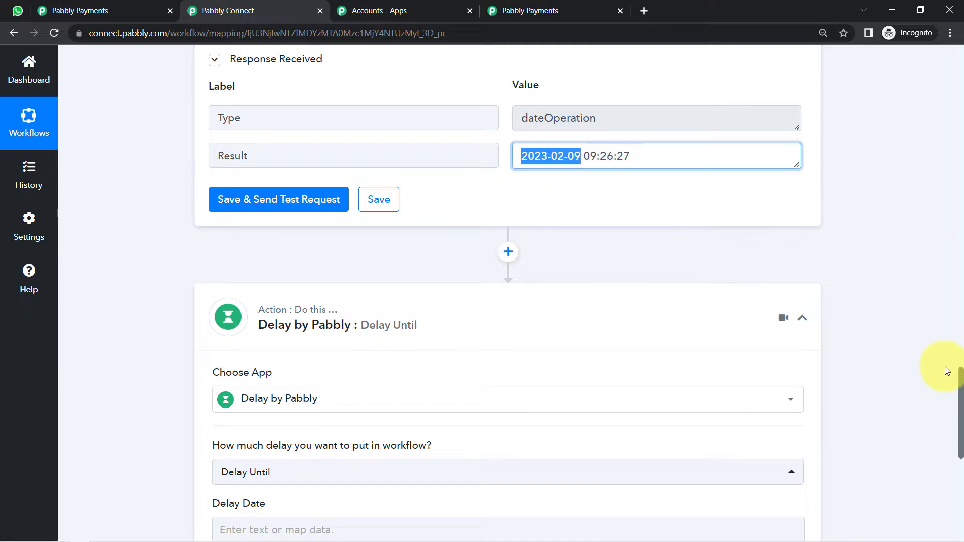
{"action": "left_click_drag", "start_coordinate": [960, 384], "coordinate": [960, 425]}
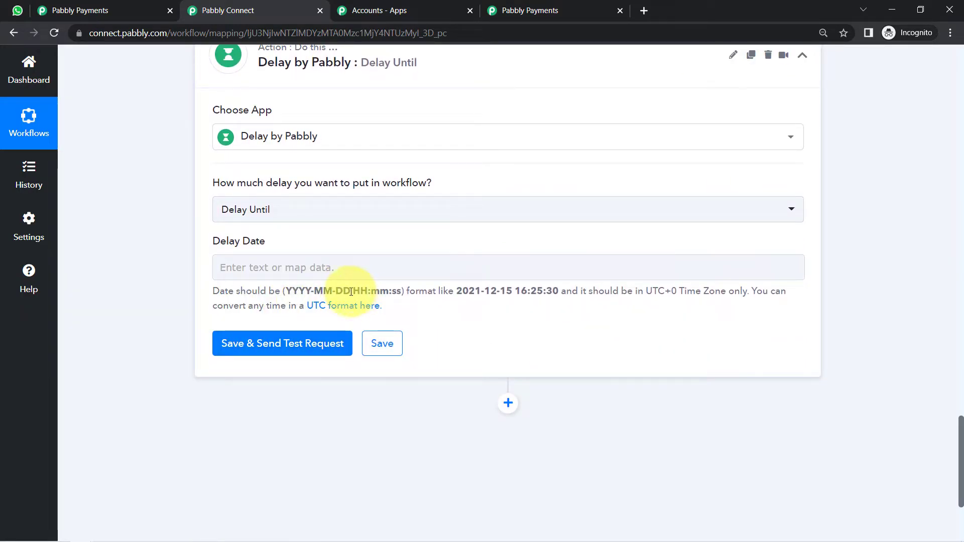
{"action": "left_click_drag", "start_coordinate": [290, 291], "coordinate": [403, 294]}
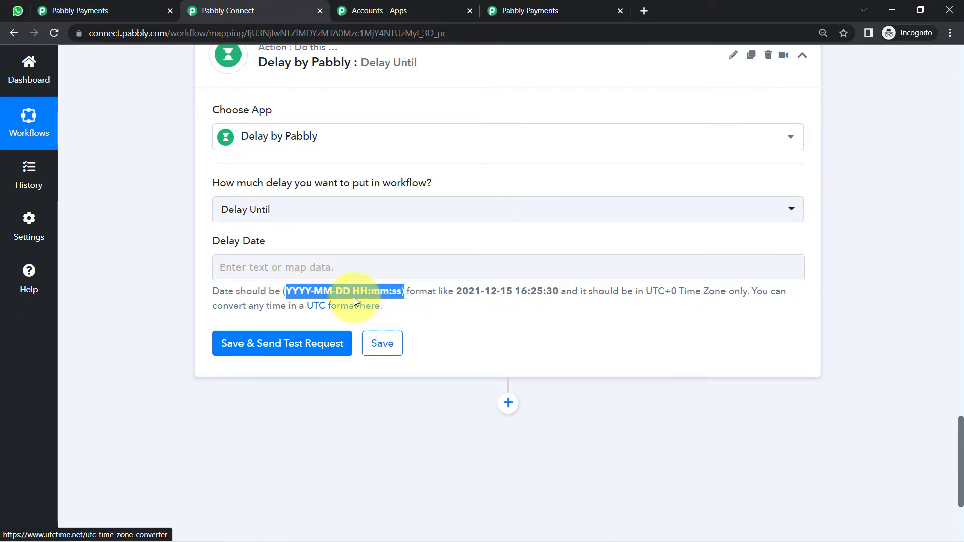
- Map the date formatter's Result into the Delay Date field, save the delay step and send its test request
{"action": "left_click", "coordinate": [296, 259]}
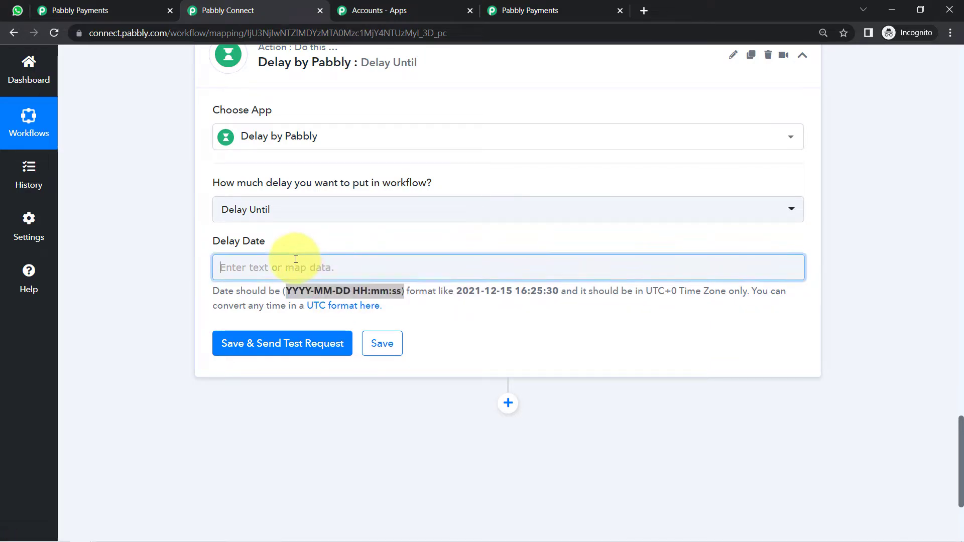
{"action": "left_click", "coordinate": [308, 409]}
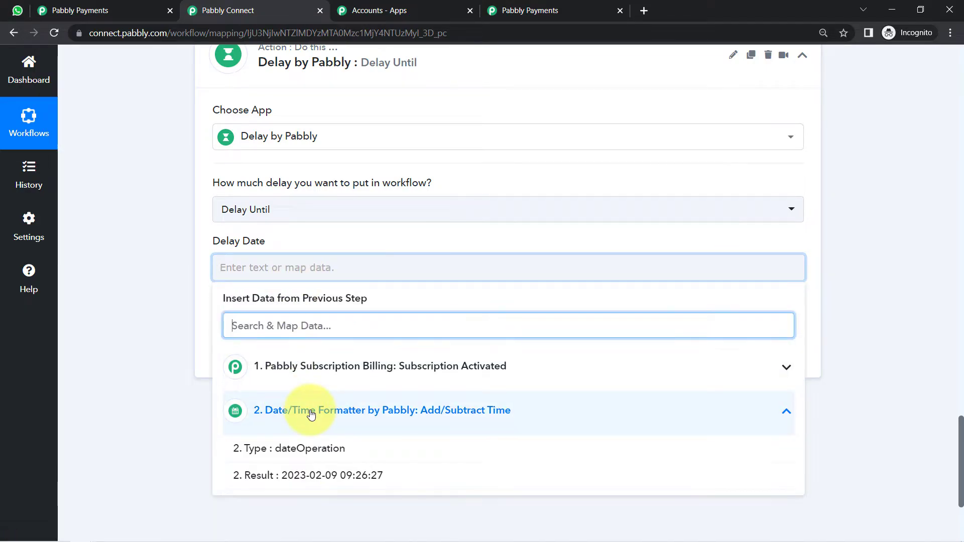
{"action": "left_click", "coordinate": [327, 475]}
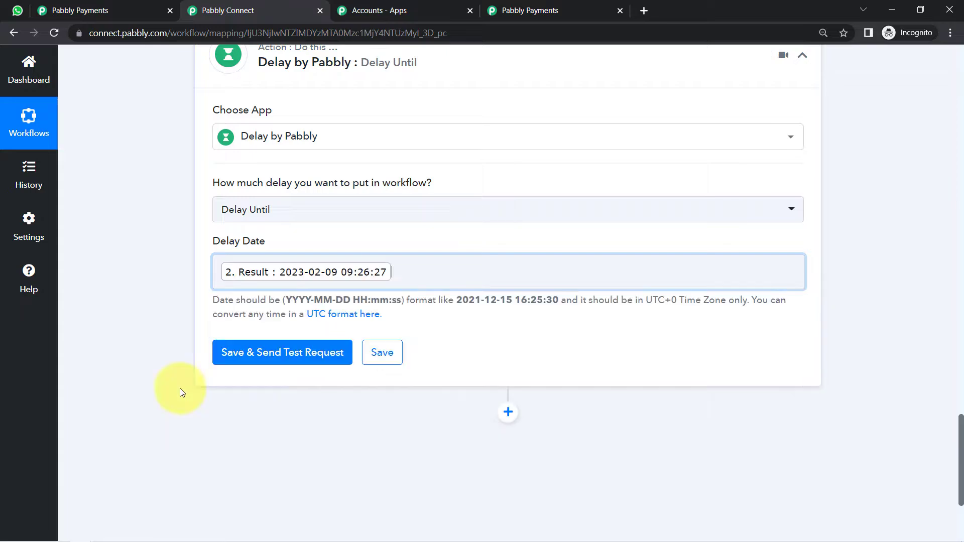
{"action": "left_click", "coordinate": [116, 340]}
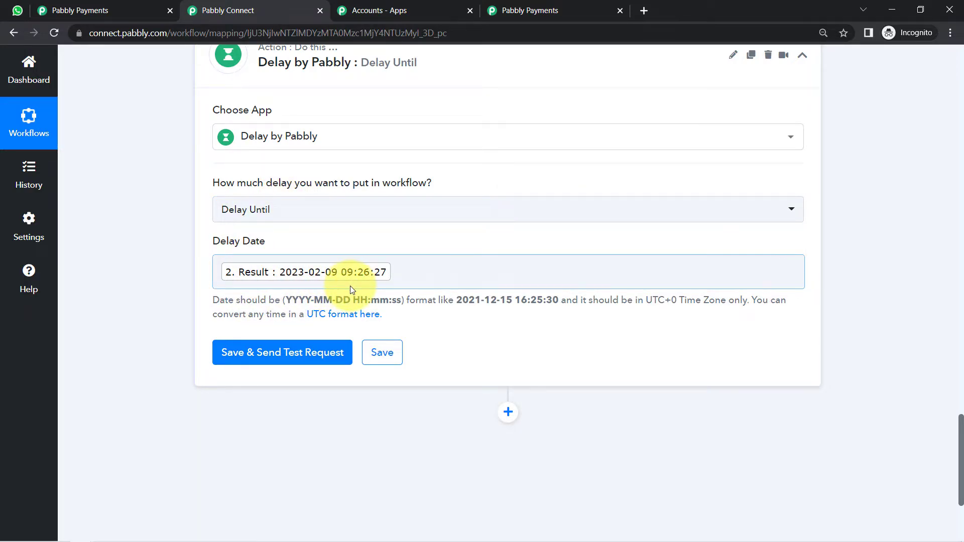
{"action": "left_click", "coordinate": [268, 360]}
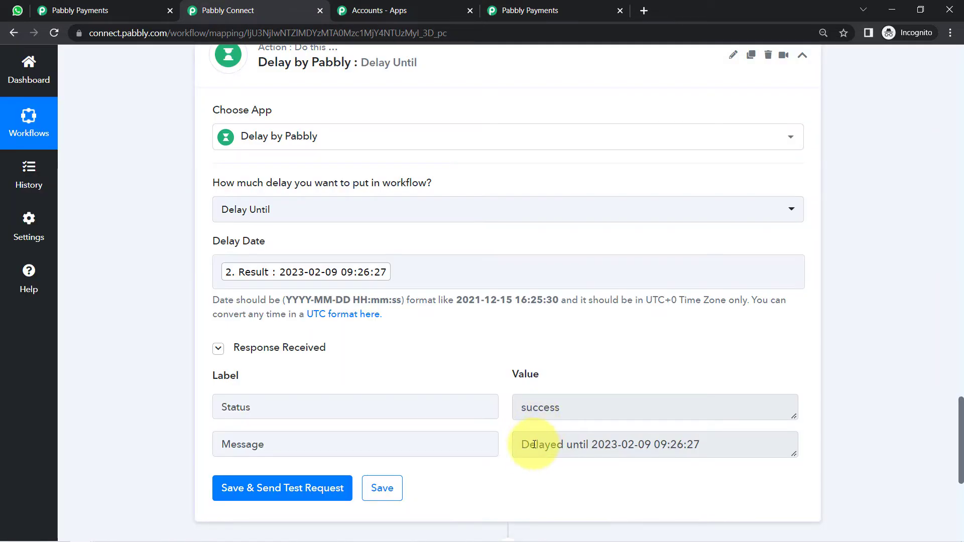
{"action": "left_click_drag", "start_coordinate": [531, 445], "coordinate": [714, 448]}
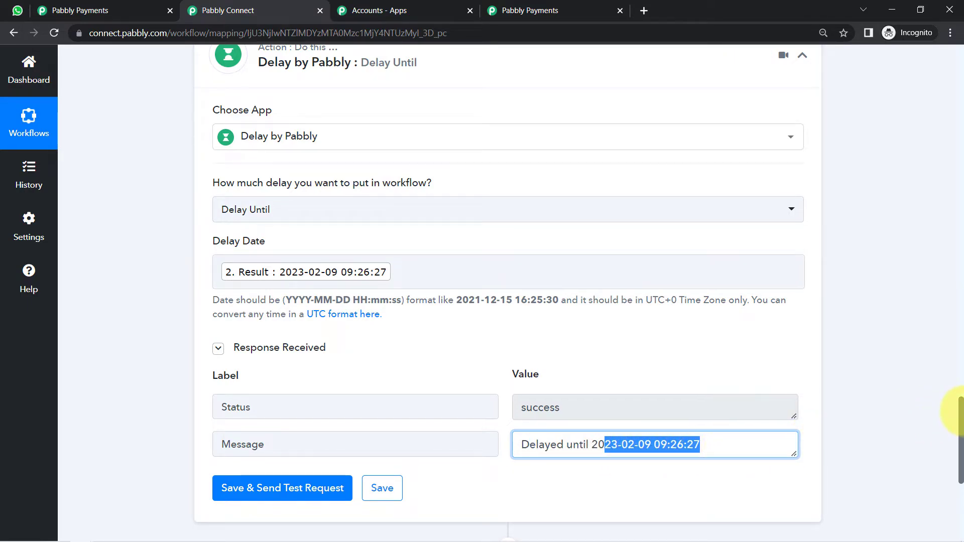
- Add an action step after the delay using WhatsApp Cloud API with the Send Template Message event
{"action": "left_click_drag", "start_coordinate": [960, 416], "coordinate": [949, 470]}
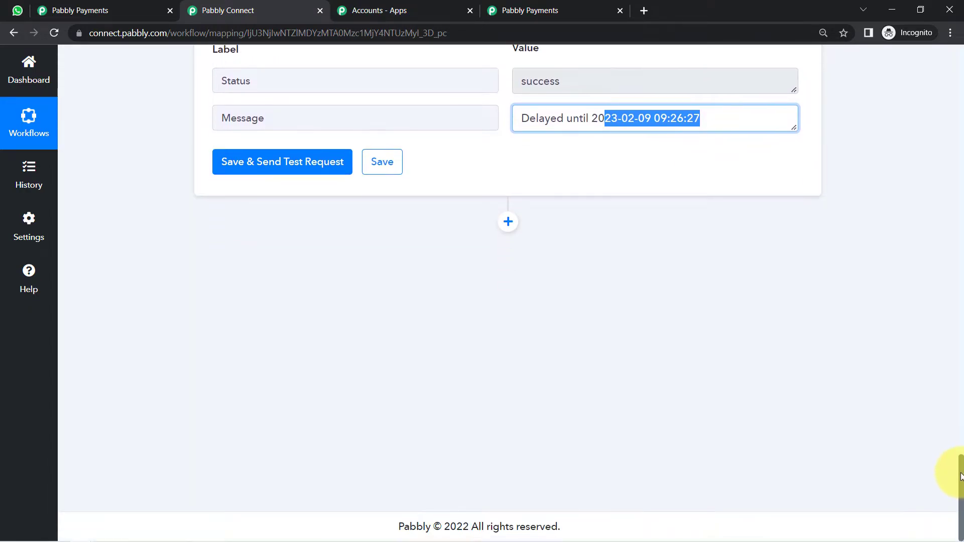
{"action": "left_click", "coordinate": [507, 222]}
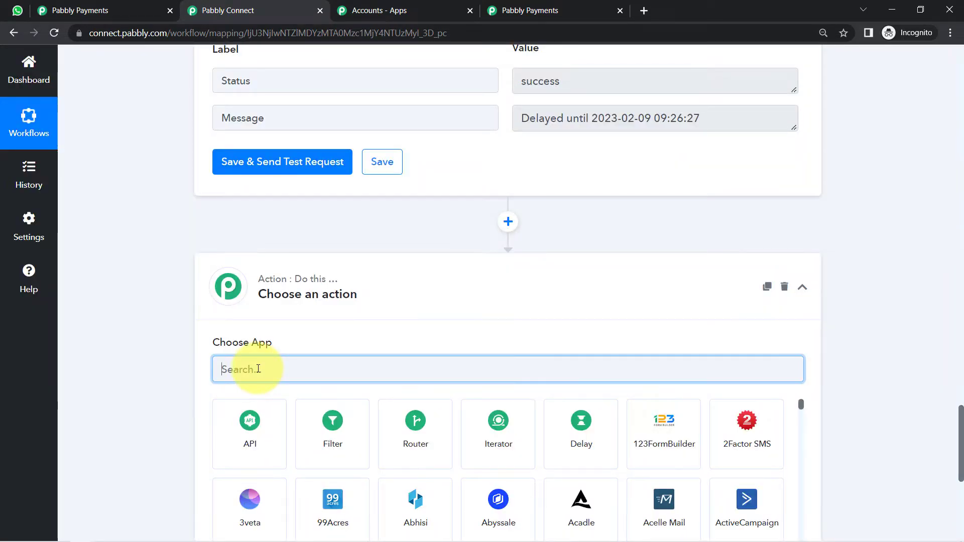
{"action": "type", "text": "whats"}
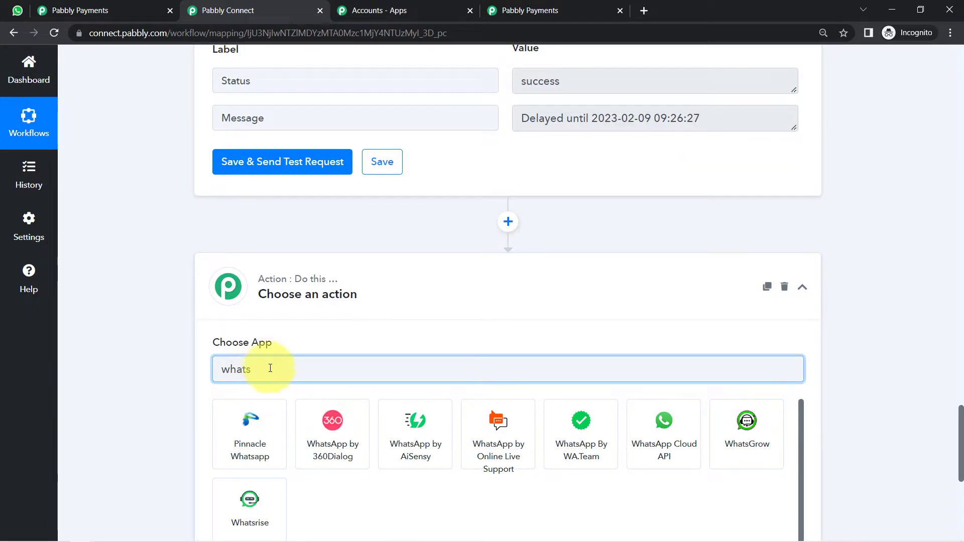
{"action": "left_click", "coordinate": [676, 425]}
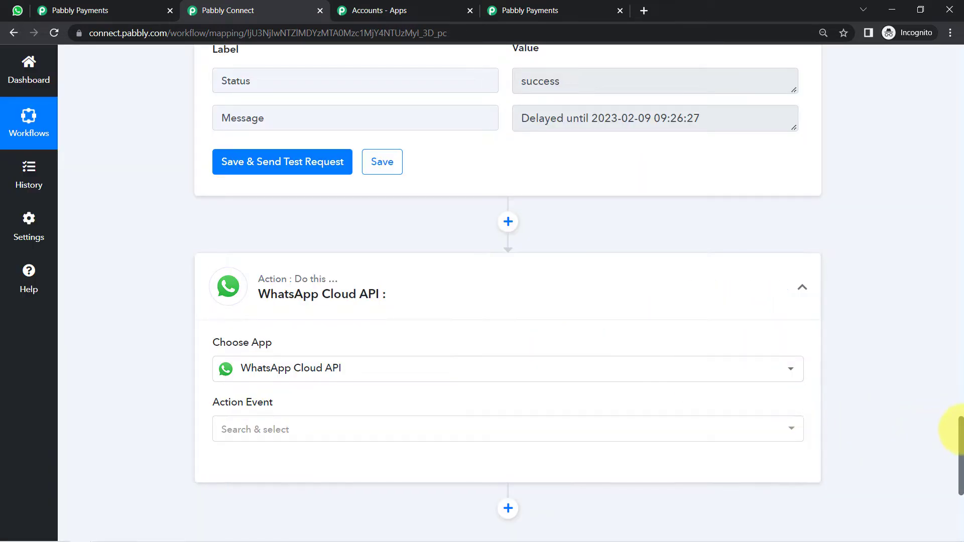
{"action": "left_click_drag", "start_coordinate": [955, 427], "coordinate": [956, 455]}
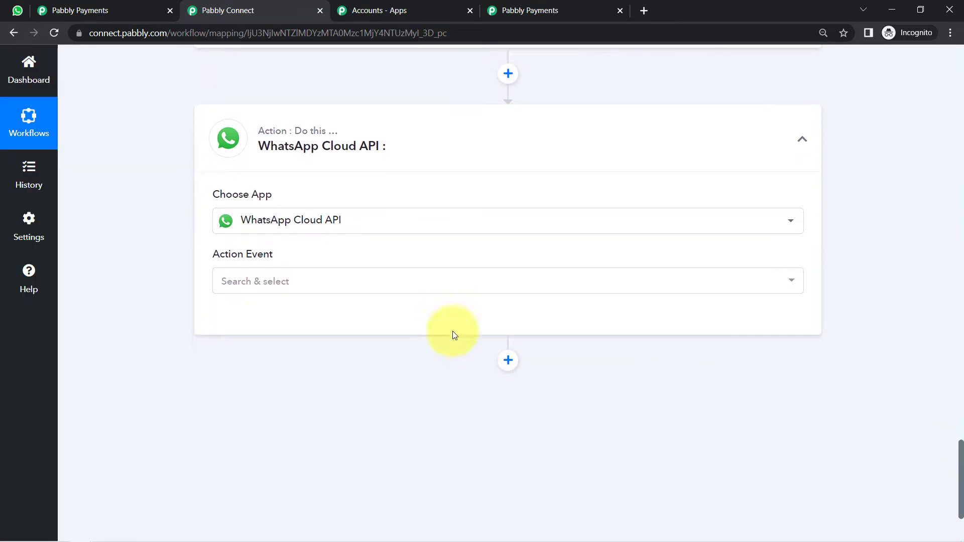
{"action": "left_click", "coordinate": [237, 286]}
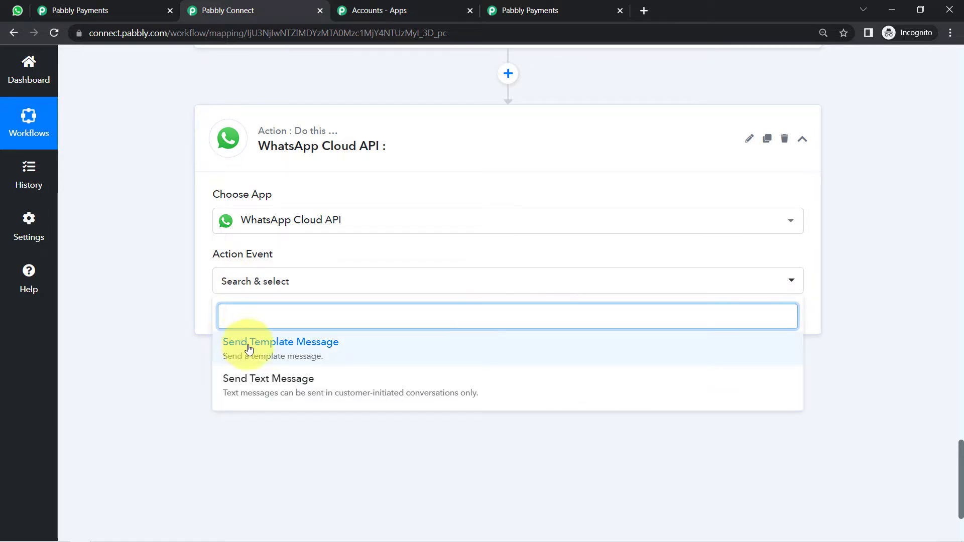
{"action": "left_click", "coordinate": [249, 348]}
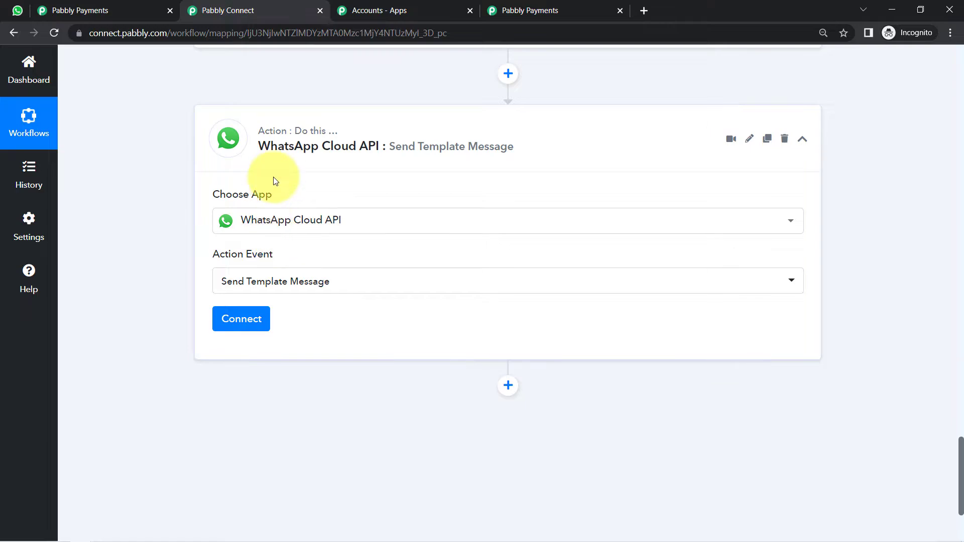
- Start adding a new WhatsApp Cloud API connection for the Send Template Message step
{"action": "left_click", "coordinate": [242, 322]}
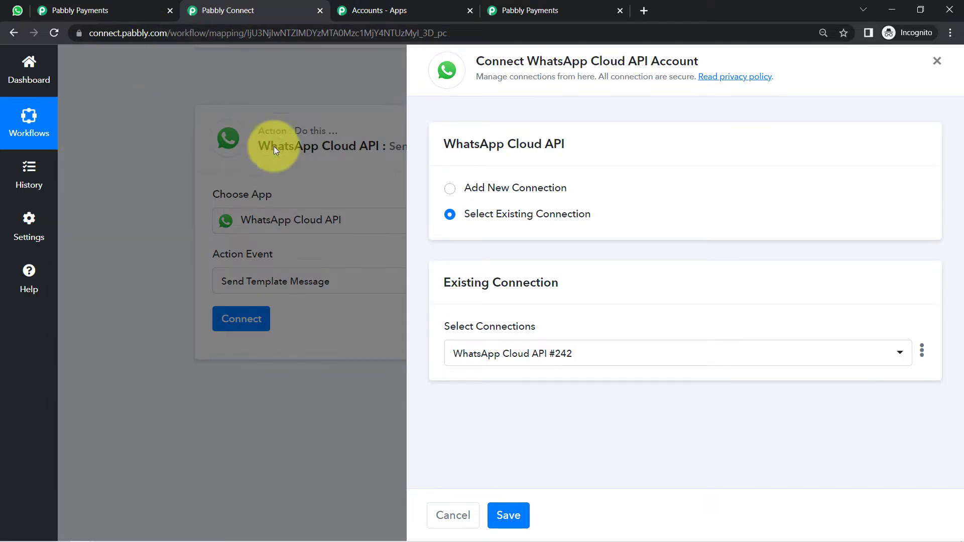
{"action": "left_click", "coordinate": [501, 195]}
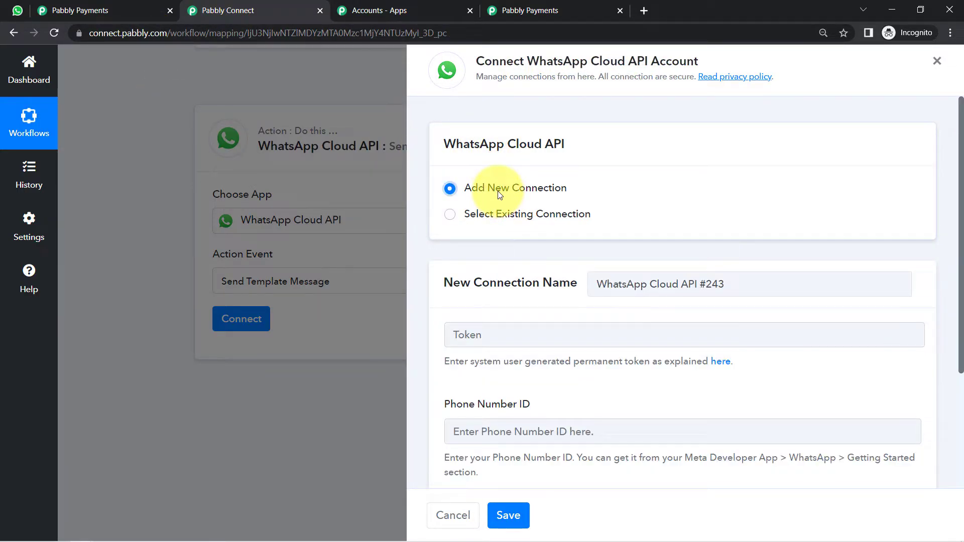
{"action": "left_click_drag", "start_coordinate": [962, 191], "coordinate": [962, 285]}
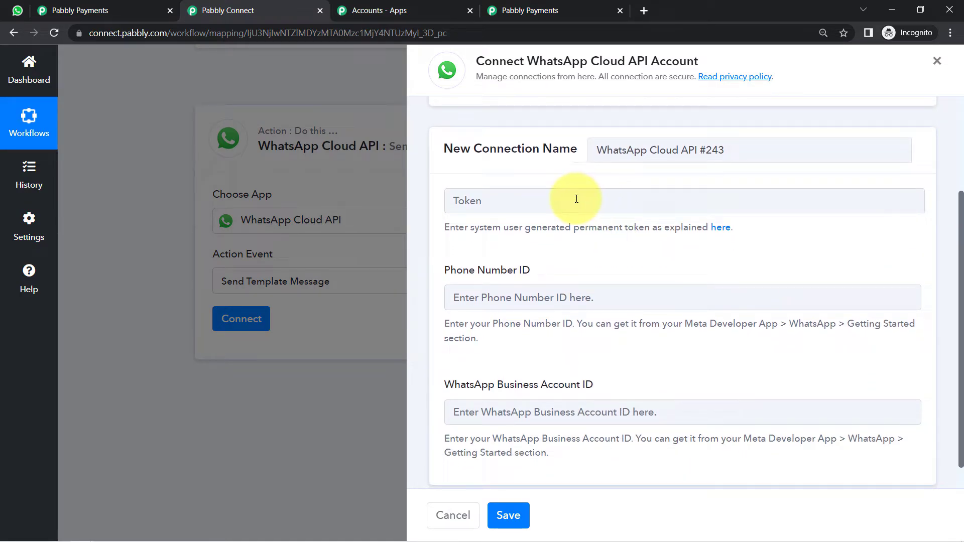
- Go to developers.facebook.com in a new browser tab and open MyConnectMsg App from the developer account's apps
{"action": "left_click", "coordinate": [641, 5]}
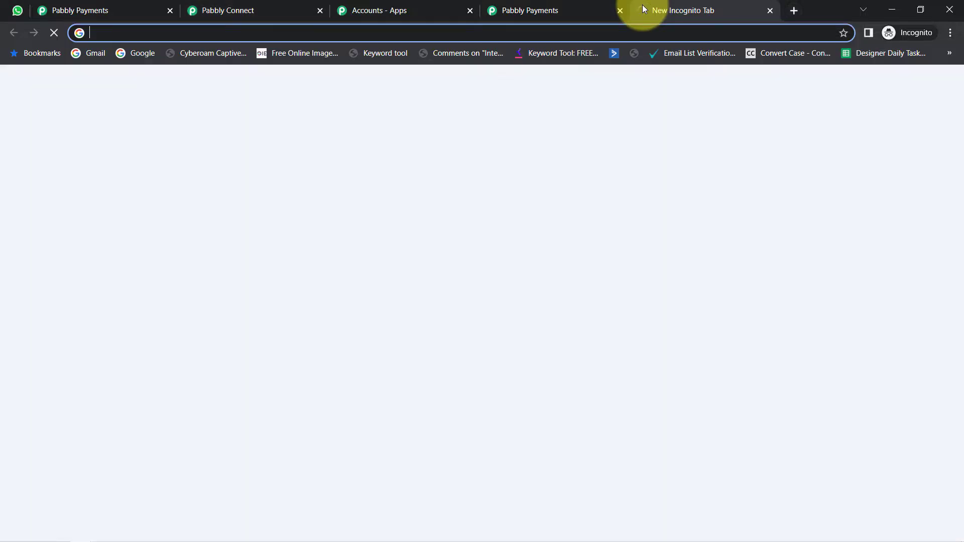
{"action": "type", "text": "devel"}
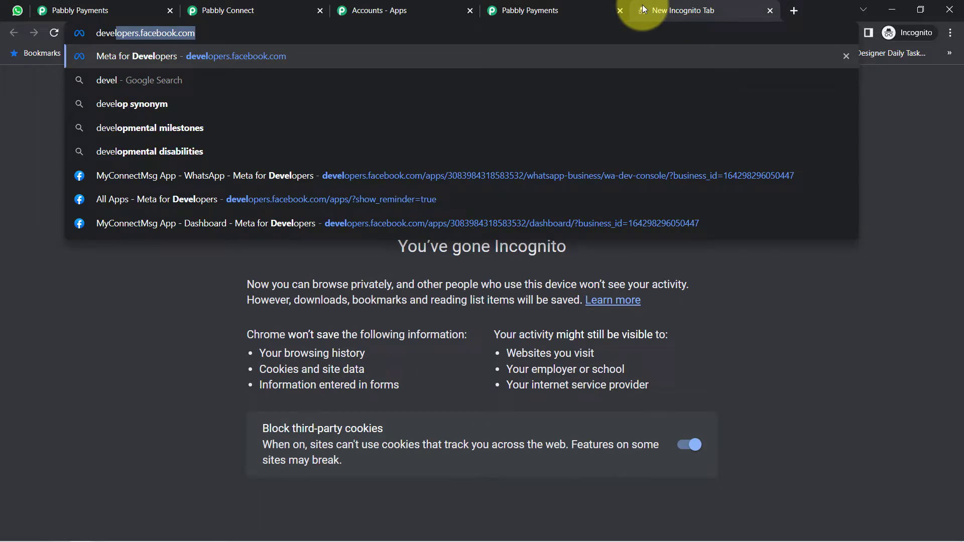
{"action": "key", "text": "Return"}
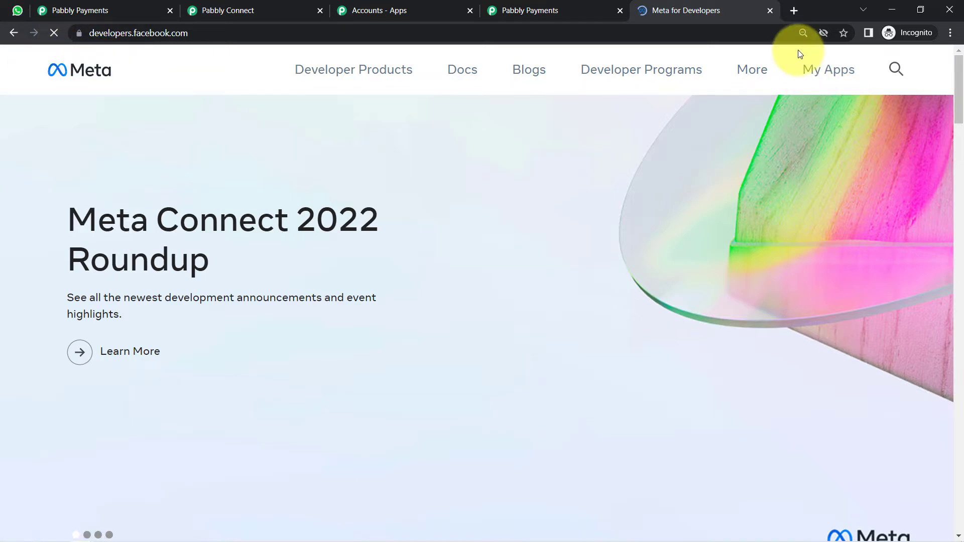
{"action": "left_click", "coordinate": [830, 73]}
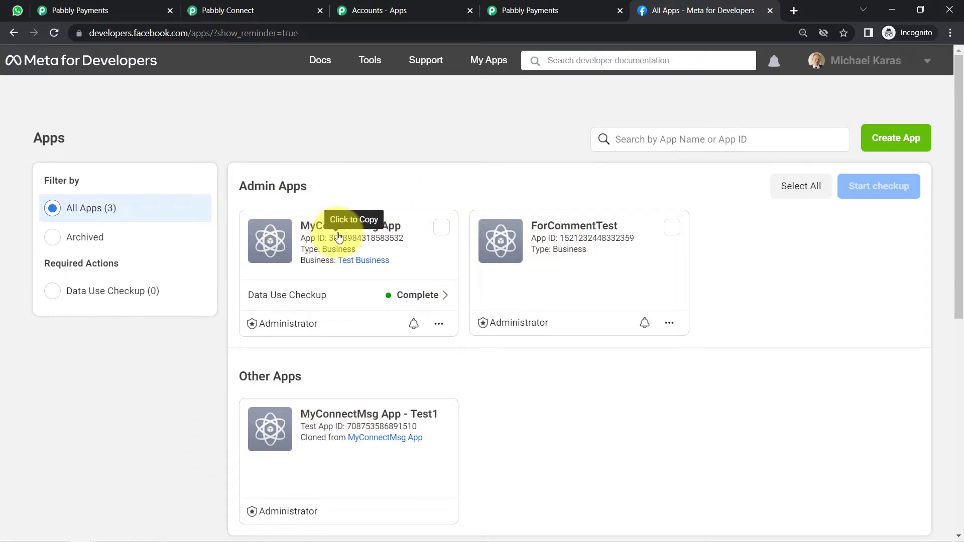
{"action": "left_click", "coordinate": [324, 233]}
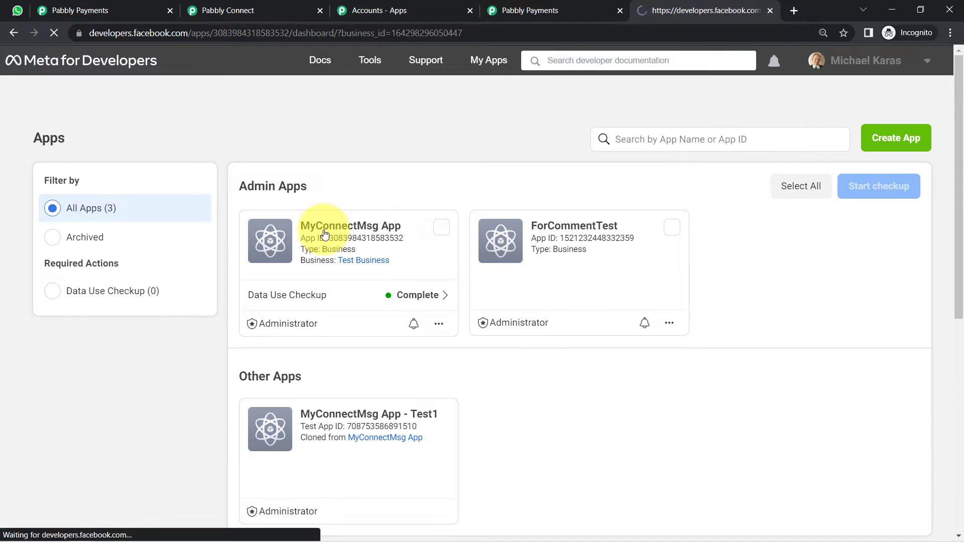
{"action": "left_click", "coordinate": [951, 36]}
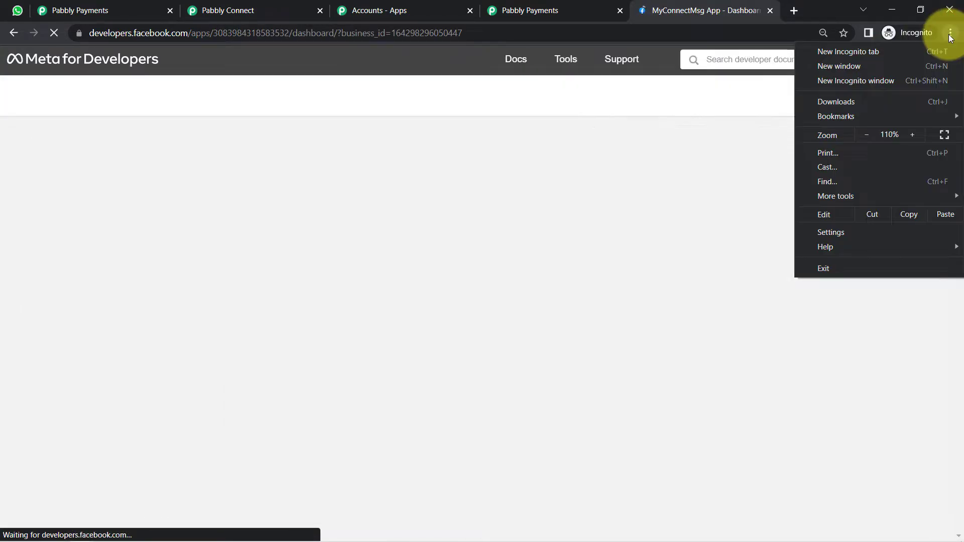
{"action": "left_click", "coordinate": [951, 33]}
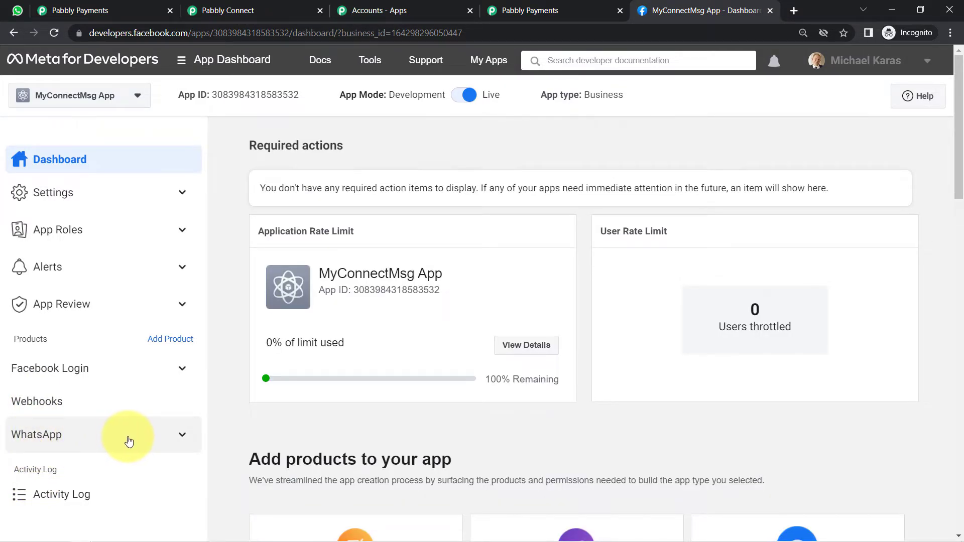
- Open the app's WhatsApp Getting started page and copy the temporary access token
{"action": "left_click", "coordinate": [129, 441]}
{"action": "left_click", "coordinate": [45, 490]}
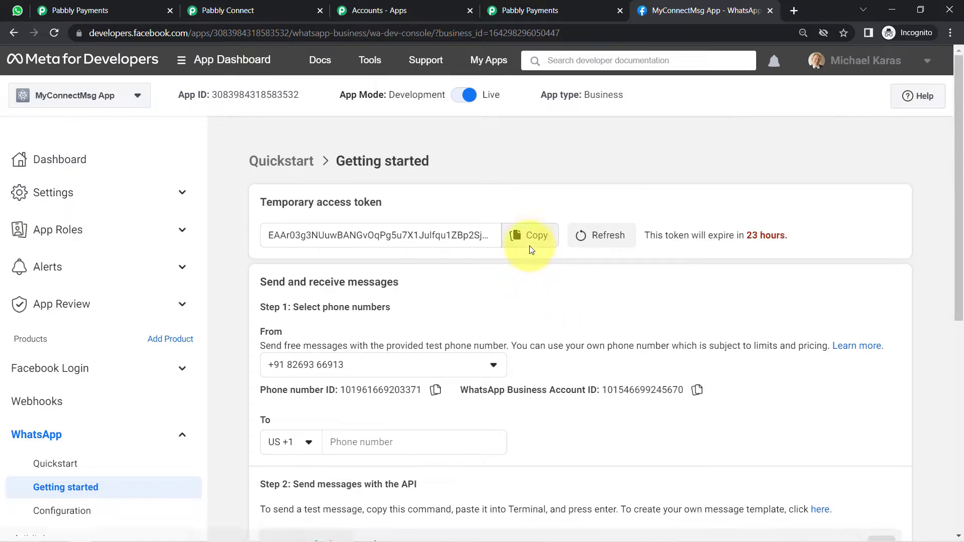
{"action": "left_click_drag", "start_coordinate": [316, 206], "coordinate": [260, 203]}
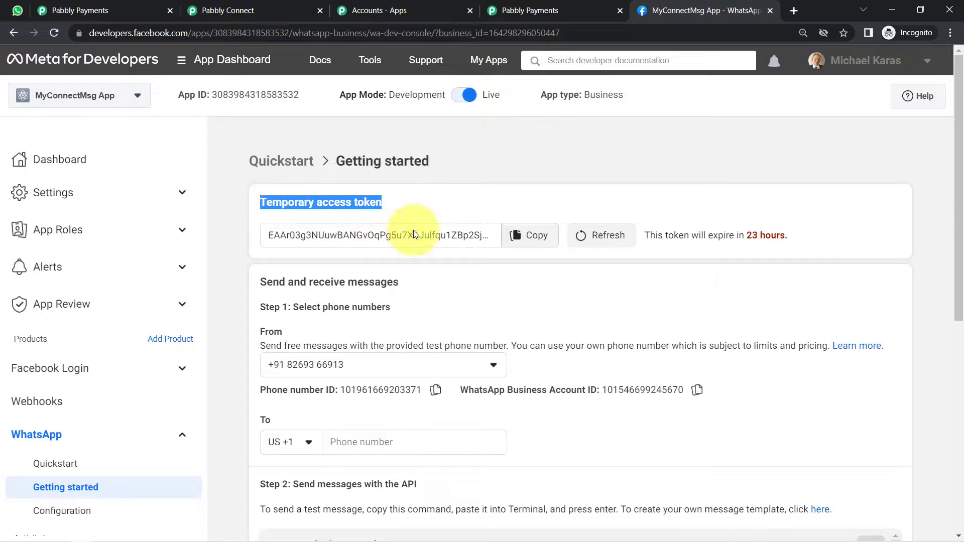
{"action": "left_click_drag", "start_coordinate": [701, 236], "coordinate": [785, 236]}
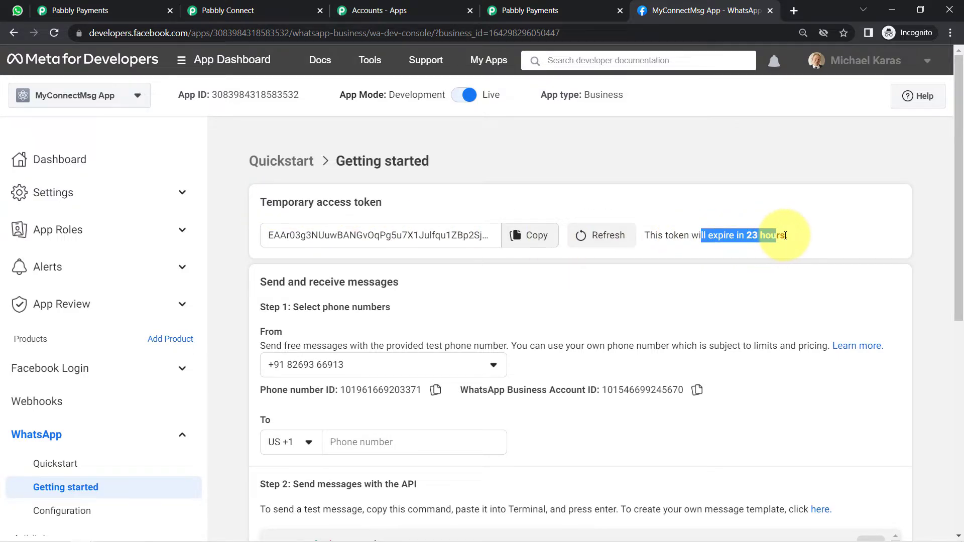
{"action": "left_click", "coordinate": [536, 247]}
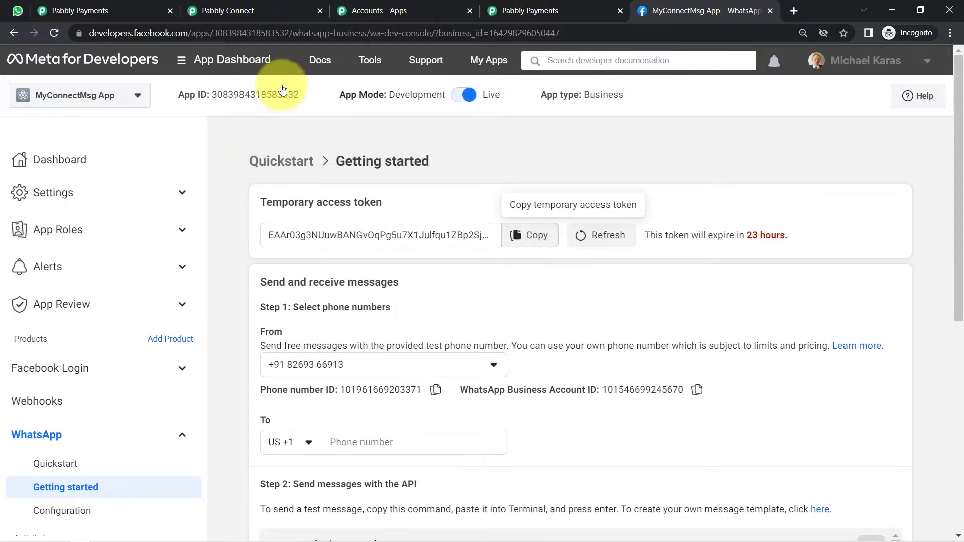
- Return to Pabbly Connect and paste the access token into the new connection's Token field
{"action": "left_click", "coordinate": [254, 8]}
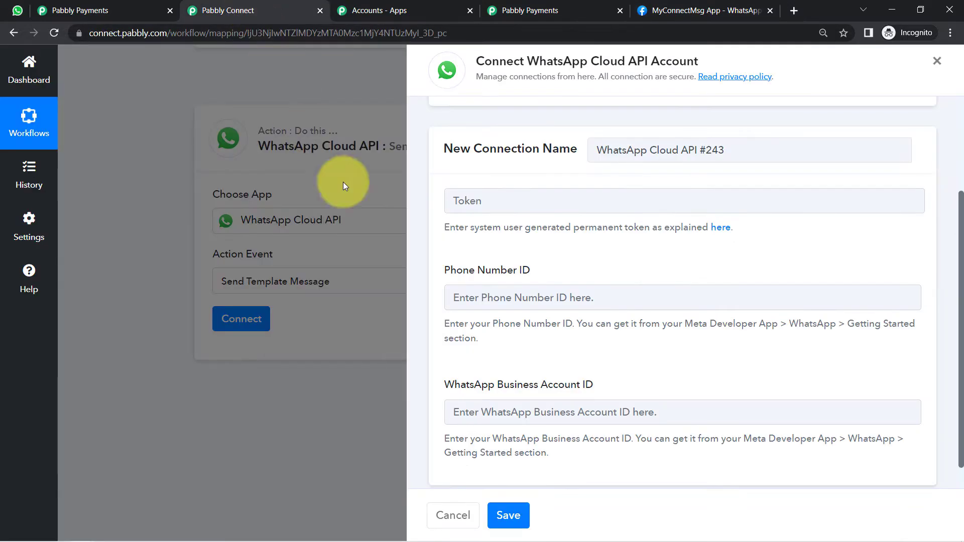
{"action": "left_click", "coordinate": [475, 196]}
{"action": "key", "text": "ctrl+v"}
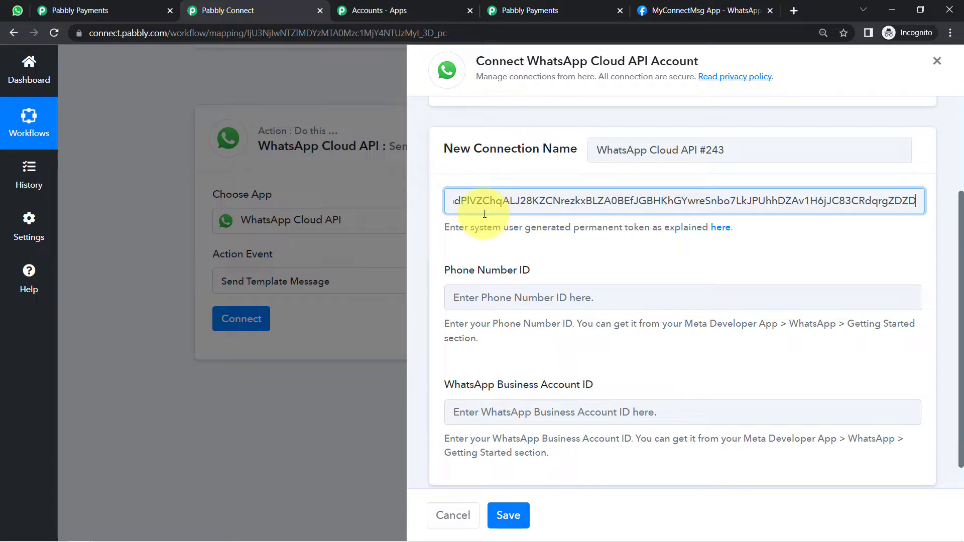
{"action": "left_click_drag", "start_coordinate": [531, 227], "coordinate": [743, 230]}
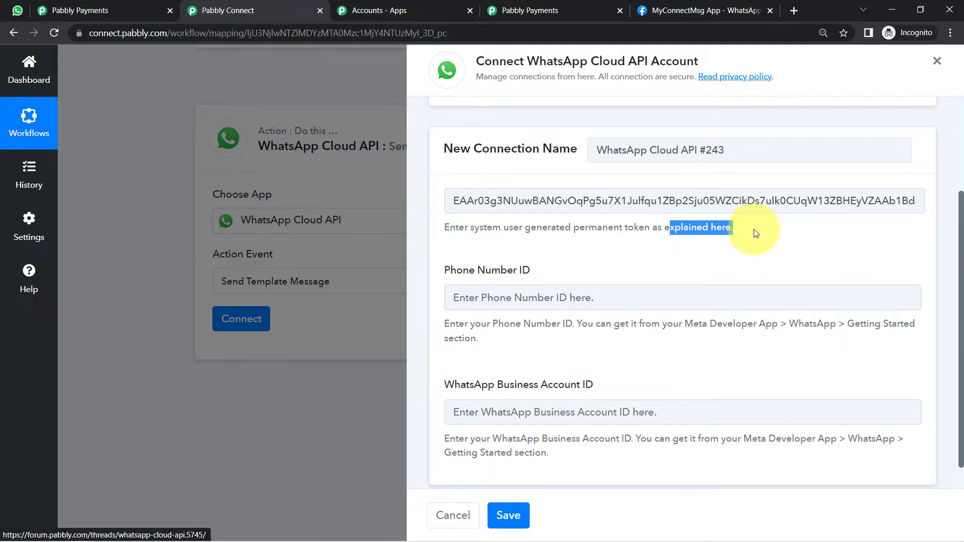
{"action": "left_click", "coordinate": [689, 225]}
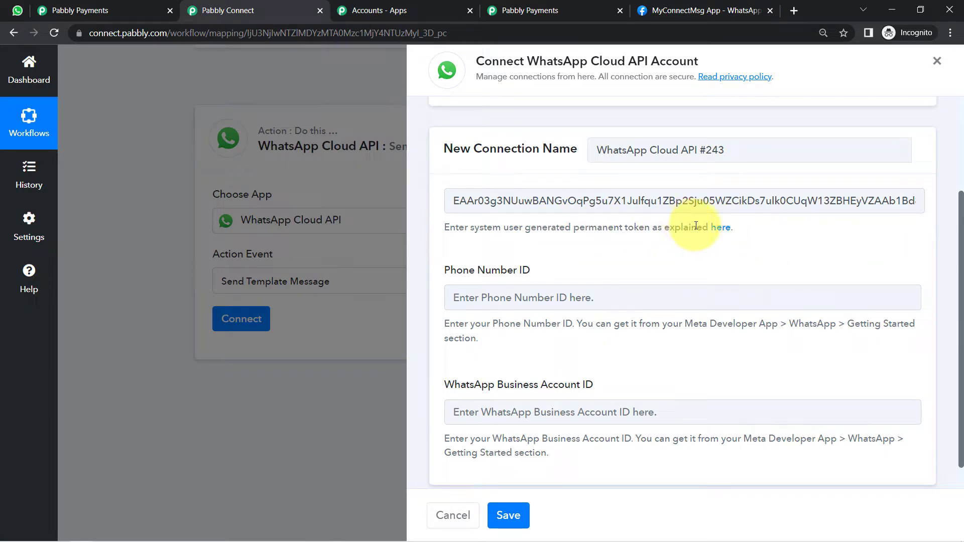
- Copy the Phone number ID from Meta's Getting started page and paste it into the Pabbly connection's Phone Number ID field
{"action": "left_click_drag", "start_coordinate": [485, 270], "coordinate": [544, 354]}
{"action": "left_click_drag", "start_coordinate": [504, 386], "coordinate": [605, 391]}
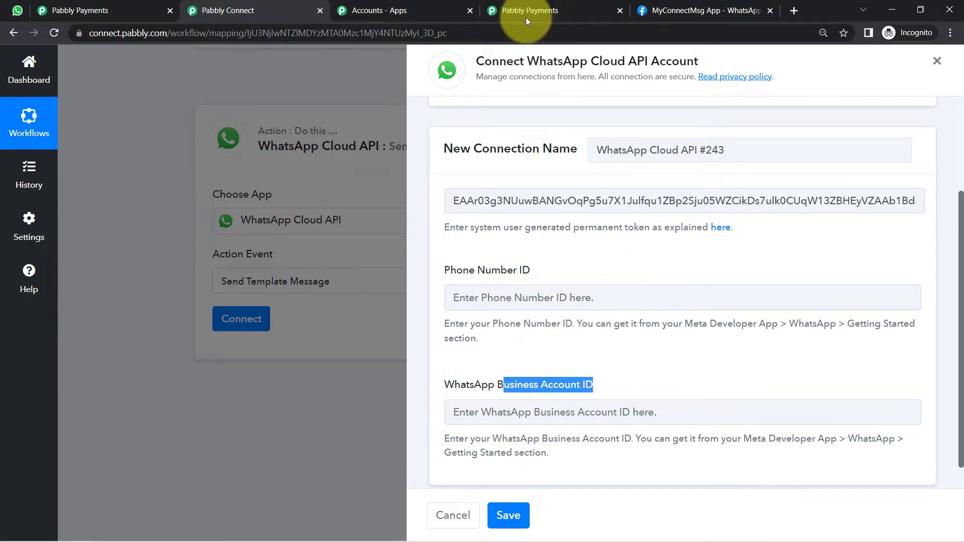
{"action": "left_click_drag", "start_coordinate": [660, 10], "coordinate": [387, 16]}
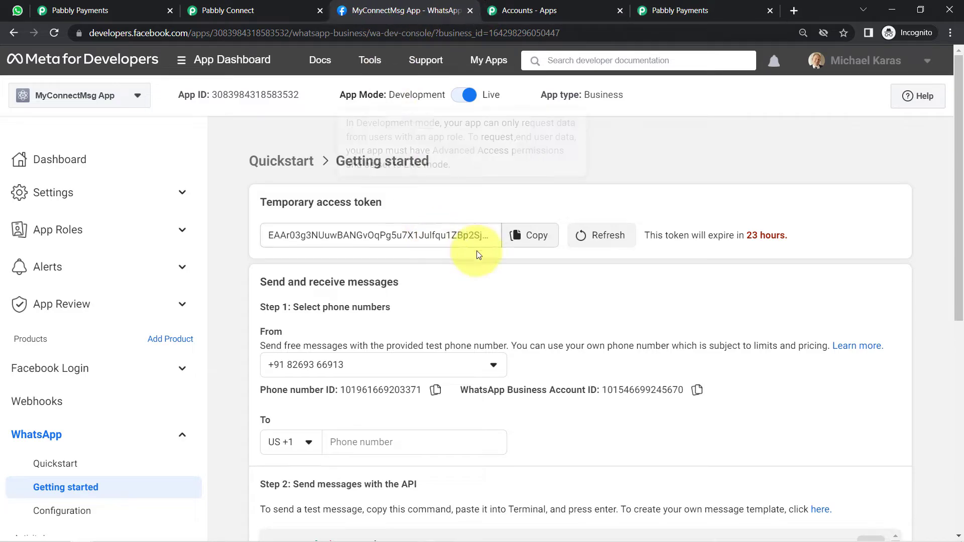
{"action": "left_click", "coordinate": [436, 390]}
{"action": "left_click", "coordinate": [231, 11]}
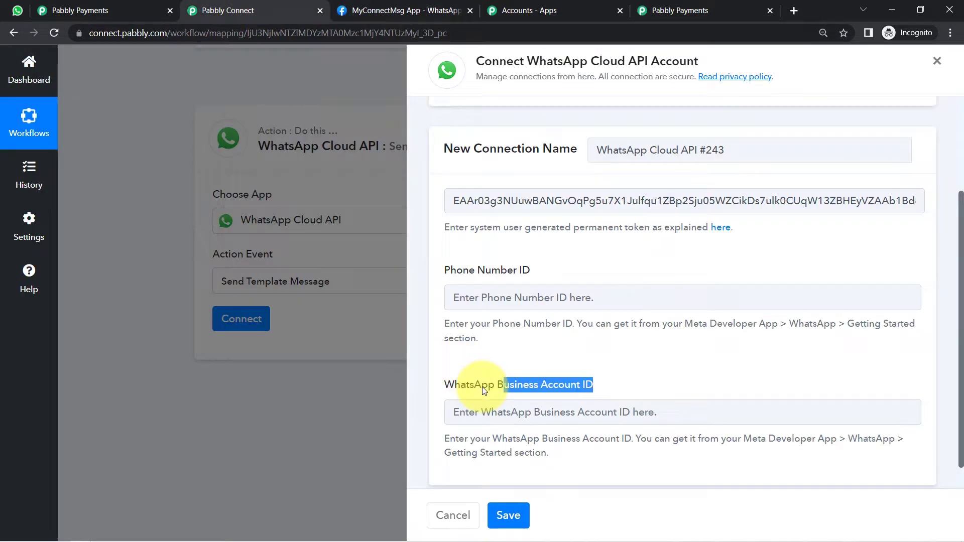
{"action": "left_click", "coordinate": [492, 305]}
{"action": "key", "text": "ctrl+v"}
- Copy the WhatsApp Business Account ID from Meta's Getting started page, paste it into the matching Pabbly connection field and save the connection
{"action": "left_click", "coordinate": [397, 11]}
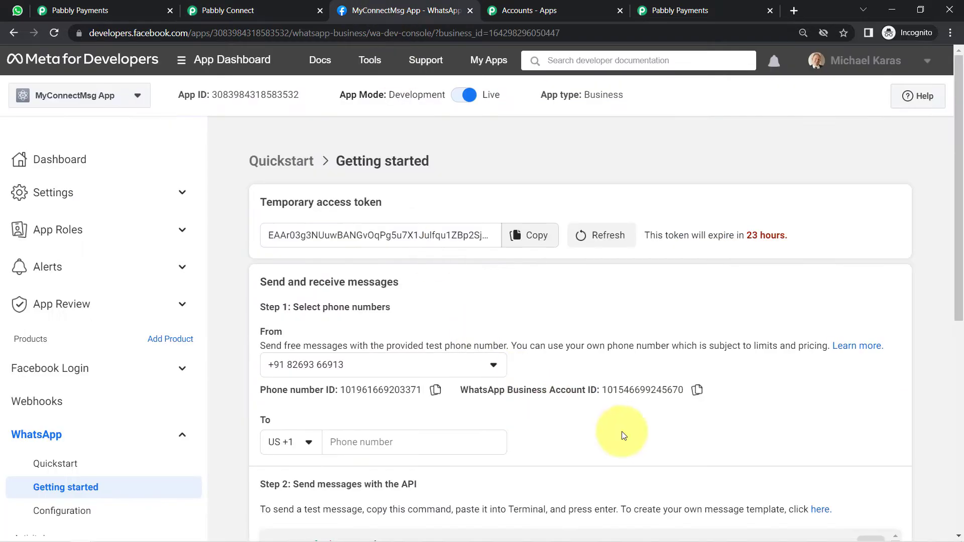
{"action": "left_click", "coordinate": [693, 391]}
{"action": "left_click", "coordinate": [231, 11]}
{"action": "left_click", "coordinate": [513, 414]}
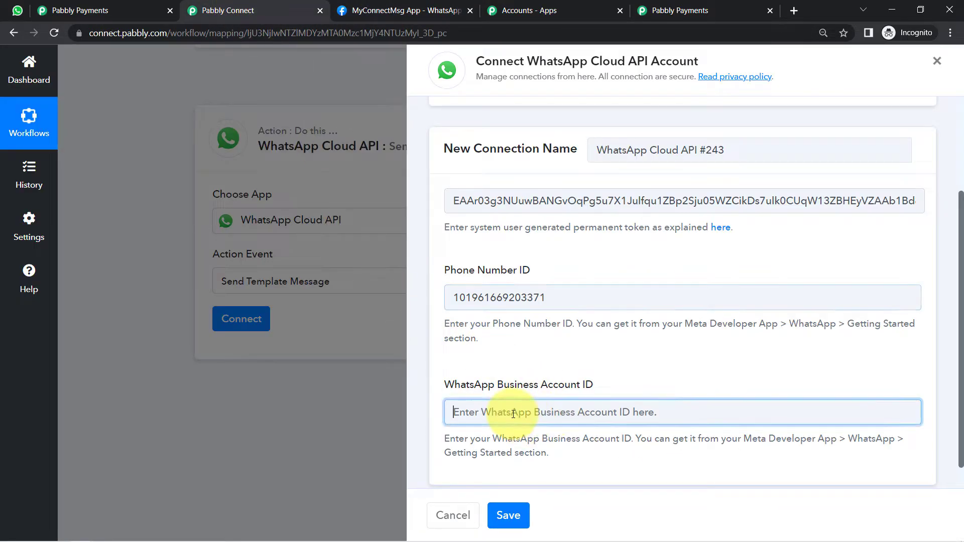
{"action": "key", "text": "ctrl+v"}
{"action": "left_click", "coordinate": [508, 515]}
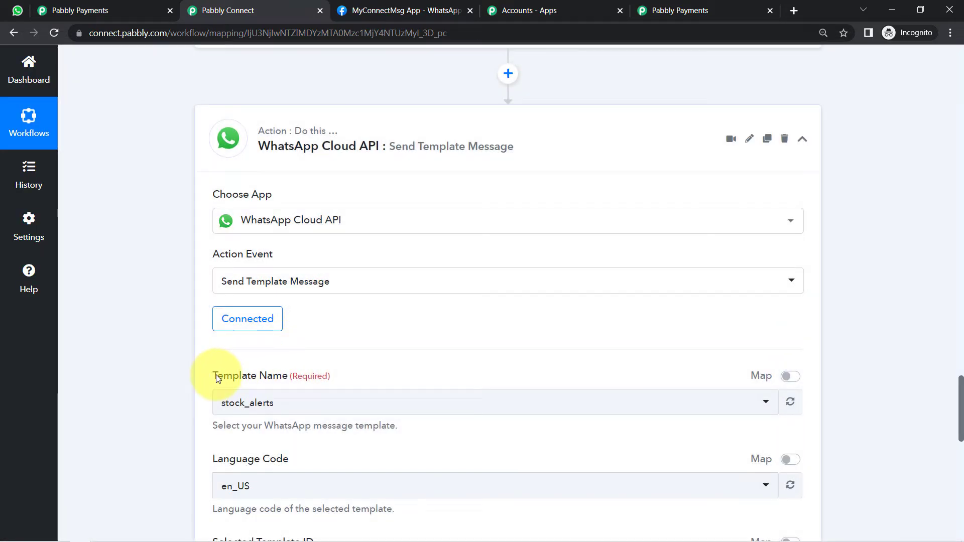
- Review the WhatsApp action's template fields and open the Template Name choices
{"action": "left_click_drag", "start_coordinate": [217, 376], "coordinate": [287, 378]}
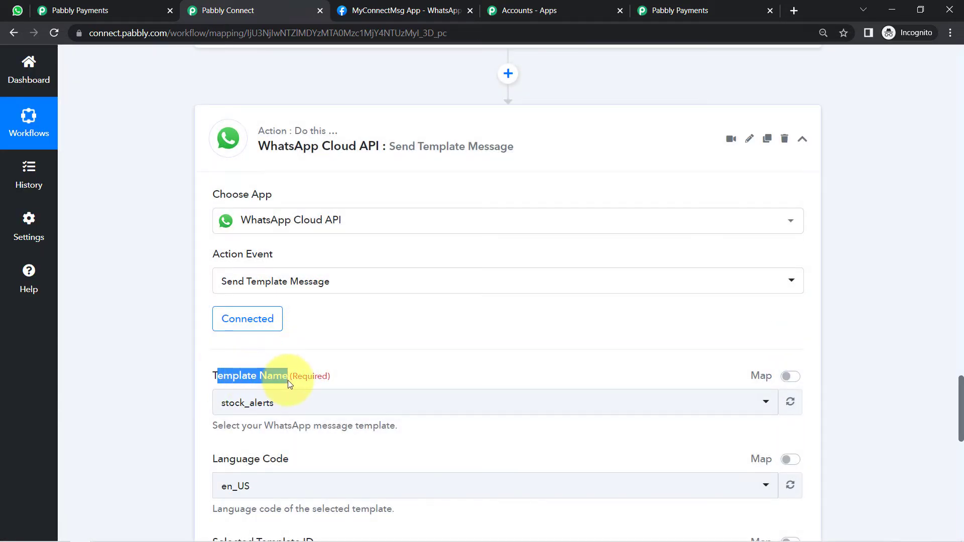
{"action": "scroll", "coordinate": [954, 397], "scroll_direction": "down", "scroll_amount": 5}
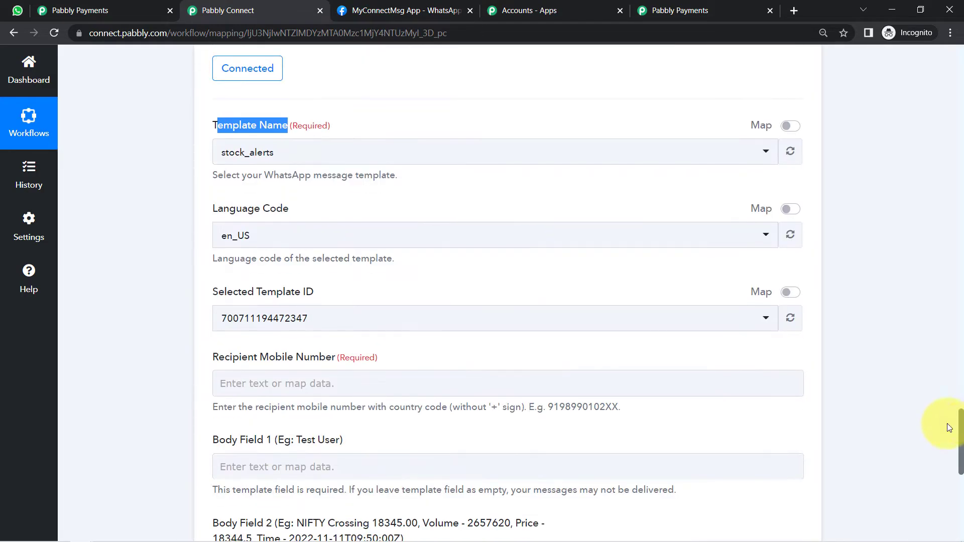
{"action": "left_click", "coordinate": [269, 157]}
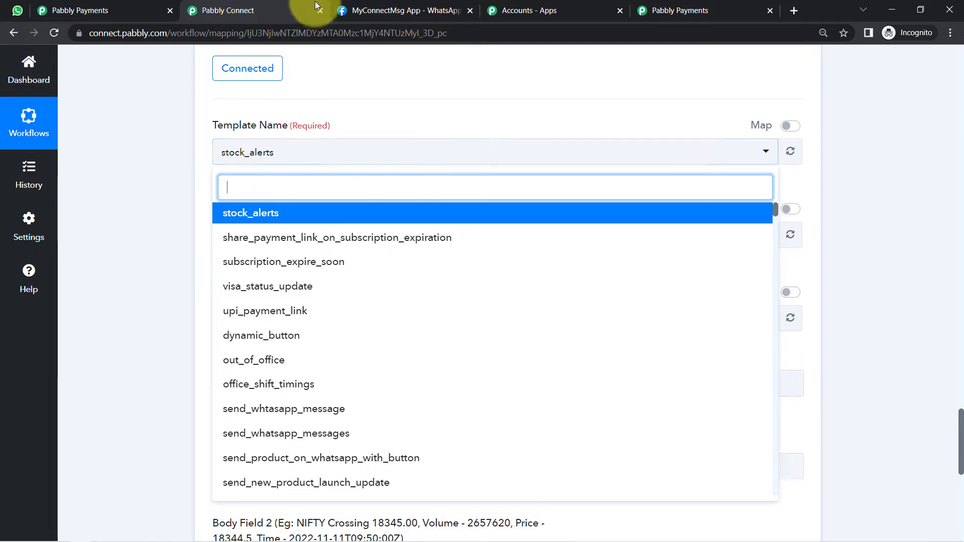
- Return to Meta's Getting started page and follow the link for creating your own message template under Step 2
{"action": "left_click", "coordinate": [397, 10]}
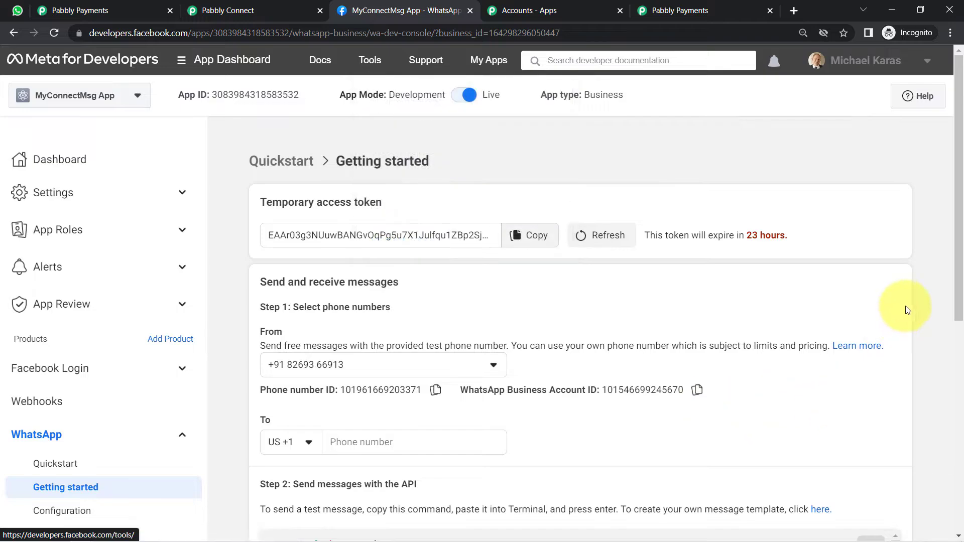
{"action": "scroll", "coordinate": [889, 291], "scroll_direction": "down", "scroll_amount": 2}
{"action": "left_click_drag", "start_coordinate": [310, 400], "coordinate": [417, 402]}
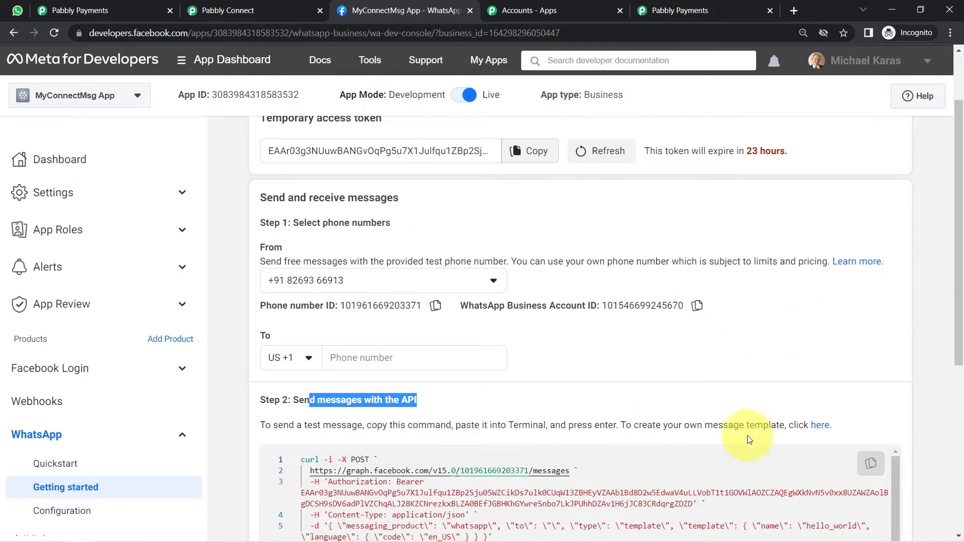
{"action": "left_click", "coordinate": [819, 425]}
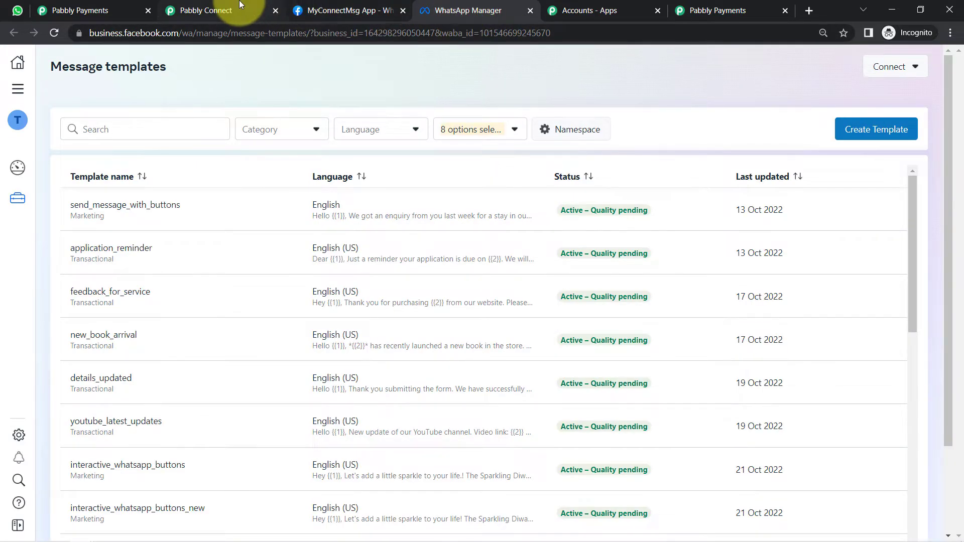
- Compare the template names offered in Pabbly Connect with the message templates in WhatsApp Manager, loading more of the latter
{"action": "left_click", "coordinate": [239, 5]}
{"action": "left_click", "coordinate": [442, 10]}
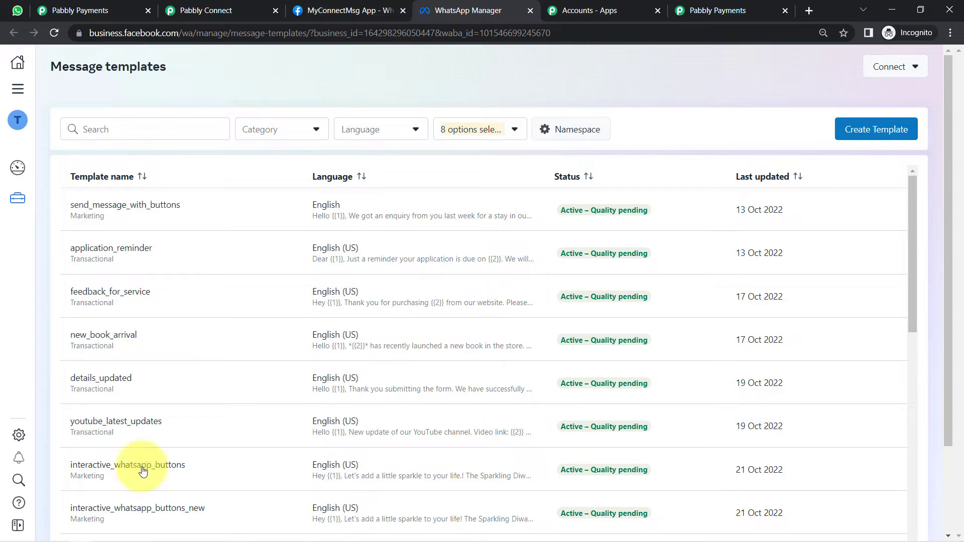
{"action": "left_click", "coordinate": [204, 10]}
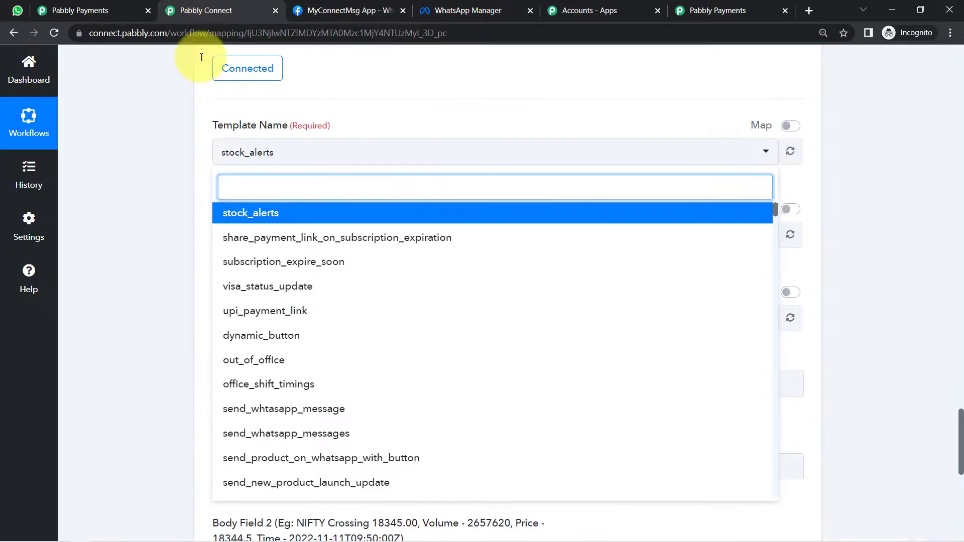
{"action": "left_click", "coordinate": [484, 13]}
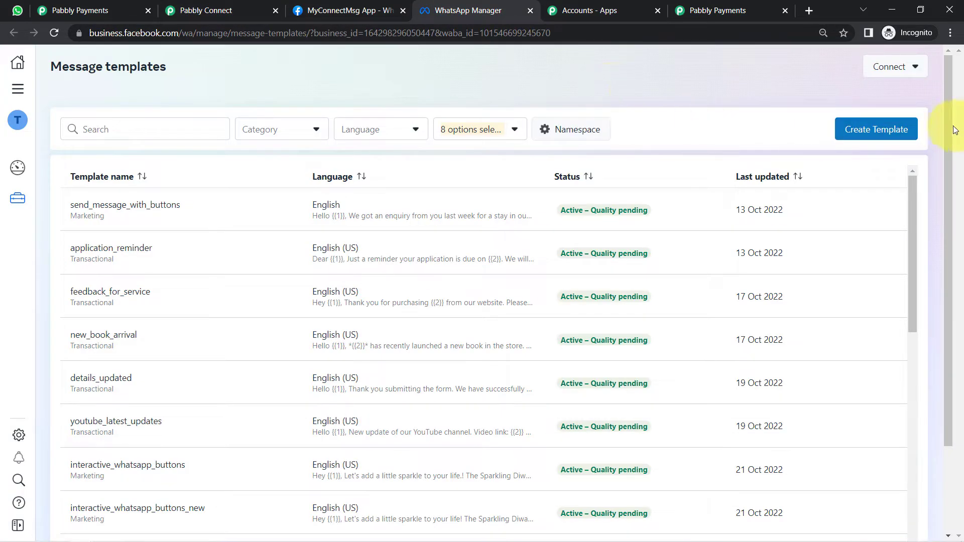
{"action": "left_click_drag", "start_coordinate": [954, 129], "coordinate": [951, 242]}
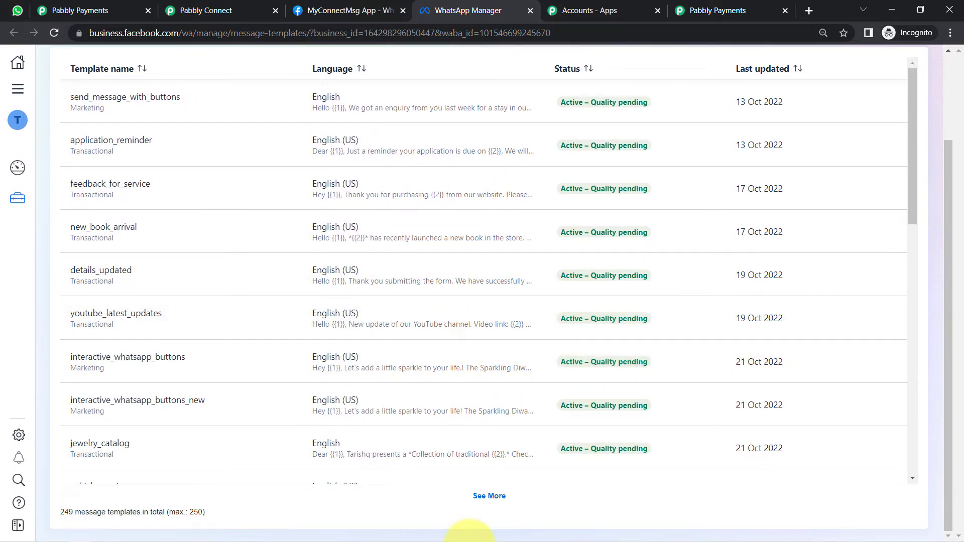
{"action": "left_click", "coordinate": [490, 497]}
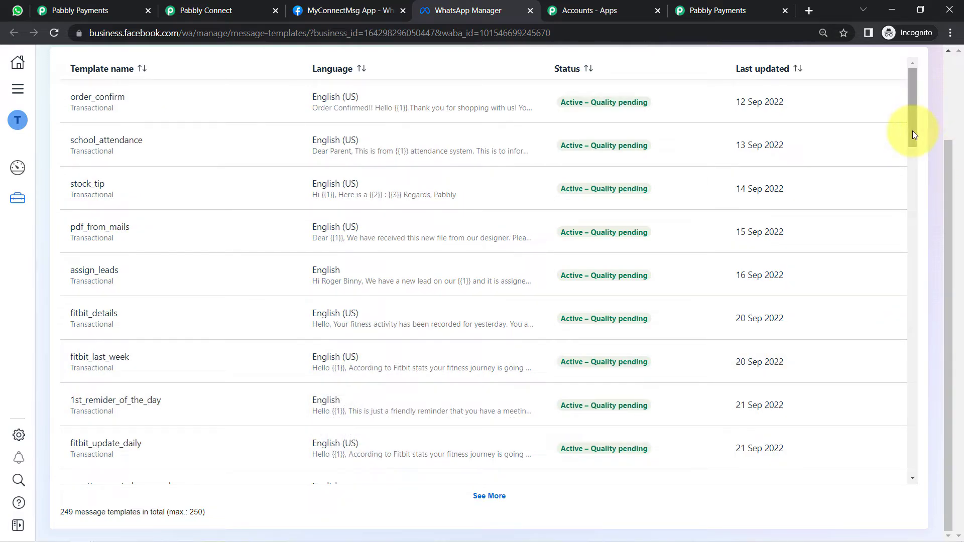
- Search the message templates for "subs" and open share_payment_link_on_subscription_expiration
{"action": "left_click_drag", "start_coordinate": [950, 206], "coordinate": [944, 113]}
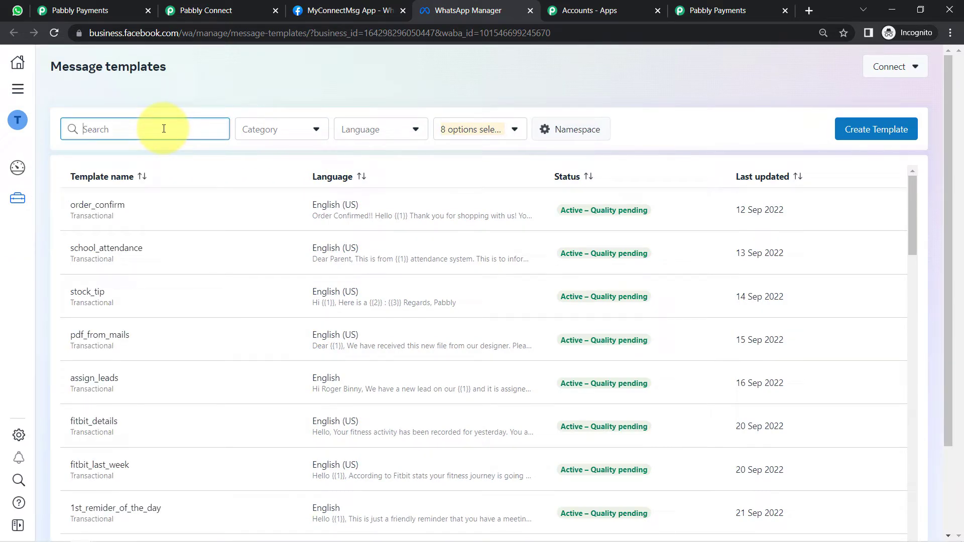
{"action": "type", "text": "subs"}
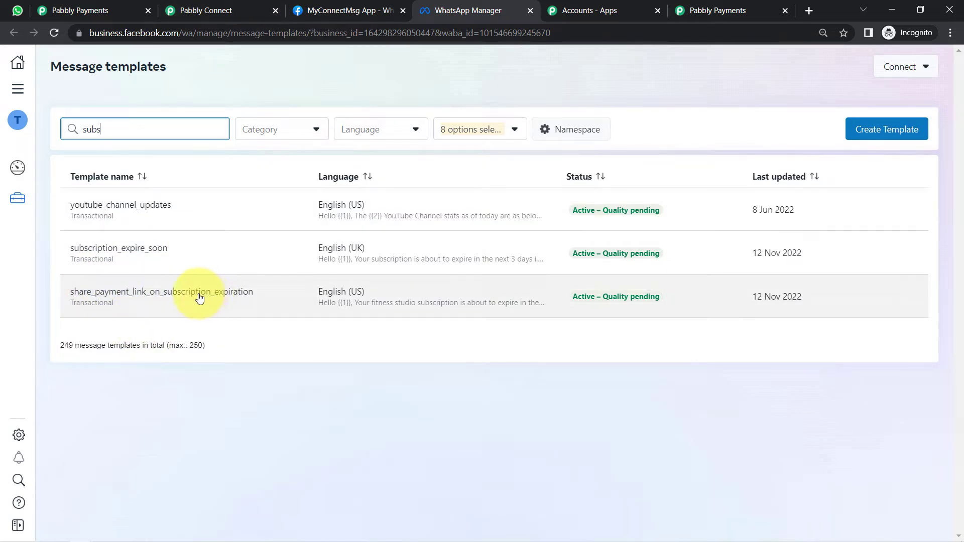
{"action": "left_click", "coordinate": [220, 298]}
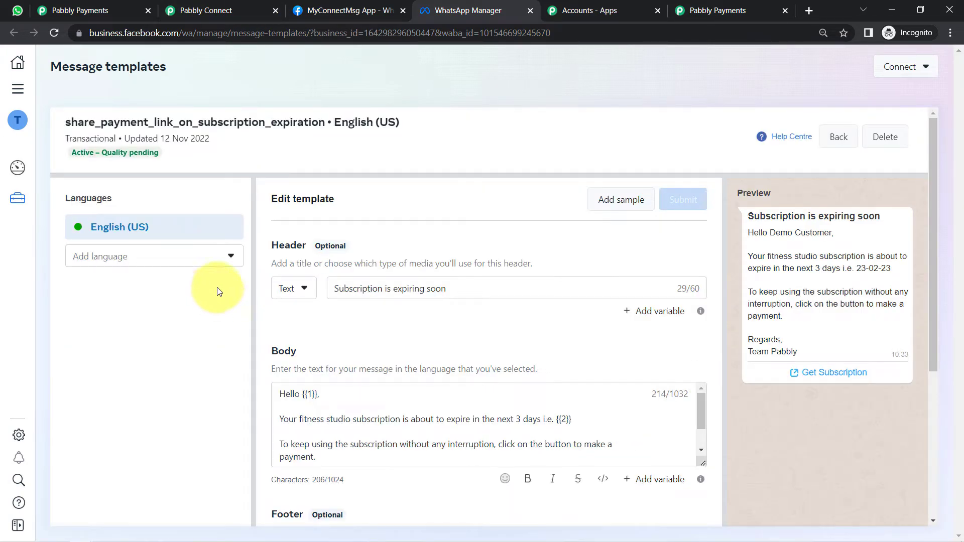
- Examine the opened template's name, language and Header section
{"action": "left_click_drag", "start_coordinate": [100, 122], "coordinate": [266, 122]}
{"action": "left_click_drag", "start_coordinate": [335, 123], "coordinate": [399, 123]}
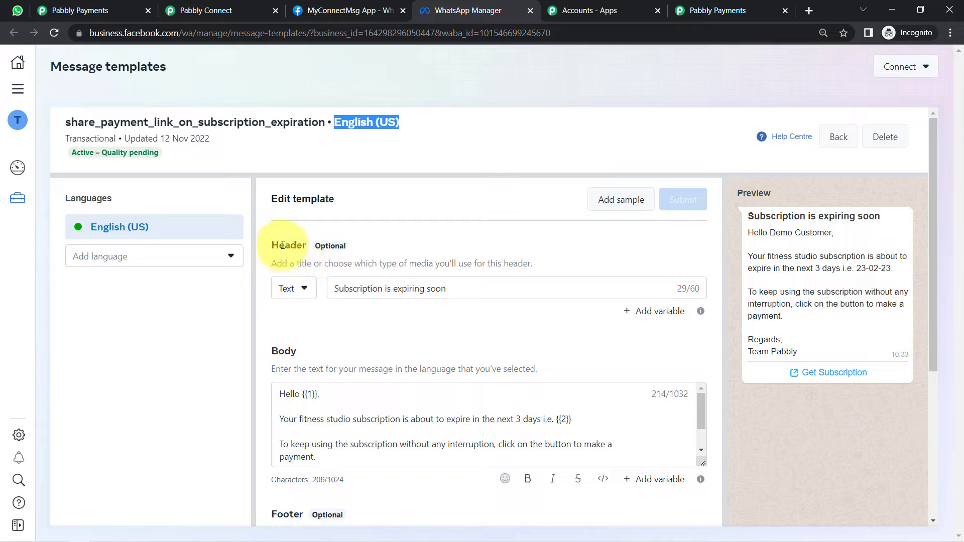
{"action": "left_click_drag", "start_coordinate": [279, 245], "coordinate": [303, 245]}
- Switch the template's header type to Media to view its options and restore it to Text
{"action": "left_click", "coordinate": [286, 292]}
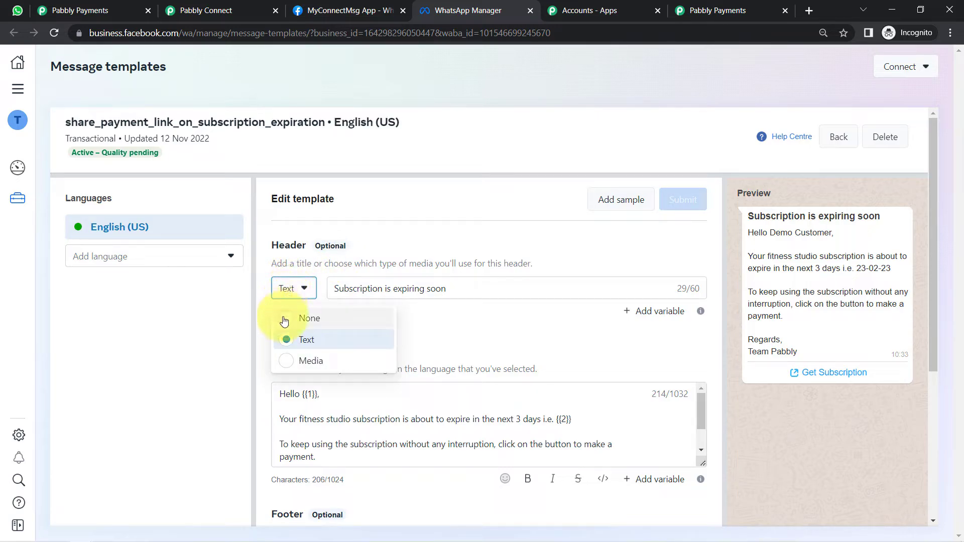
{"action": "left_click", "coordinate": [293, 362]}
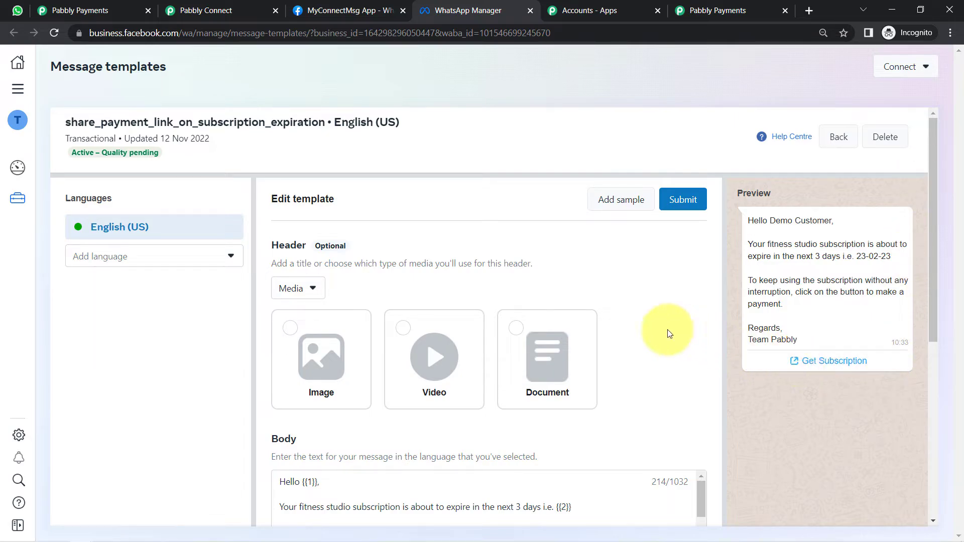
{"action": "left_click", "coordinate": [294, 289]}
{"action": "left_click", "coordinate": [305, 341]}
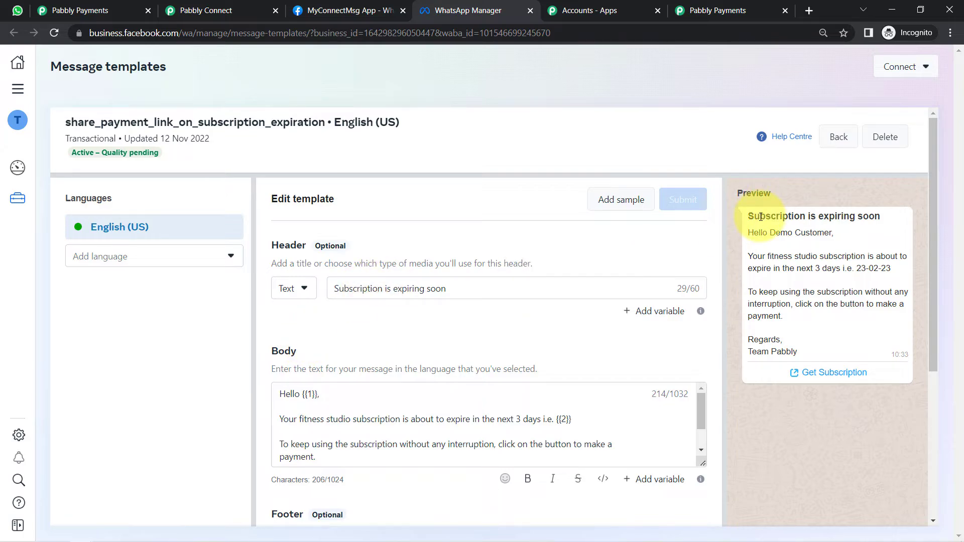
- Review the header in the message preview and the template's body text, enlarging the body box to show the whole message
{"action": "left_click_drag", "start_coordinate": [761, 217], "coordinate": [877, 217]}
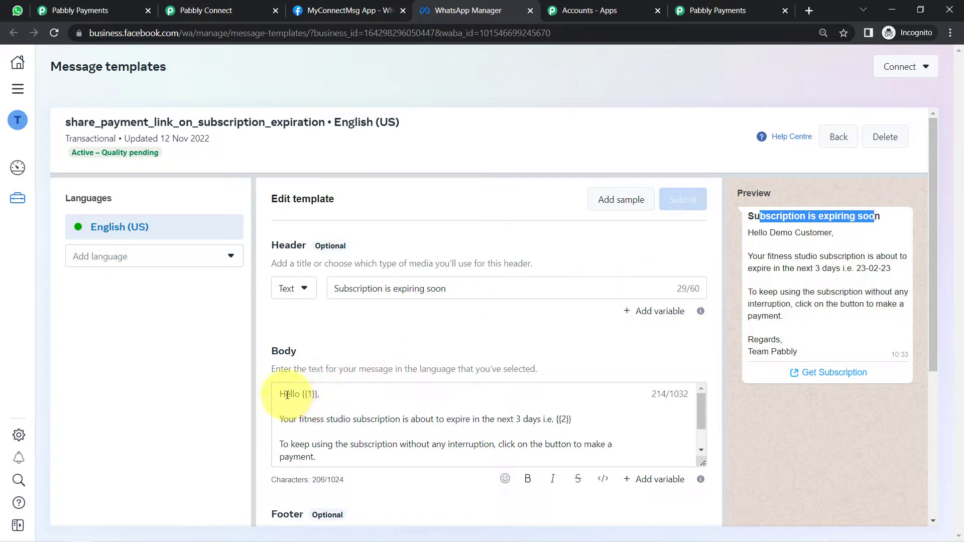
{"action": "left_click_drag", "start_coordinate": [285, 394], "coordinate": [354, 457]}
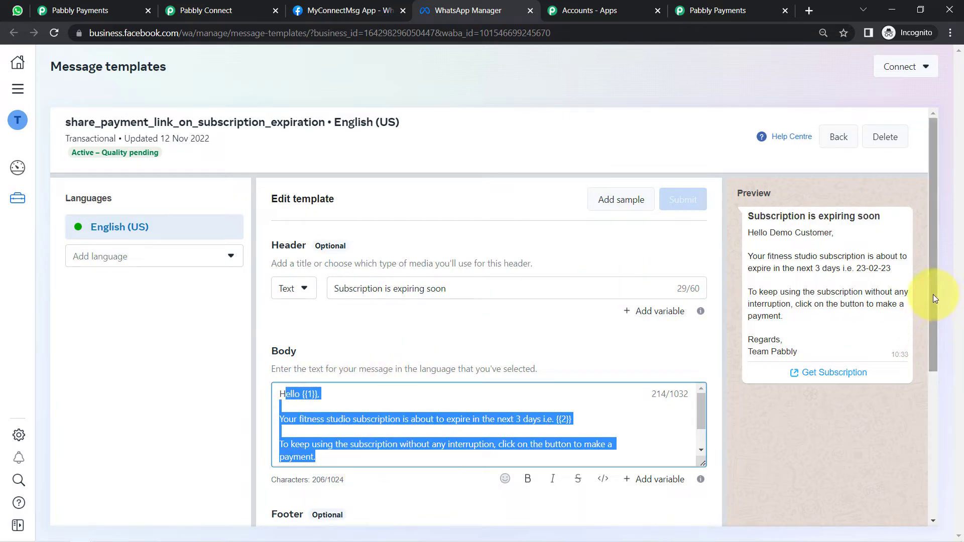
{"action": "left_click_drag", "start_coordinate": [933, 295], "coordinate": [873, 362]}
{"action": "left_click", "coordinate": [440, 316]}
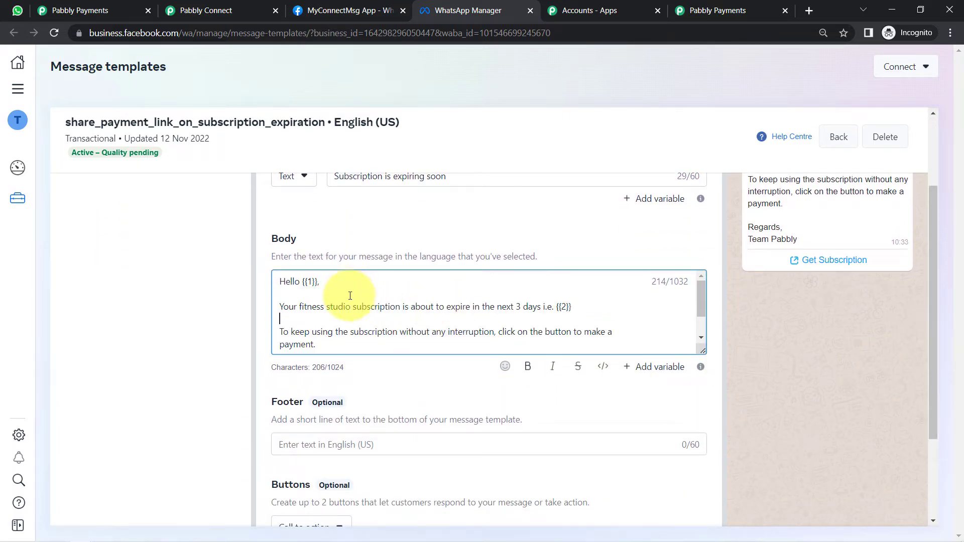
{"action": "left_click_drag", "start_coordinate": [281, 281], "coordinate": [551, 308]}
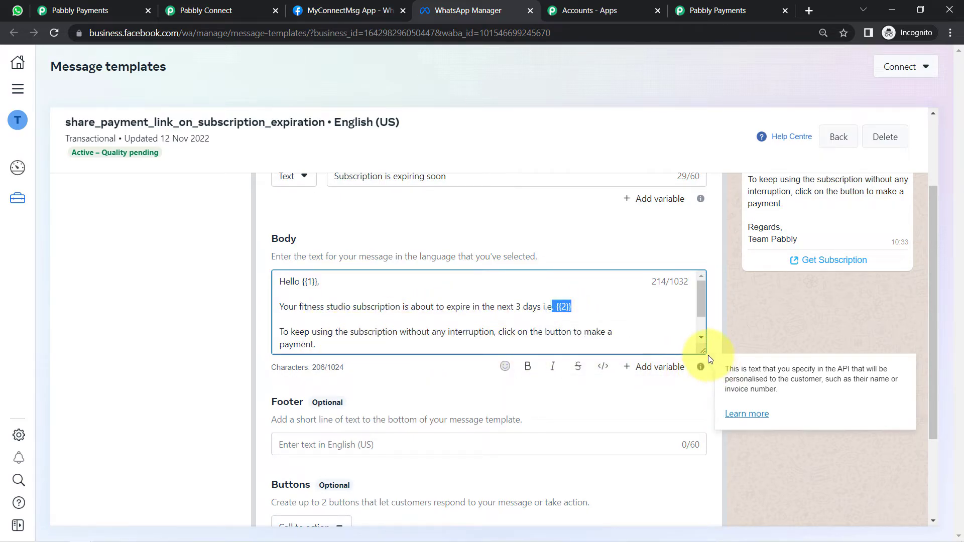
{"action": "left_click_drag", "start_coordinate": [703, 351], "coordinate": [704, 402]}
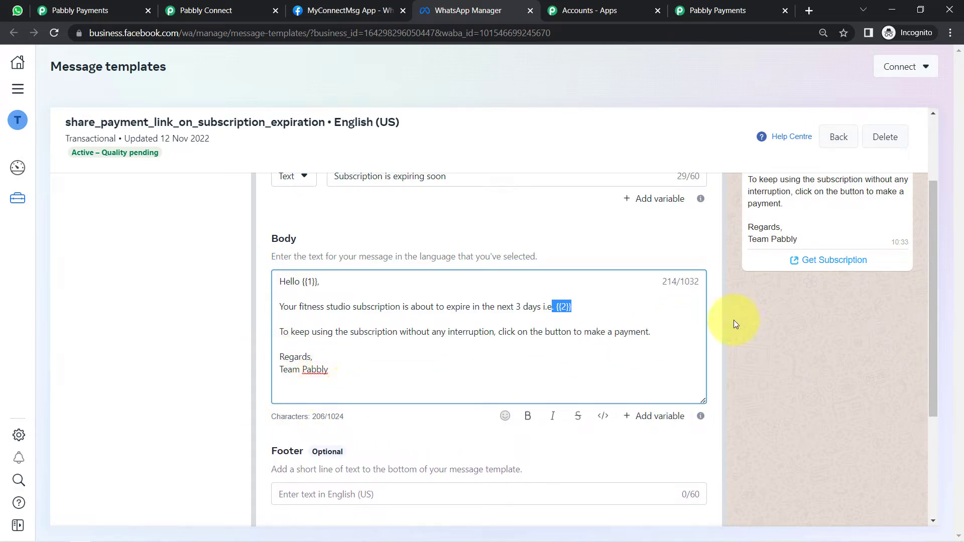
- Examine the variables {{1}} and {{2}} and the fixed text around them in the template body
{"action": "left_click_drag", "start_coordinate": [302, 282], "coordinate": [324, 284]}
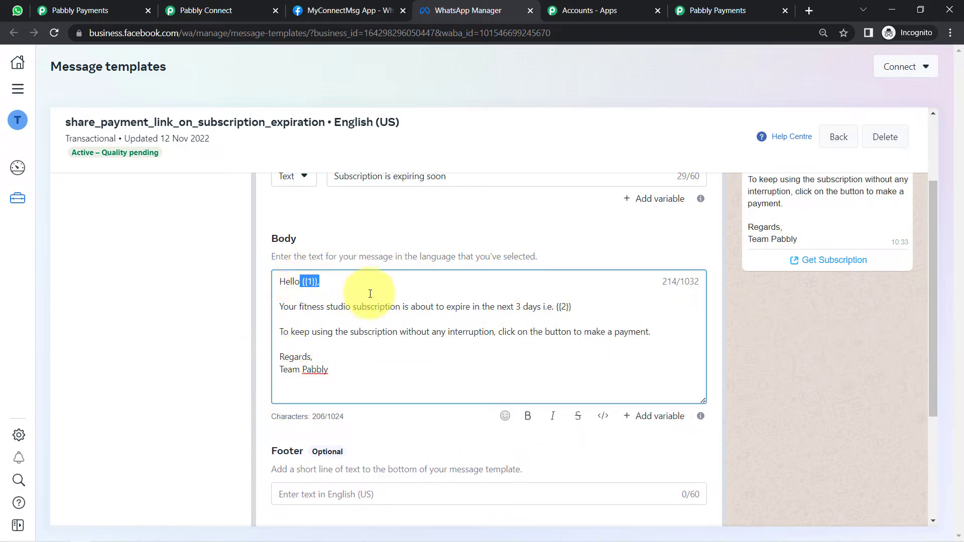
{"action": "left_click_drag", "start_coordinate": [581, 309], "coordinate": [514, 315]}
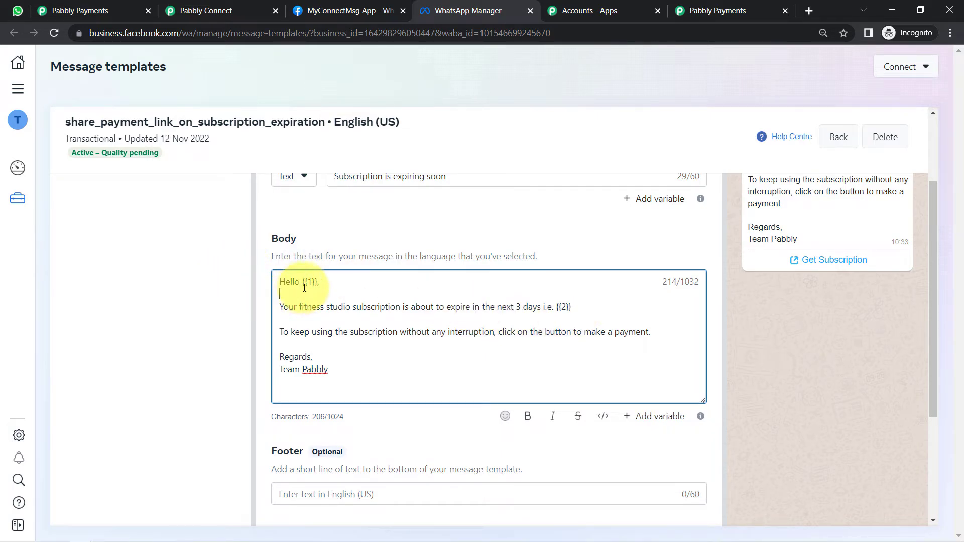
{"action": "double_click", "coordinate": [563, 307]}
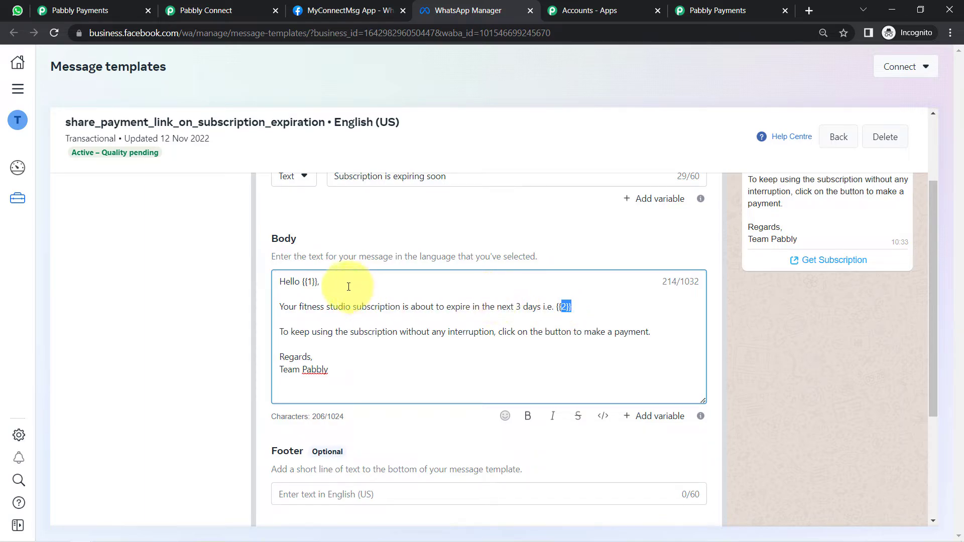
{"action": "left_click_drag", "start_coordinate": [321, 282], "coordinate": [294, 281]}
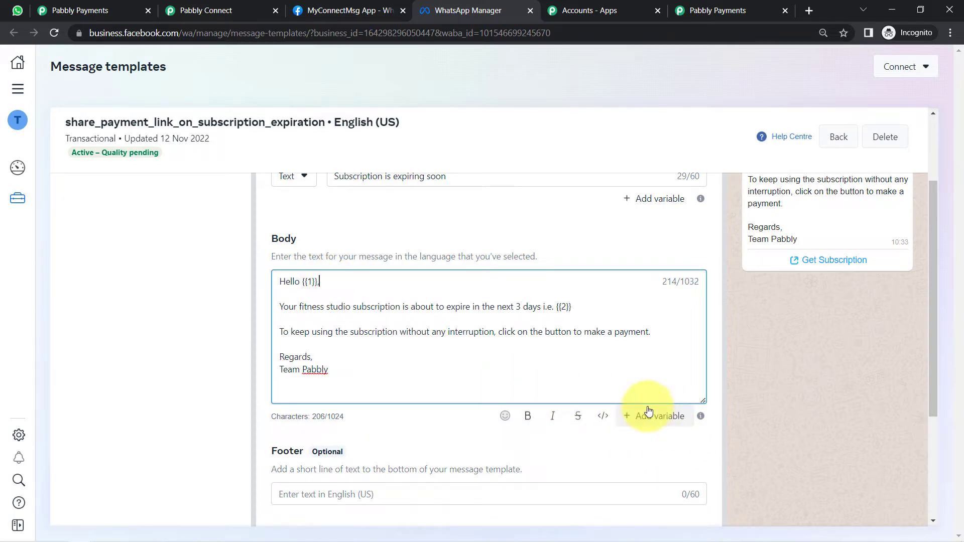
{"action": "left_click_drag", "start_coordinate": [305, 281], "coordinate": [336, 375]}
{"action": "left_click", "coordinate": [276, 305]}
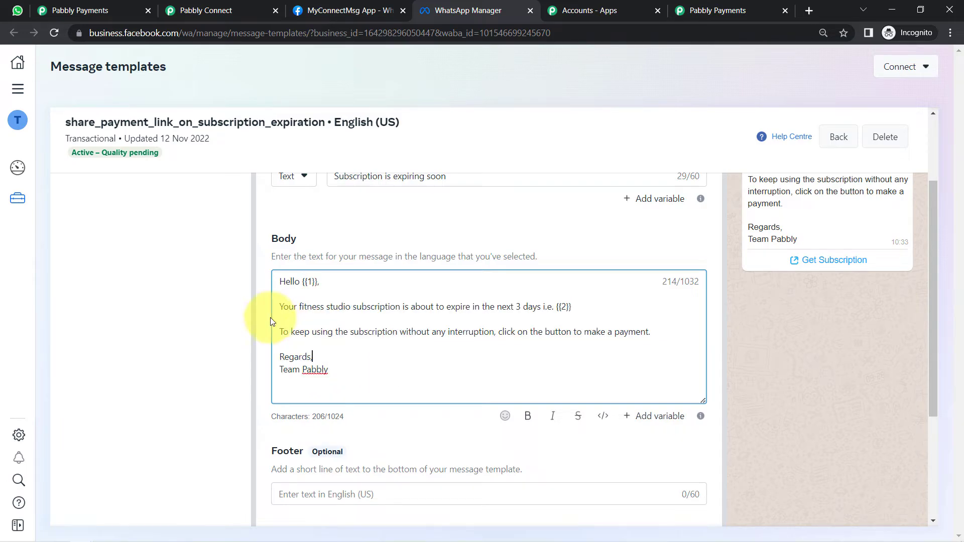
{"action": "double_click", "coordinate": [301, 280]}
{"action": "left_click", "coordinate": [597, 307]}
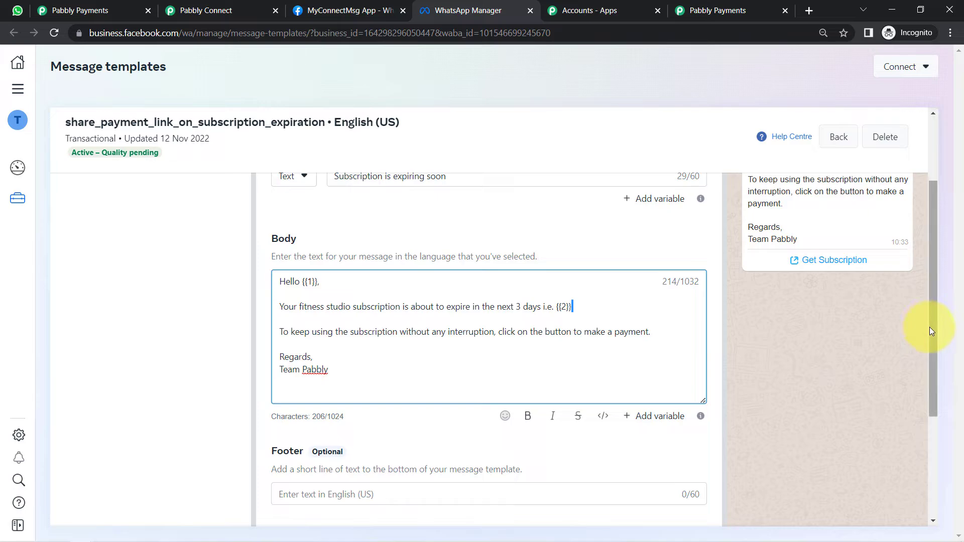
- Examine the template's Footer and Buttons sections, including the call-to-action options and the website URL
{"action": "left_click_drag", "start_coordinate": [929, 327], "coordinate": [936, 436]}
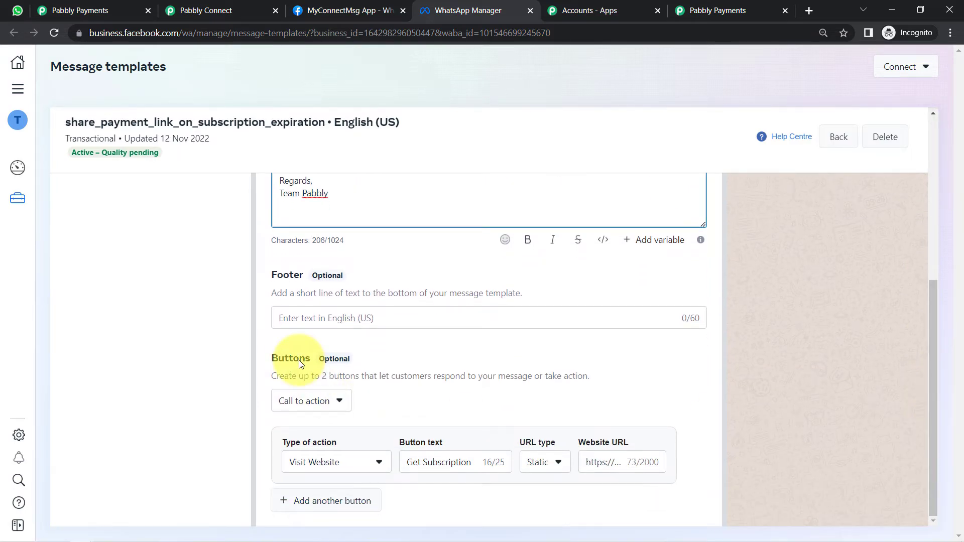
{"action": "double_click", "coordinate": [328, 275]}
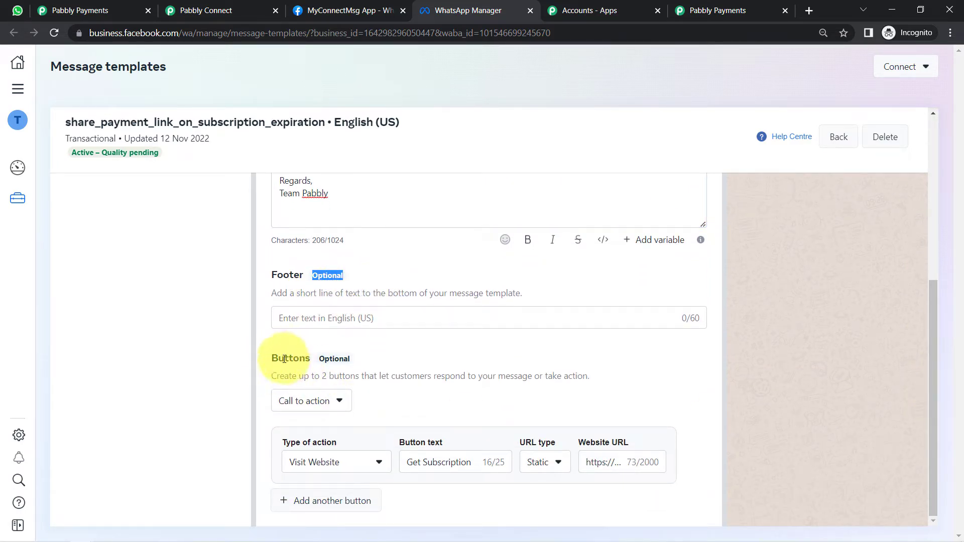
{"action": "left_click", "coordinate": [291, 401]}
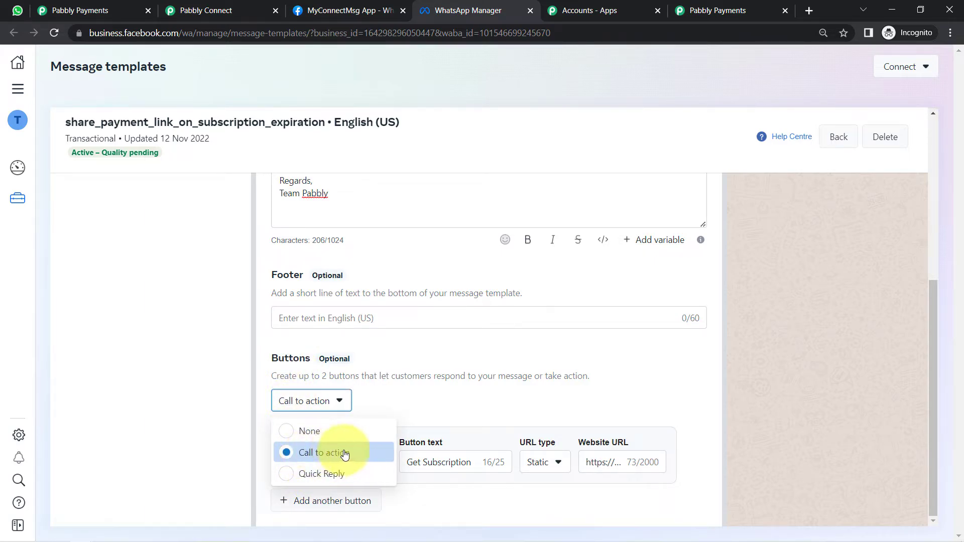
{"action": "left_click", "coordinate": [241, 469]}
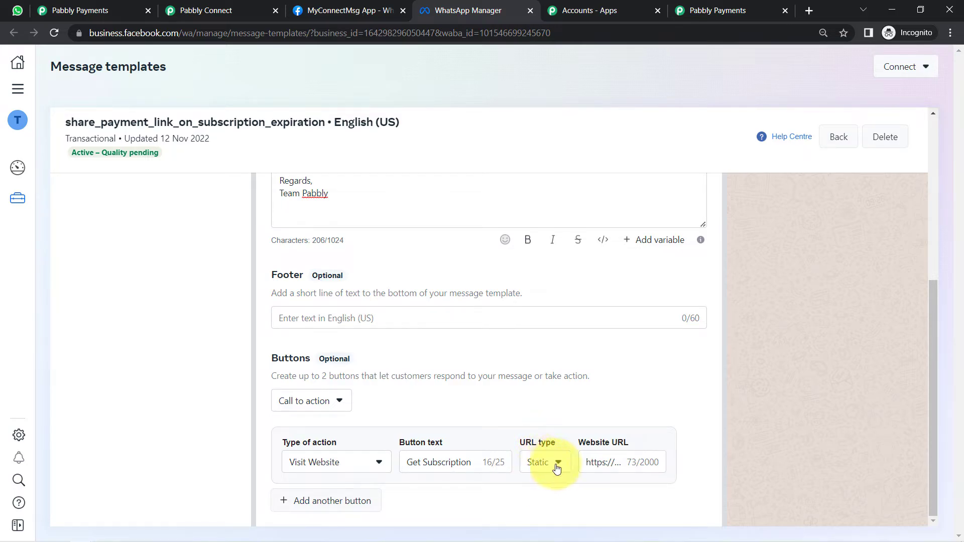
{"action": "left_click", "coordinate": [606, 463]}
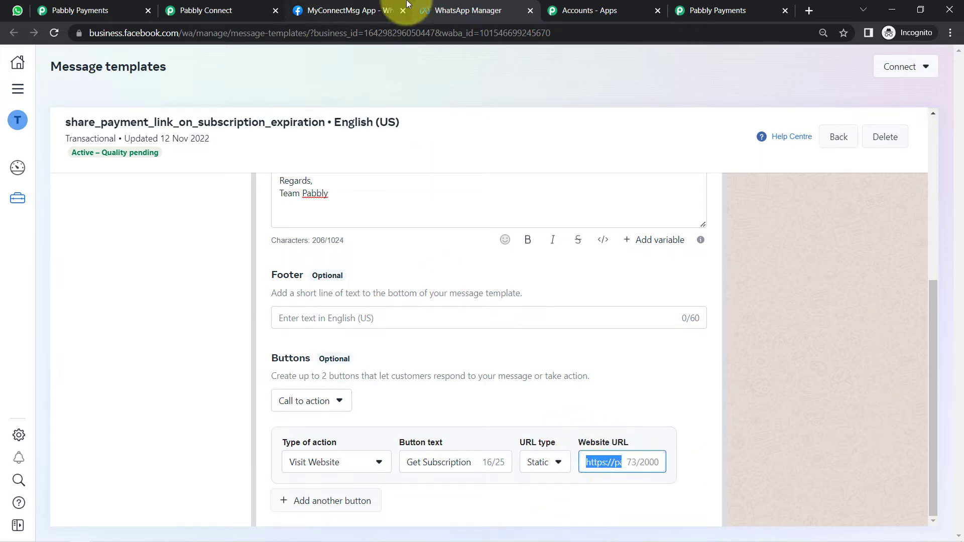
- In Pabbly Subscription Billing, copy the checkout link of the Fitness Academy for Gym Lovers Basic Plan
{"action": "left_click", "coordinate": [84, 10]}
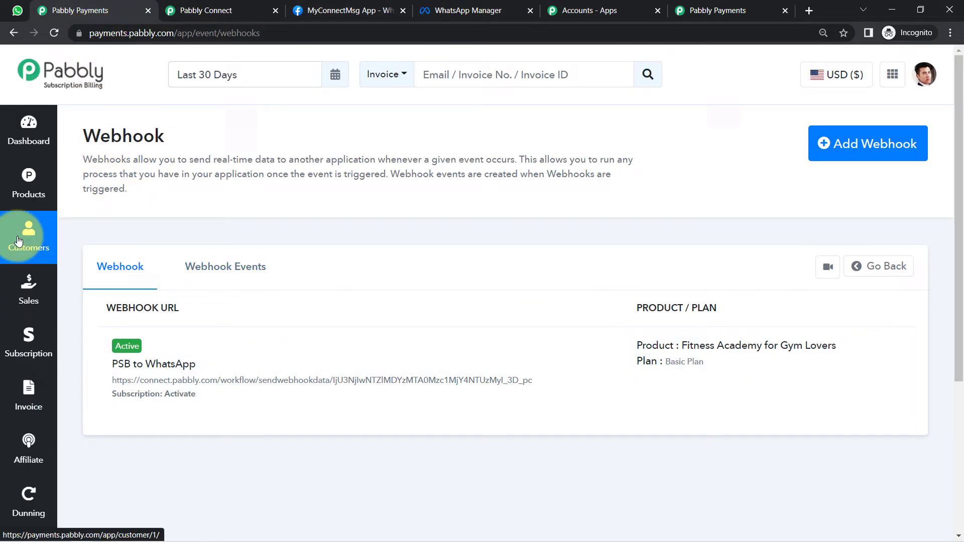
{"action": "left_click", "coordinate": [25, 190]}
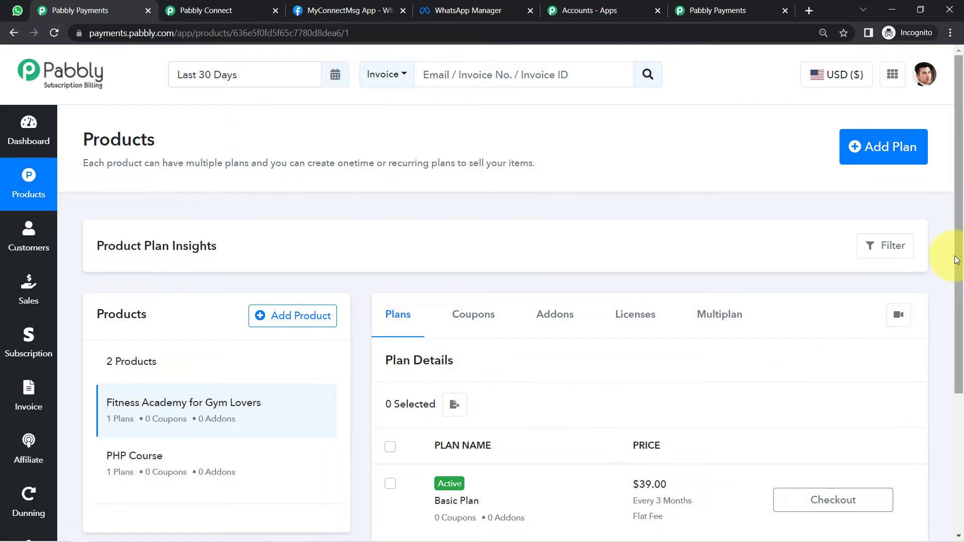
{"action": "left_click_drag", "start_coordinate": [958, 258], "coordinate": [958, 353]}
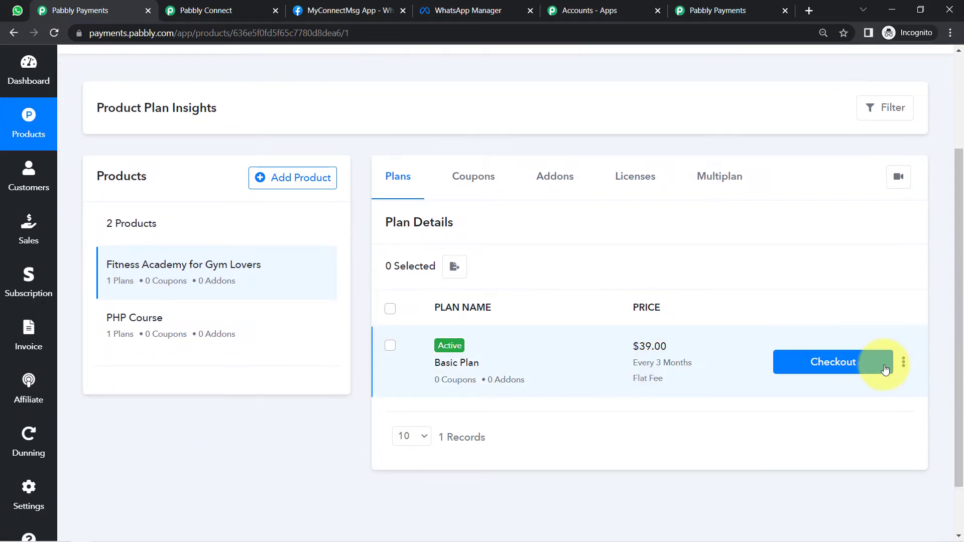
{"action": "left_click", "coordinate": [903, 362]}
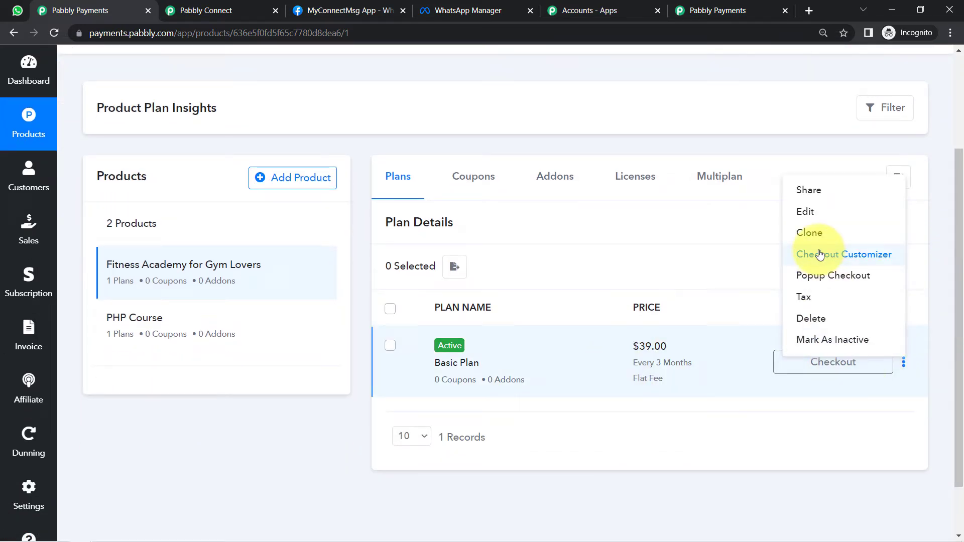
{"action": "left_click", "coordinate": [803, 190]}
{"action": "left_click", "coordinate": [607, 170]}
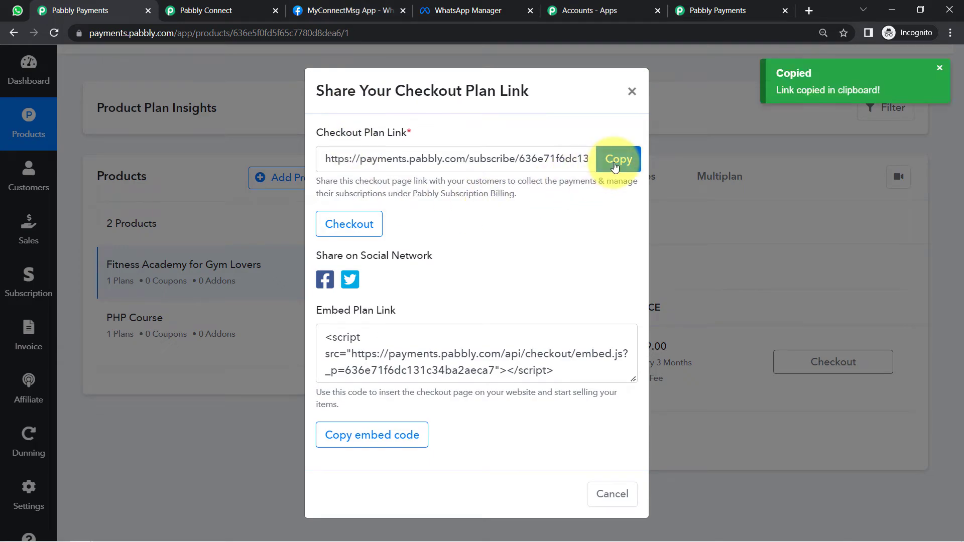
- Open the copied Basic Plan checkout link in a new browser tab and inspect the checkout page and its URL
{"action": "left_click", "coordinate": [809, 11]}
{"action": "key", "text": "ctrl+v"}
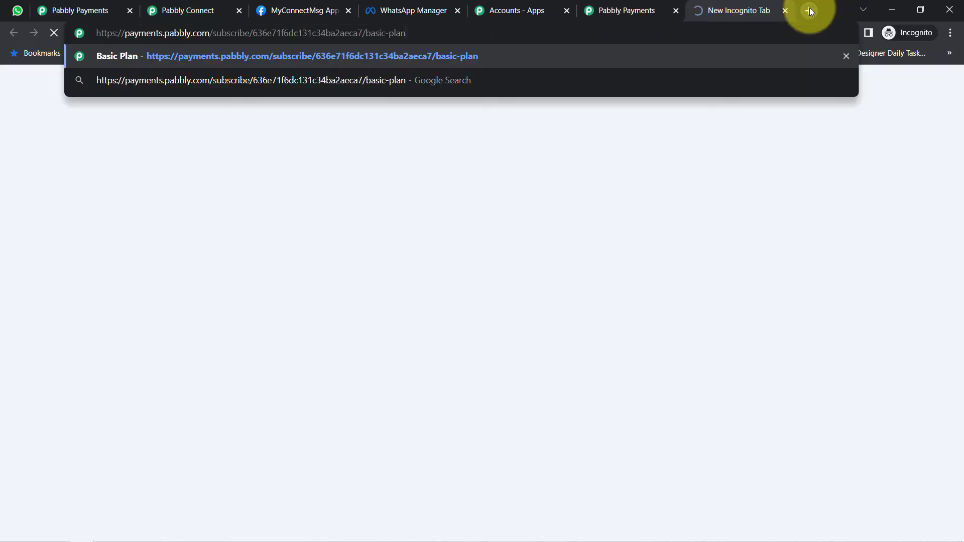
{"action": "key", "text": "Return"}
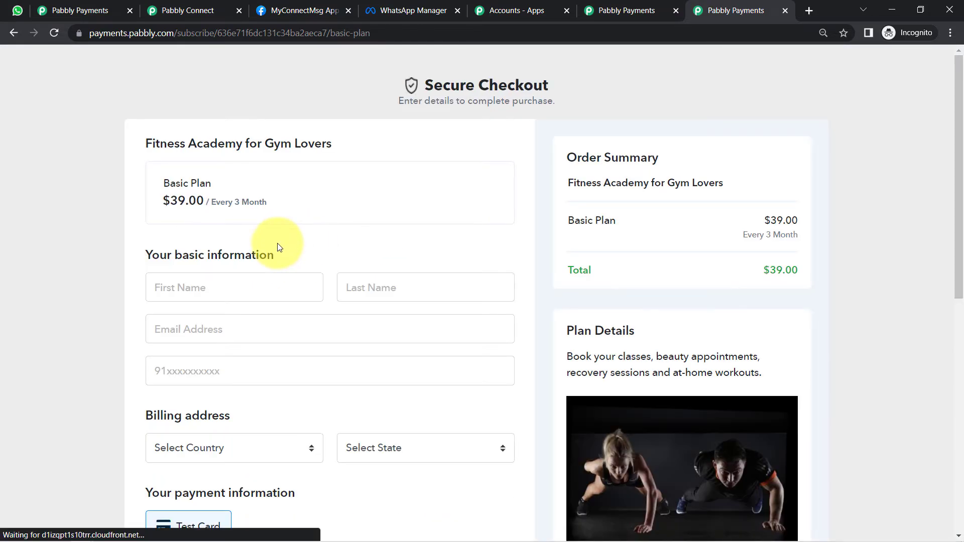
{"action": "left_click_drag", "start_coordinate": [169, 37], "coordinate": [331, 89]}
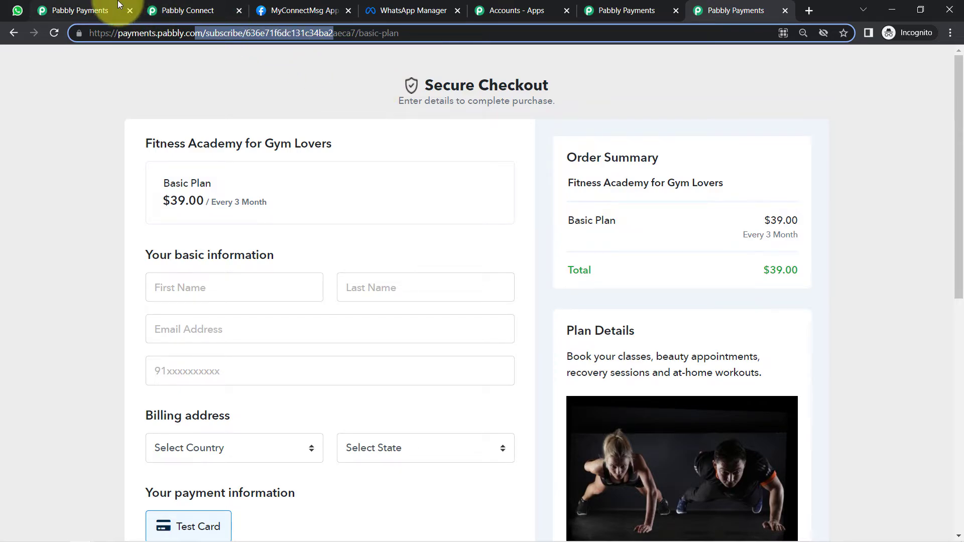
- Return to the template in WhatsApp Manager and review the complete message preview with its Get Subscription button
{"action": "left_click", "coordinate": [416, 10]}
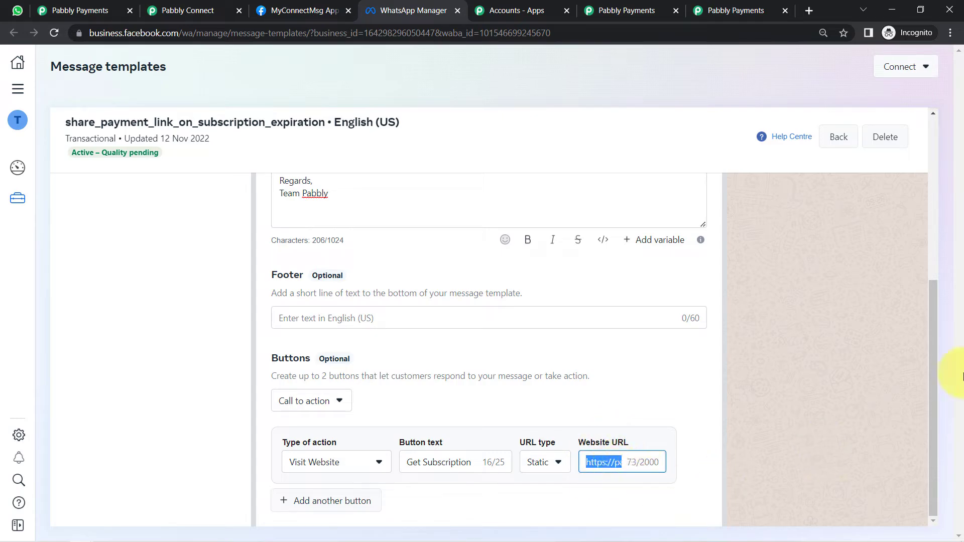
{"action": "left_click_drag", "start_coordinate": [932, 361], "coordinate": [925, 260]}
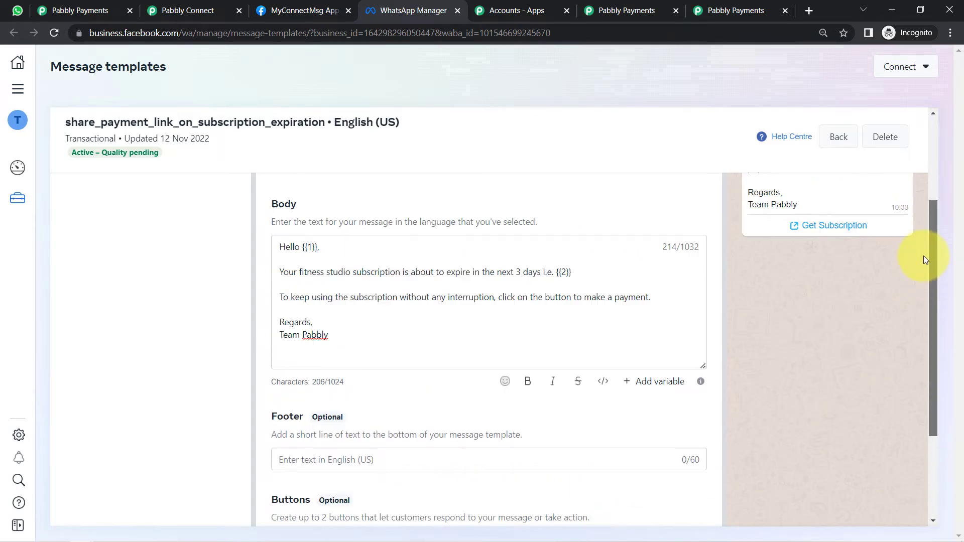
{"action": "scroll", "coordinate": [923, 255], "scroll_direction": "up", "scroll_amount": 3}
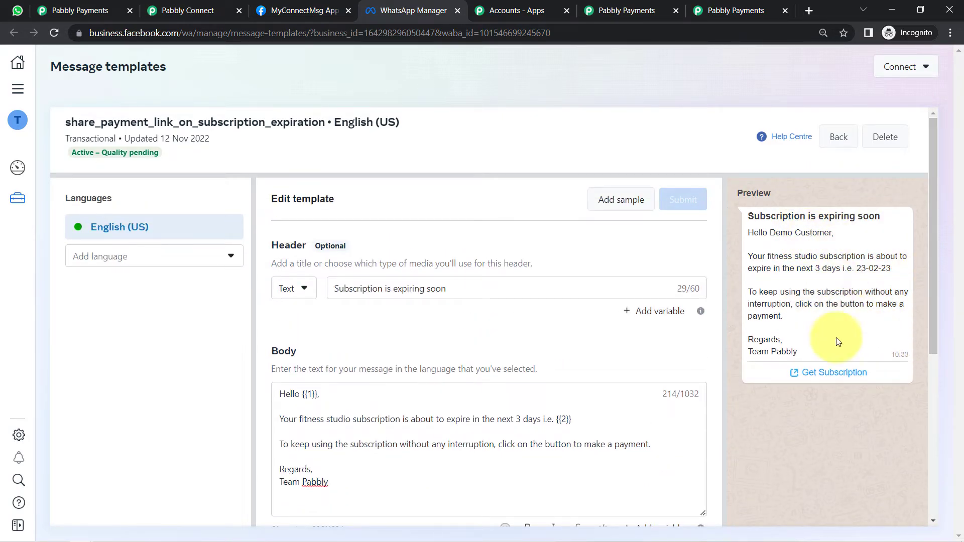
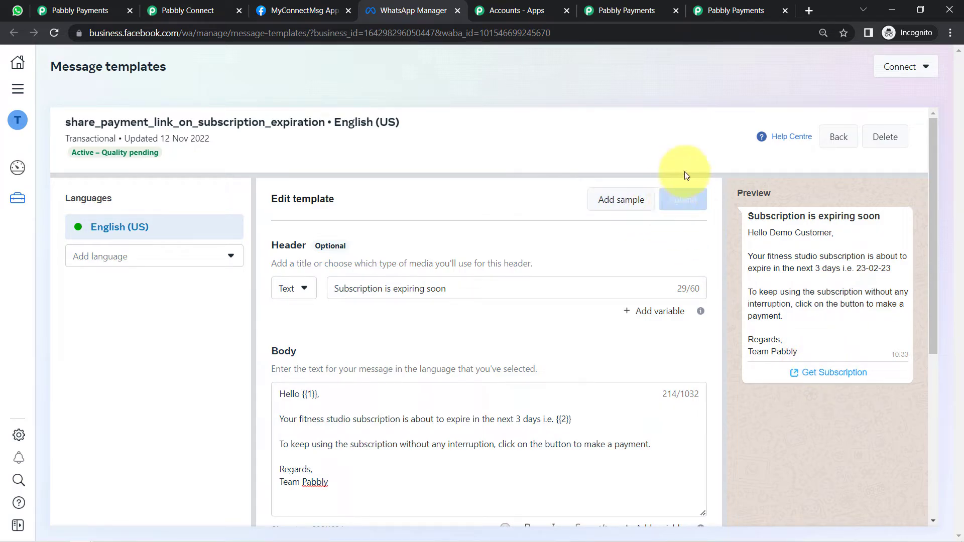
- Examine the template's sample content for both body variables and the button link, and close the sample dialog with Done
{"action": "left_click", "coordinate": [620, 200]}
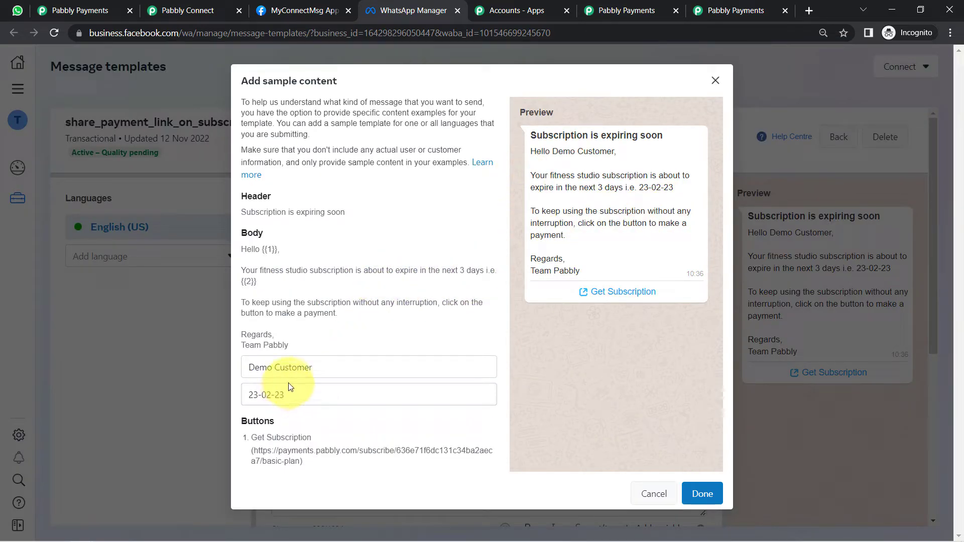
{"action": "left_click_drag", "start_coordinate": [299, 368], "coordinate": [216, 400]}
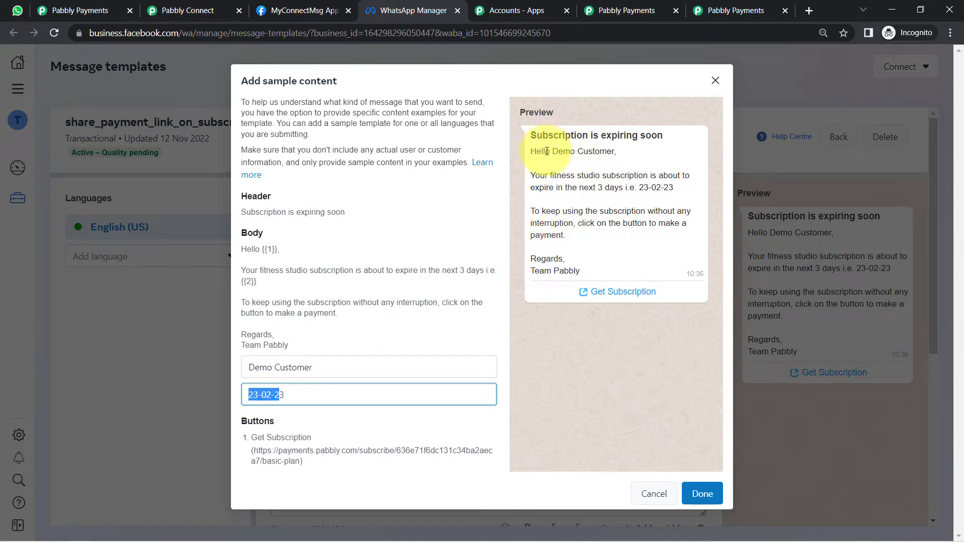
{"action": "left_click_drag", "start_coordinate": [550, 151], "coordinate": [607, 151]}
{"action": "left_click_drag", "start_coordinate": [631, 187], "coordinate": [683, 190]}
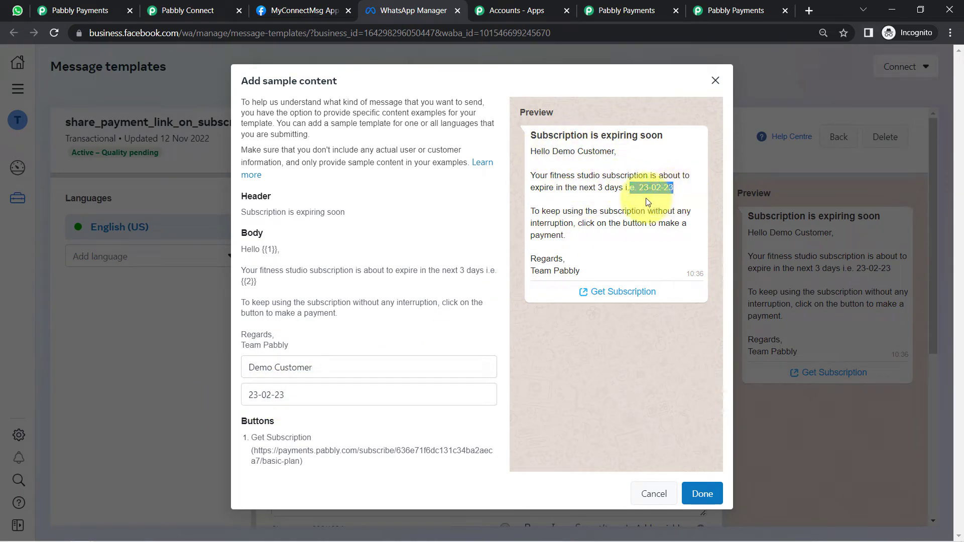
{"action": "left_click", "coordinate": [647, 201]}
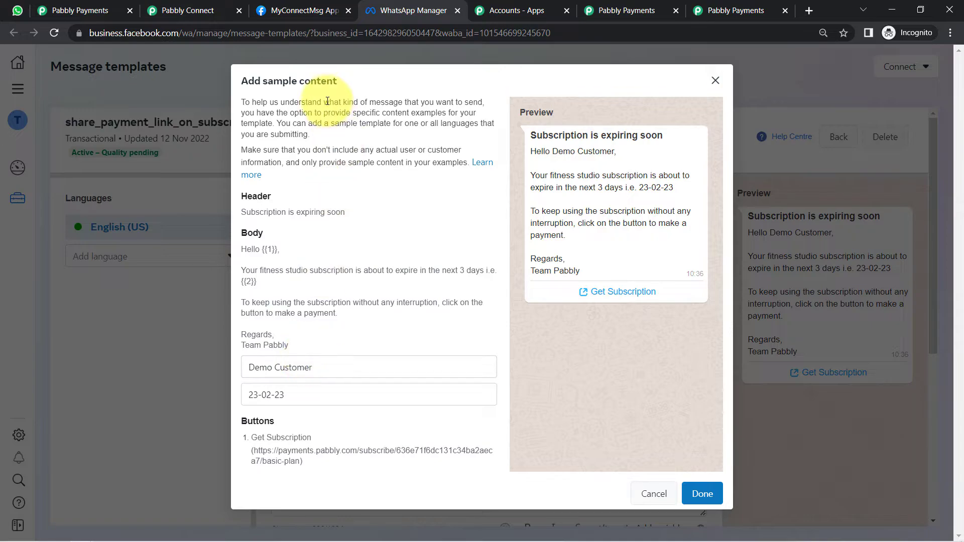
{"action": "left_click_drag", "start_coordinate": [274, 82], "coordinate": [328, 86]}
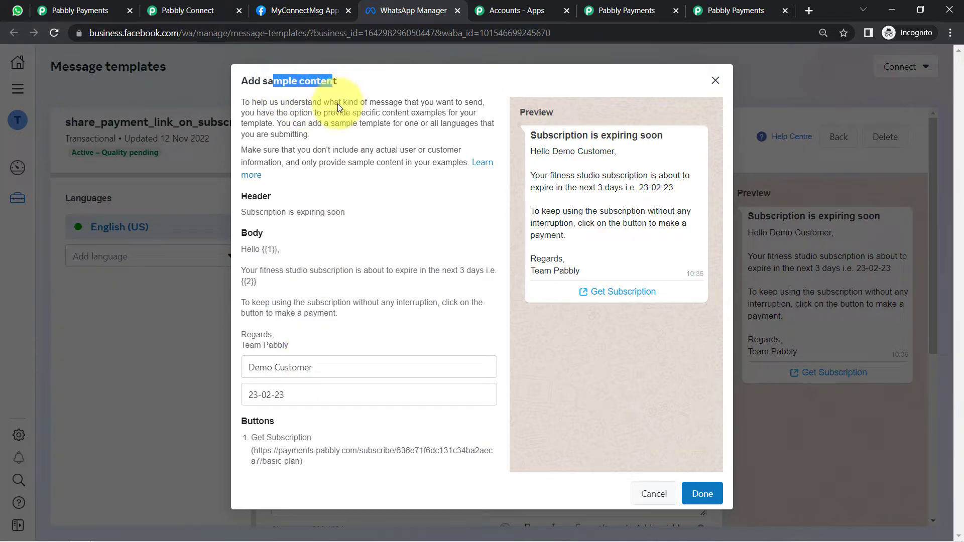
{"action": "left_click_drag", "start_coordinate": [275, 422], "coordinate": [277, 461]}
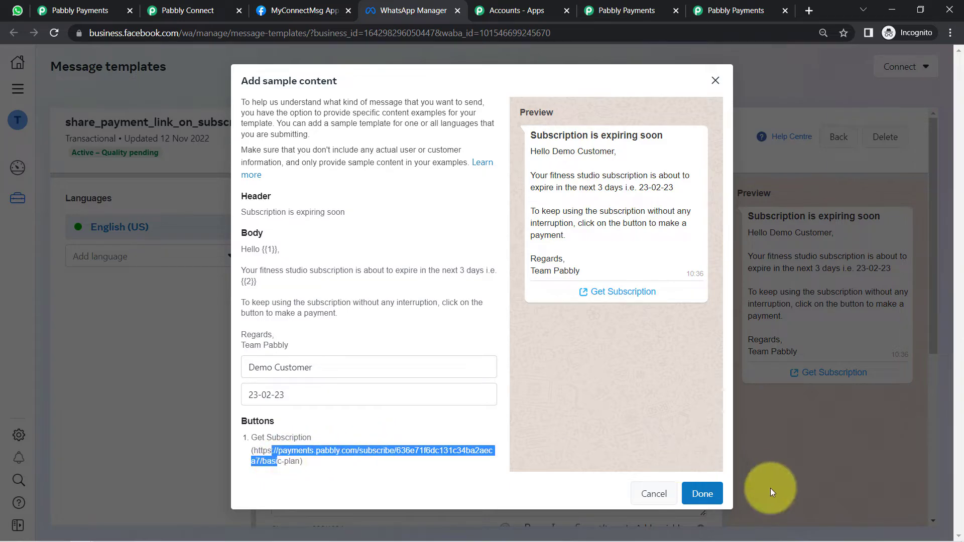
{"action": "left_click", "coordinate": [703, 495]}
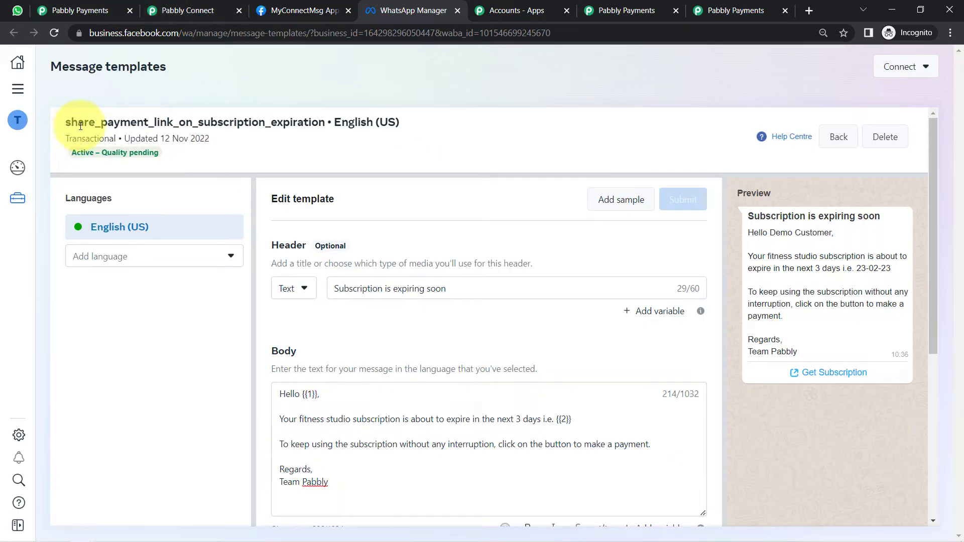
- Copy the template's name and choose share_payment_link_on_subscription_expiration as the Template Name in the Pabbly Connect WhatsApp action
{"action": "left_click_drag", "start_coordinate": [65, 125], "coordinate": [322, 127]}
{"action": "key", "text": "ctrl+c"}
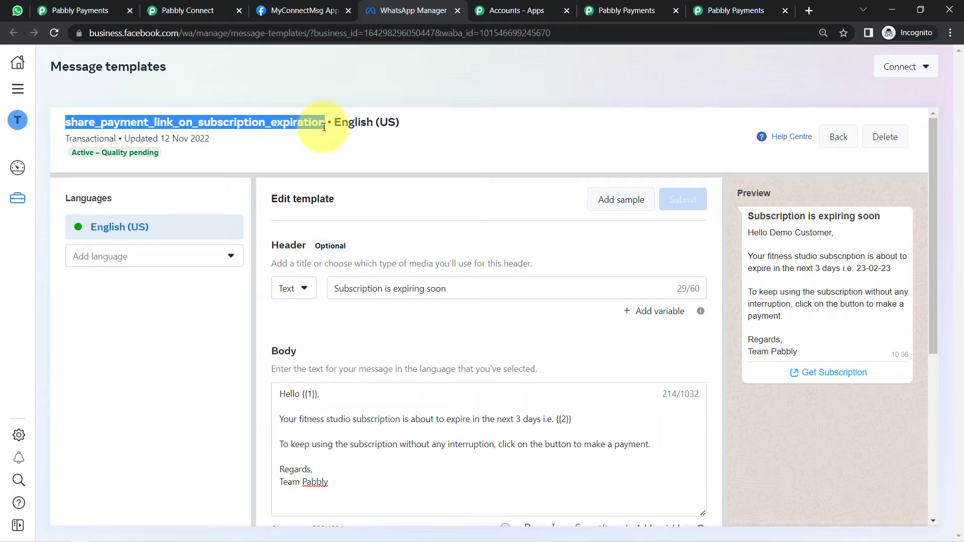
{"action": "left_click", "coordinate": [188, 10]}
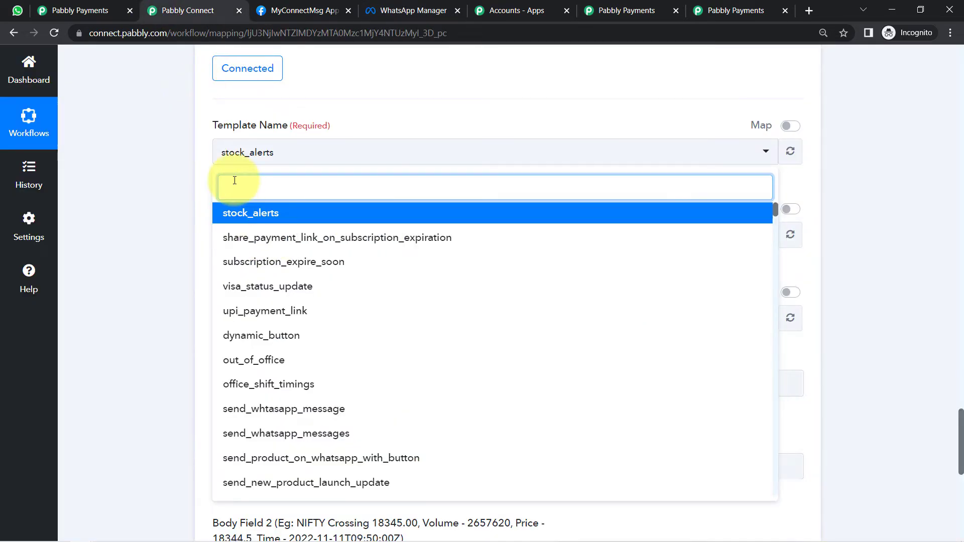
{"action": "key", "text": "ctrl+v"}
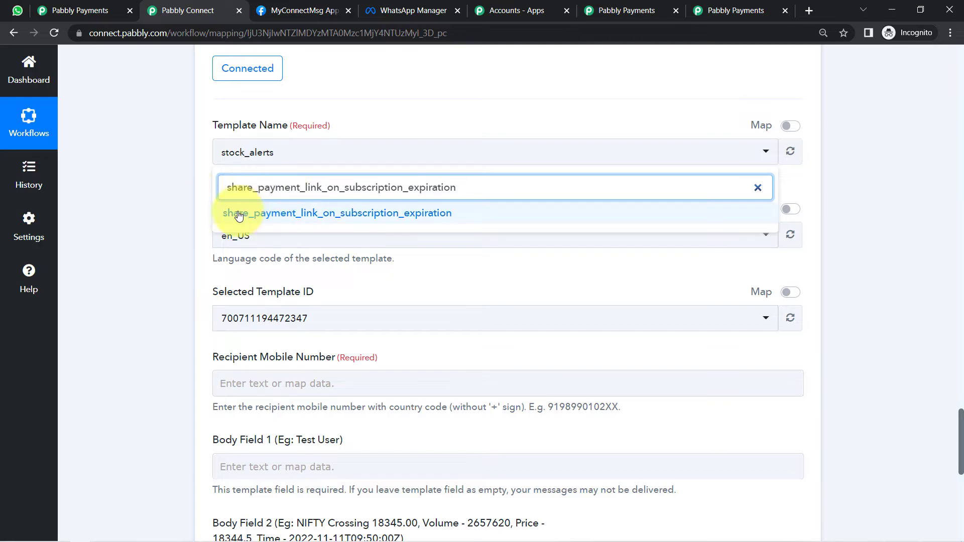
{"action": "left_click", "coordinate": [265, 214]}
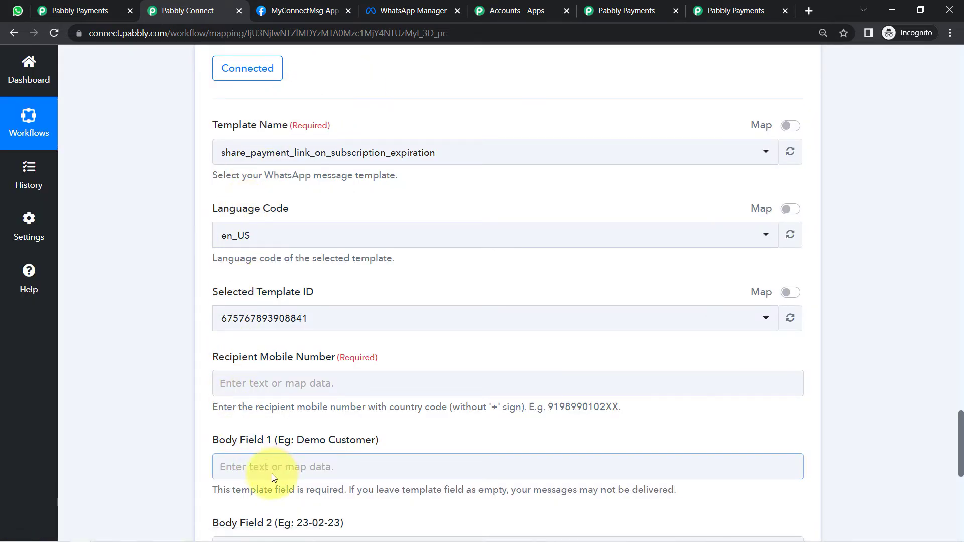
- Compare the variables {{1}} and {{2}} in the WhatsApp template body with Body Field 1 and Body Field 2 in Pabbly Connect
{"action": "left_click_drag", "start_coordinate": [366, 11], "coordinate": [297, 9]}
{"action": "left_click_drag", "start_coordinate": [305, 394], "coordinate": [327, 396]}
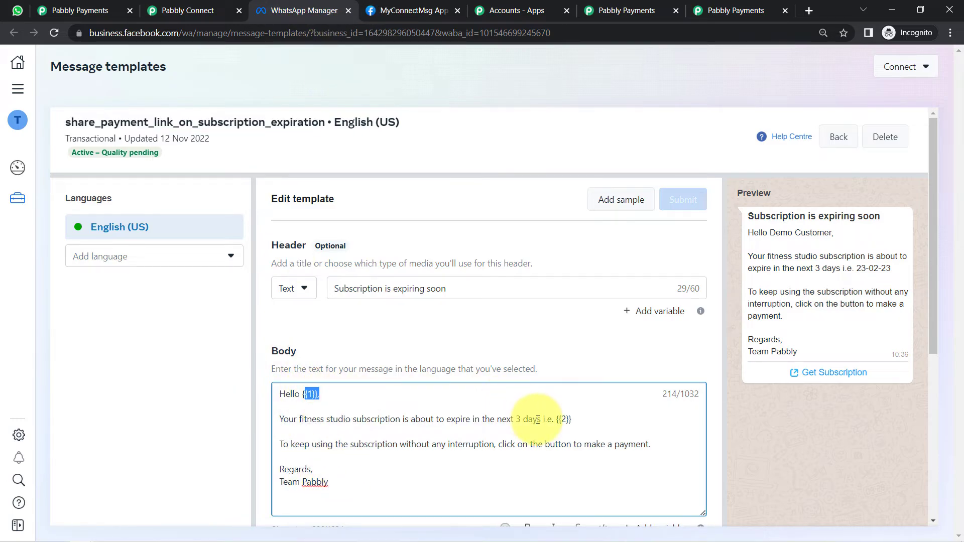
{"action": "left_click_drag", "start_coordinate": [555, 420], "coordinate": [572, 419]}
{"action": "left_click", "coordinate": [188, 10]}
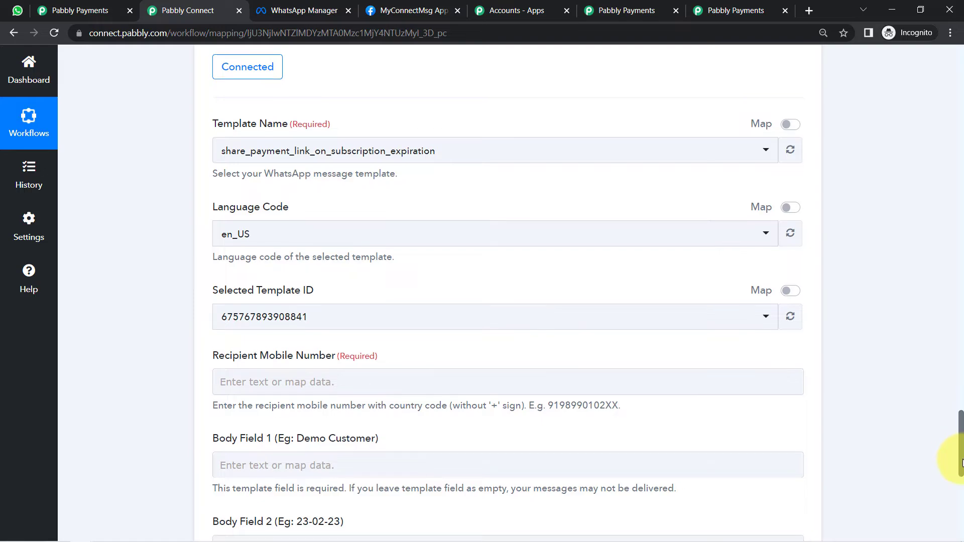
{"action": "scroll", "coordinate": [957, 454], "scroll_direction": "down", "scroll_amount": 5}
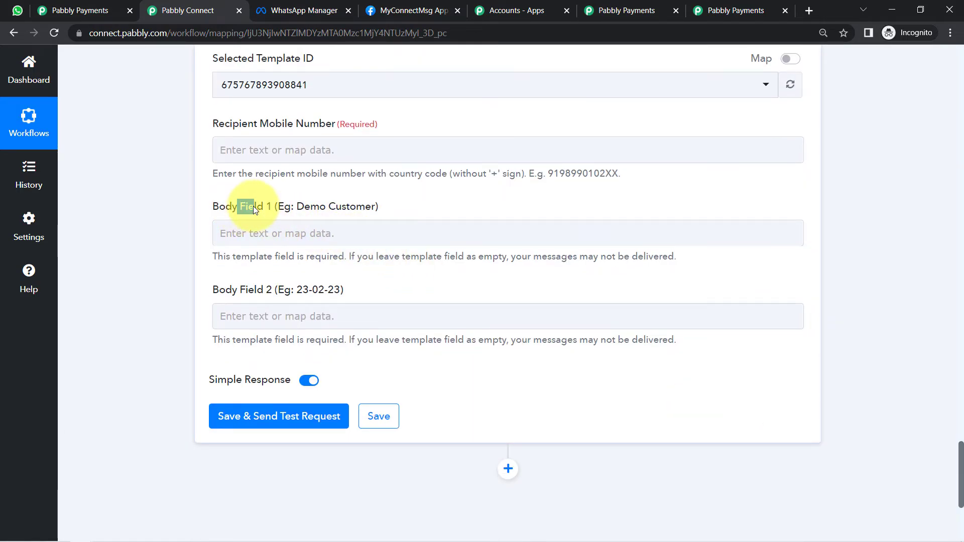
{"action": "left_click_drag", "start_coordinate": [210, 290], "coordinate": [285, 294]}
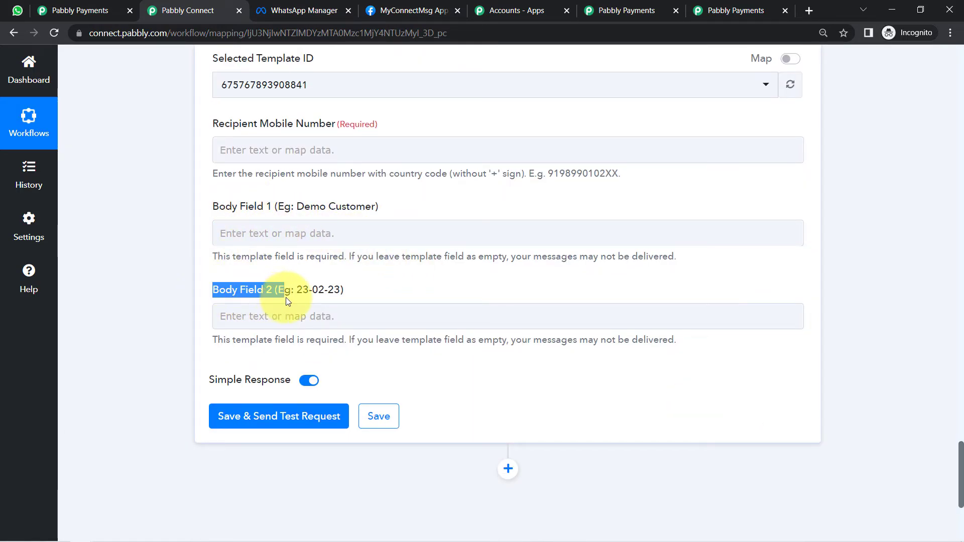
{"action": "left_click", "coordinate": [282, 11]}
{"action": "left_click_drag", "start_coordinate": [320, 394], "coordinate": [293, 395]}
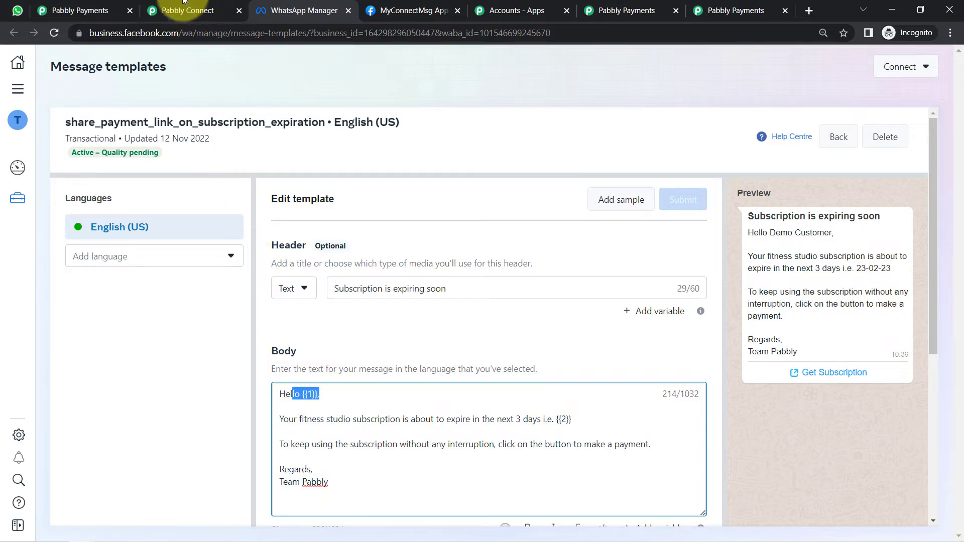
- Return to the Pabbly Connect workflow and map the subscription trigger's Data Customer First Name and Data Customer Last Name into Body Field 1
{"action": "left_click", "coordinate": [184, 7]}
{"action": "left_click", "coordinate": [275, 235]}
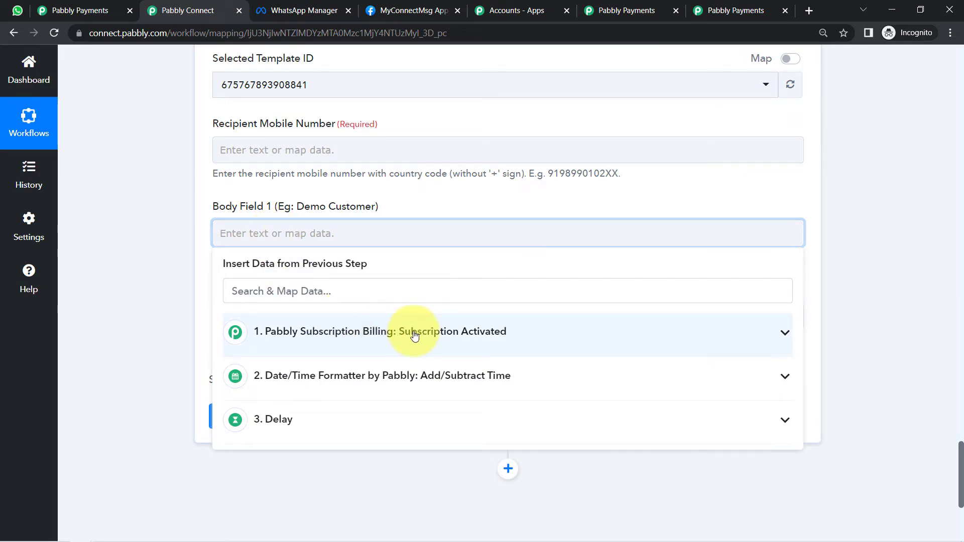
{"action": "left_click", "coordinate": [455, 334]}
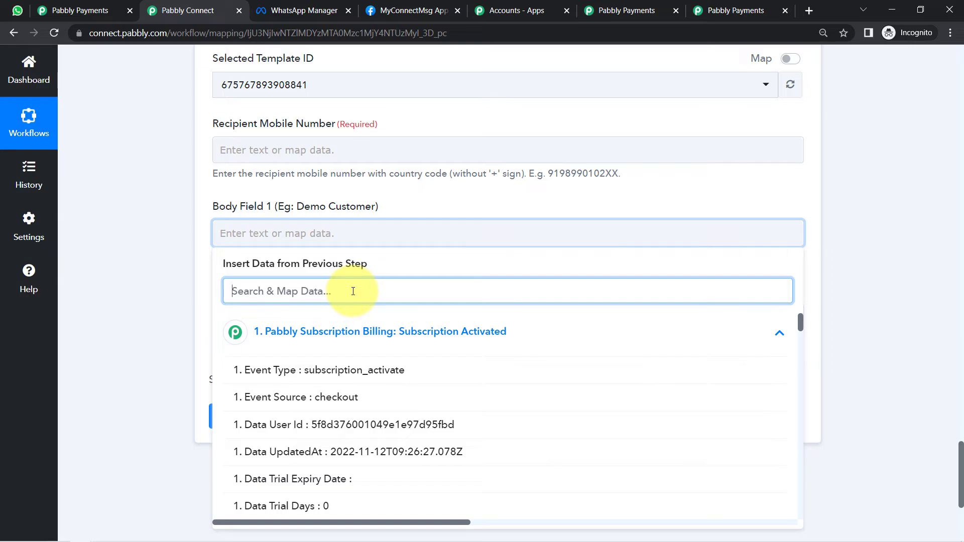
{"action": "type", "text": "name"}
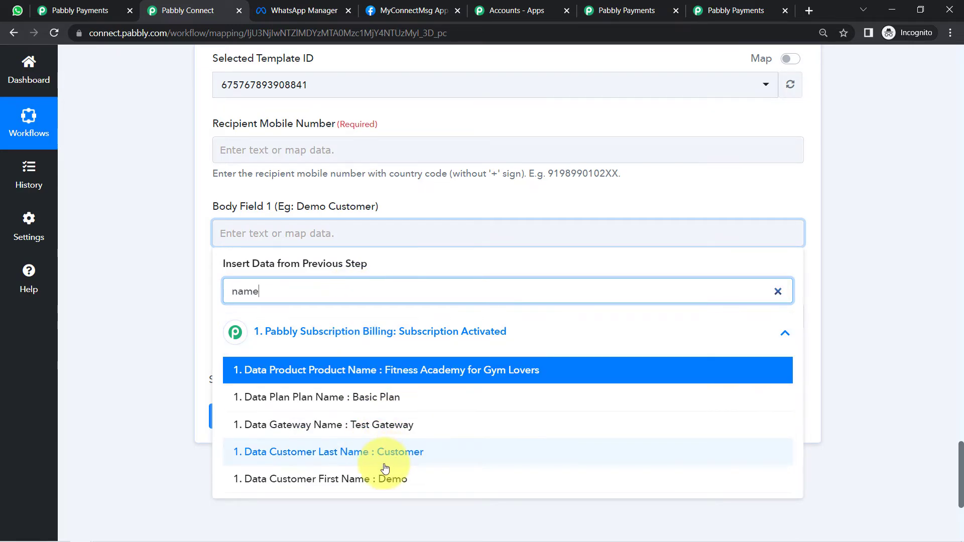
{"action": "left_click", "coordinate": [402, 480]}
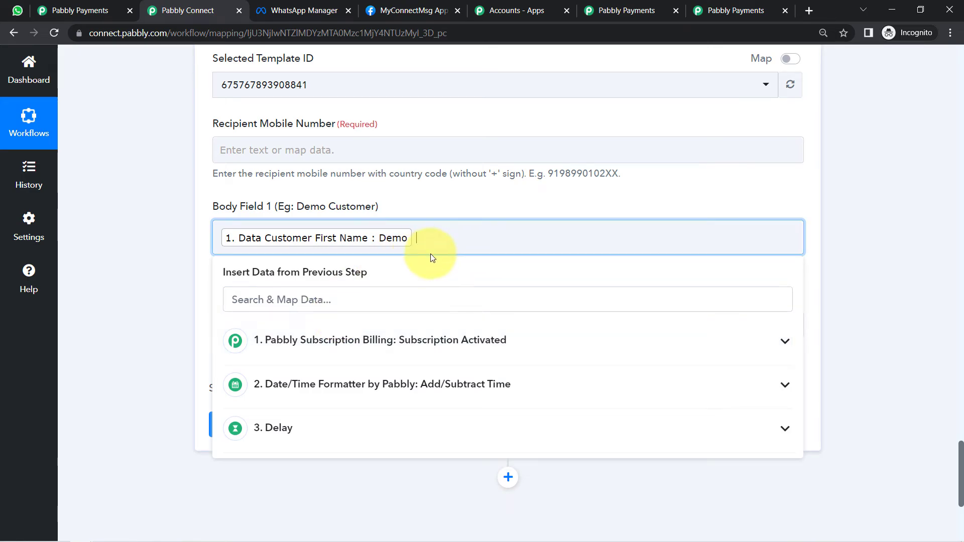
{"action": "left_click", "coordinate": [381, 340]}
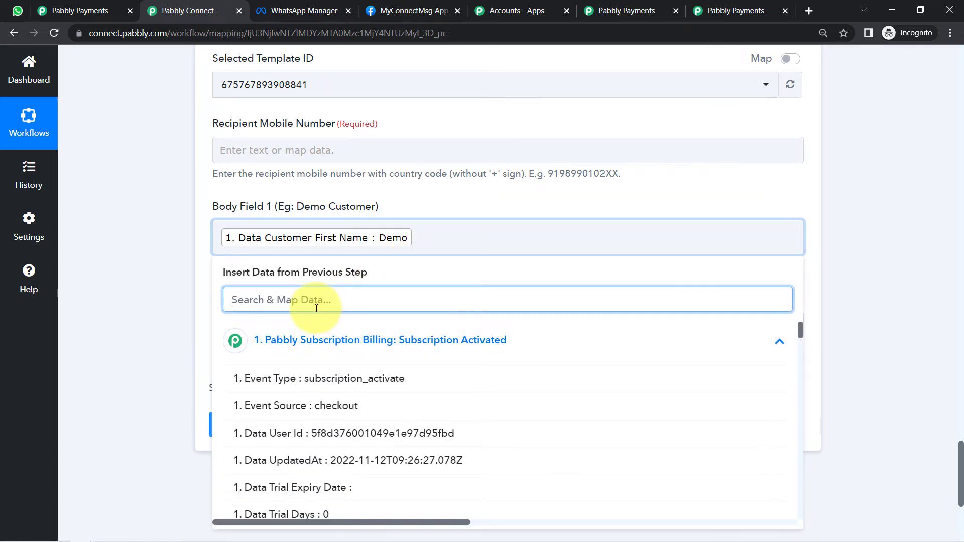
{"action": "type", "text": "last"}
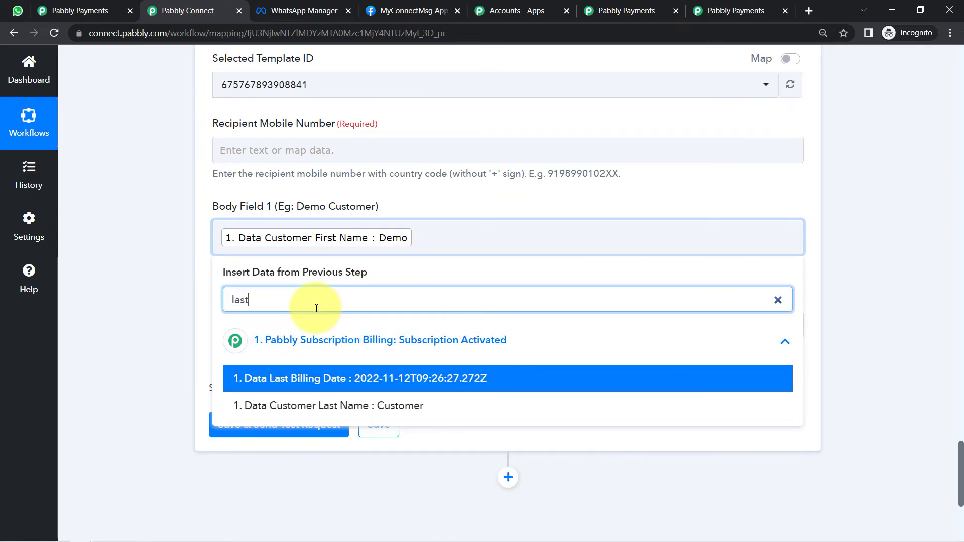
{"action": "left_click", "coordinate": [401, 406]}
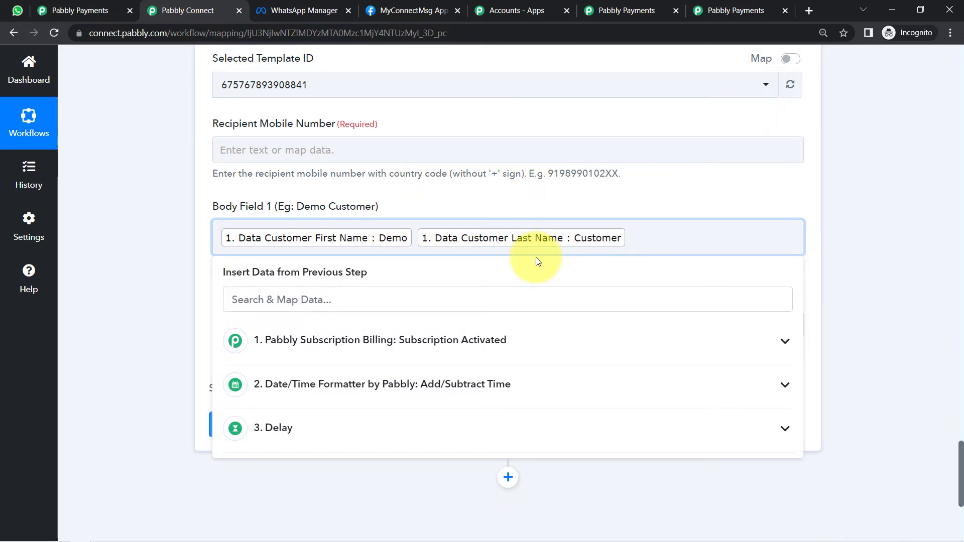
{"action": "left_click", "coordinate": [170, 296]}
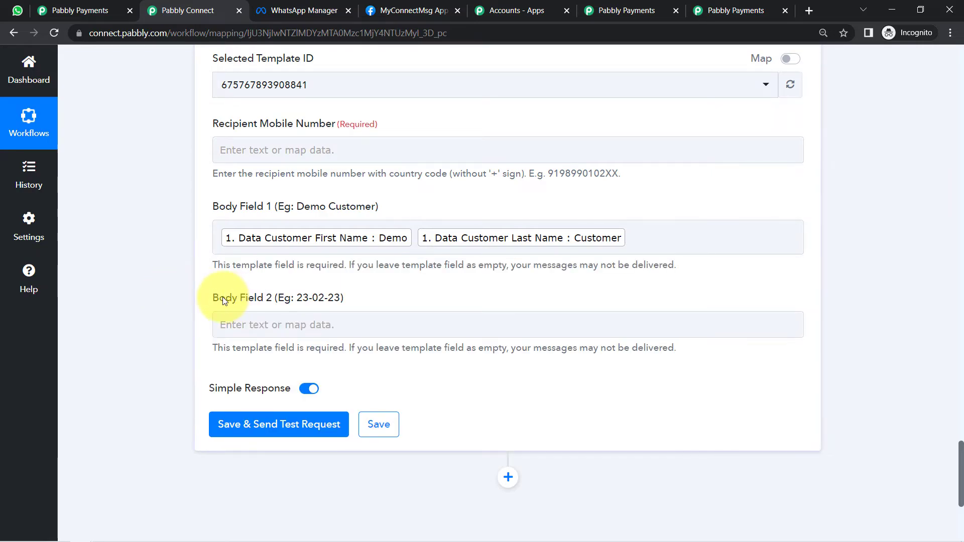
- Map Data Next Billing Date from the Subscription Activated trigger into Body Field 2 of the WhatsApp message
{"action": "left_click_drag", "start_coordinate": [223, 300], "coordinate": [343, 297]}
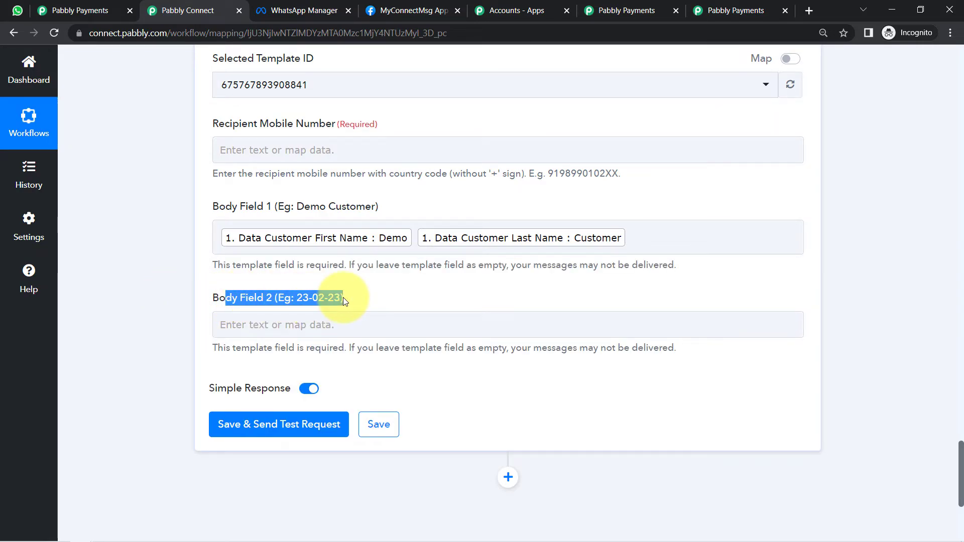
{"action": "left_click", "coordinate": [291, 328]}
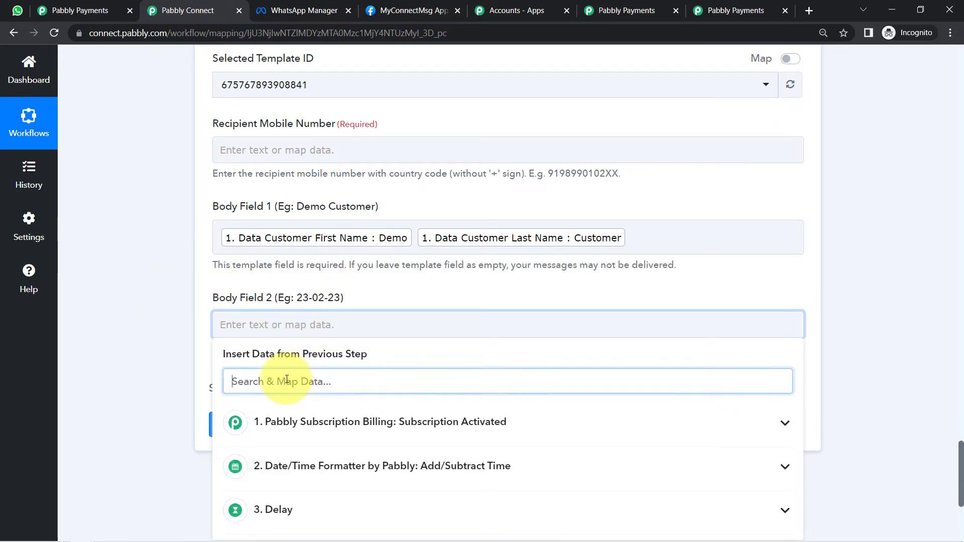
{"action": "left_click", "coordinate": [269, 422]}
{"action": "type", "text": "next"}
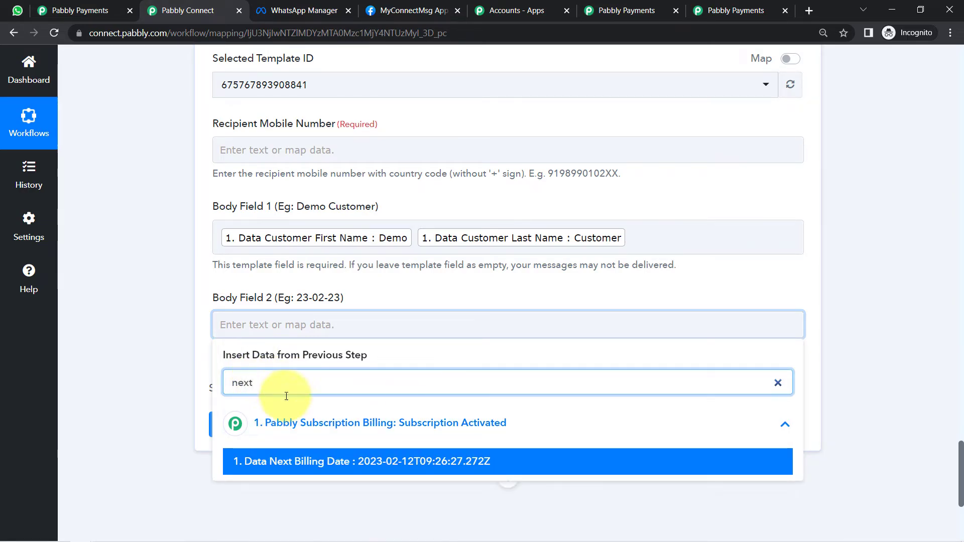
{"action": "left_click", "coordinate": [374, 468]}
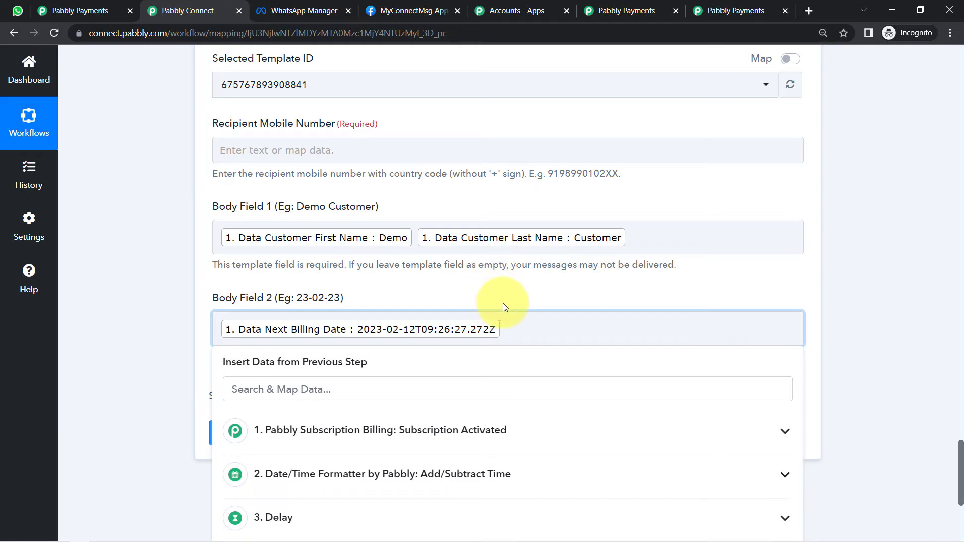
{"action": "left_click", "coordinate": [323, 323]}
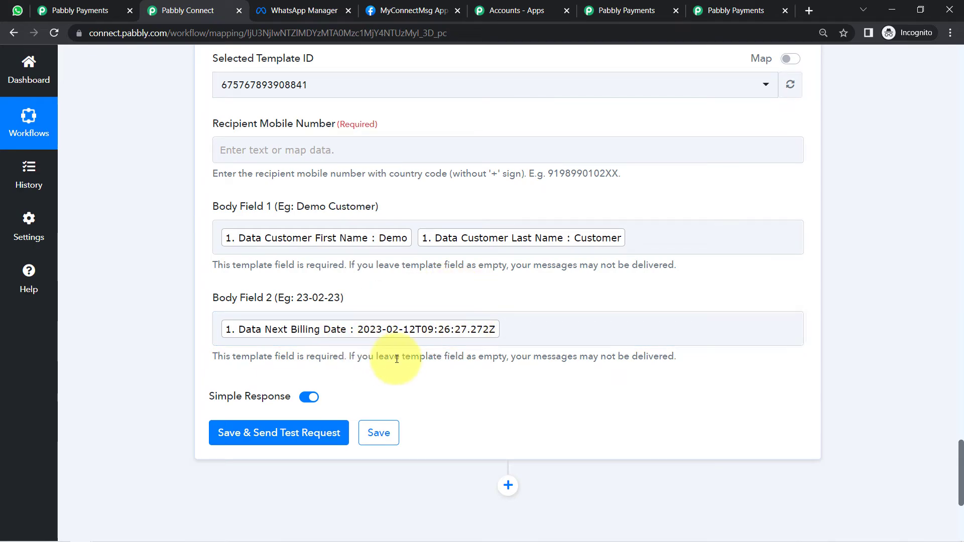
- Add an action step between the Delay and WhatsApp Cloud API steps using the Date/Time Formatter app
{"action": "scroll", "coordinate": [958, 484], "scroll_direction": "up", "scroll_amount": 1}
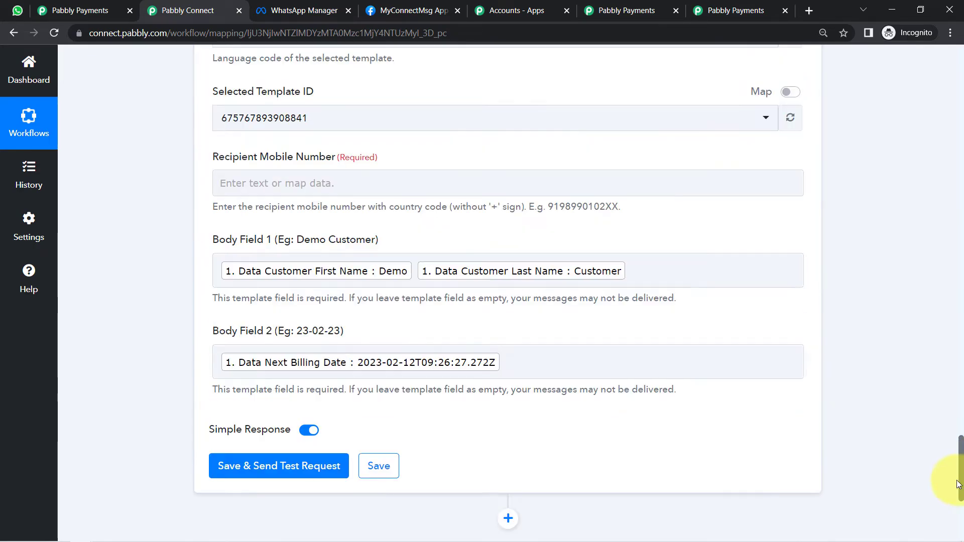
{"action": "left_click_drag", "start_coordinate": [960, 485], "coordinate": [960, 388]}
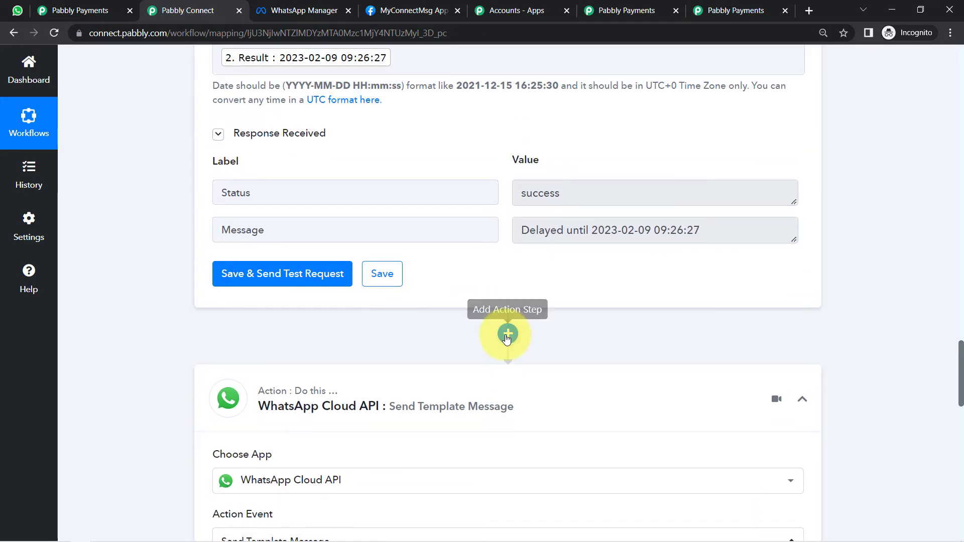
{"action": "left_click", "coordinate": [507, 334]}
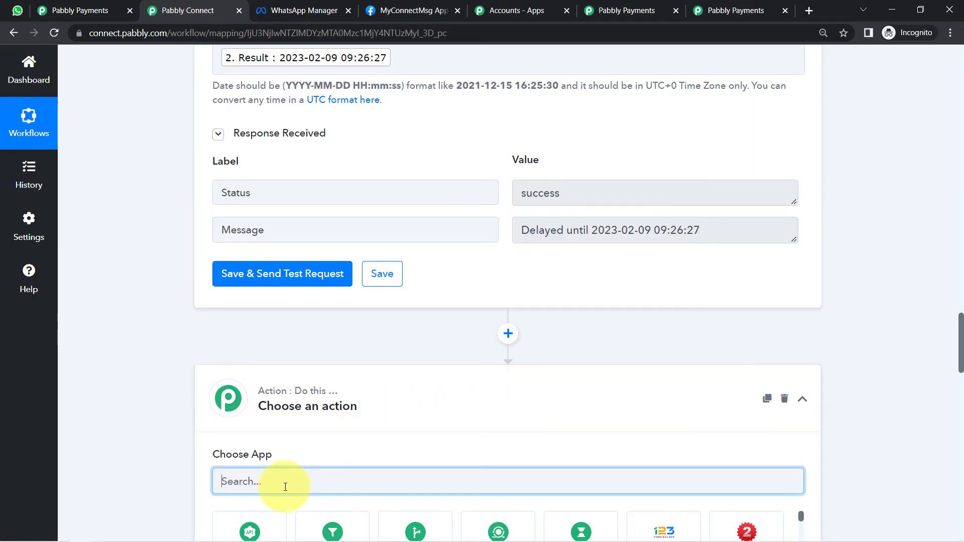
{"action": "type", "text": "date"}
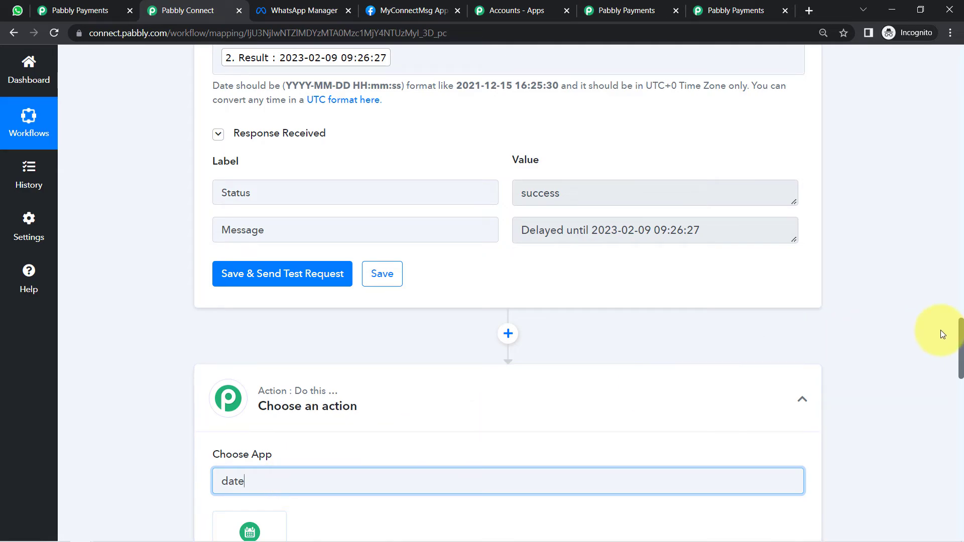
{"action": "left_click_drag", "start_coordinate": [962, 341], "coordinate": [958, 379]}
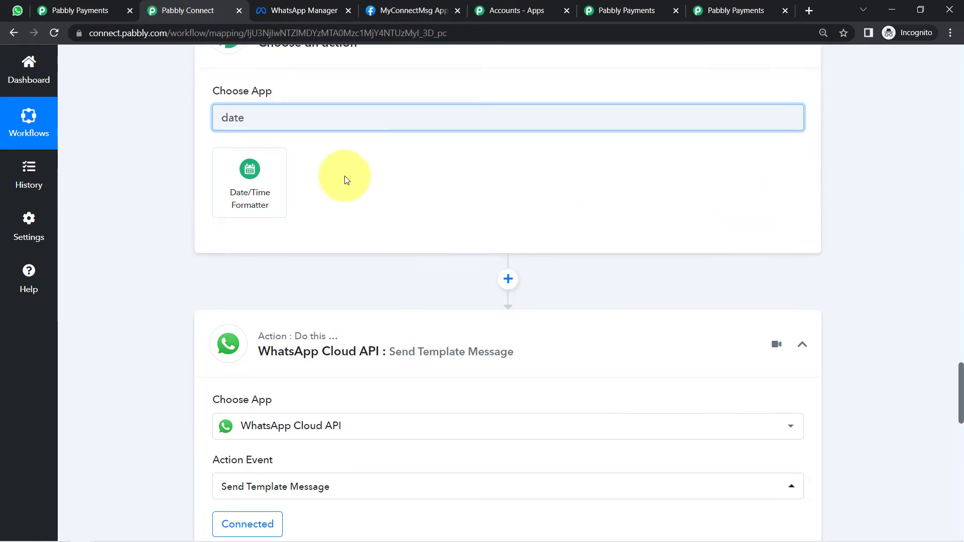
{"action": "left_click", "coordinate": [243, 194]}
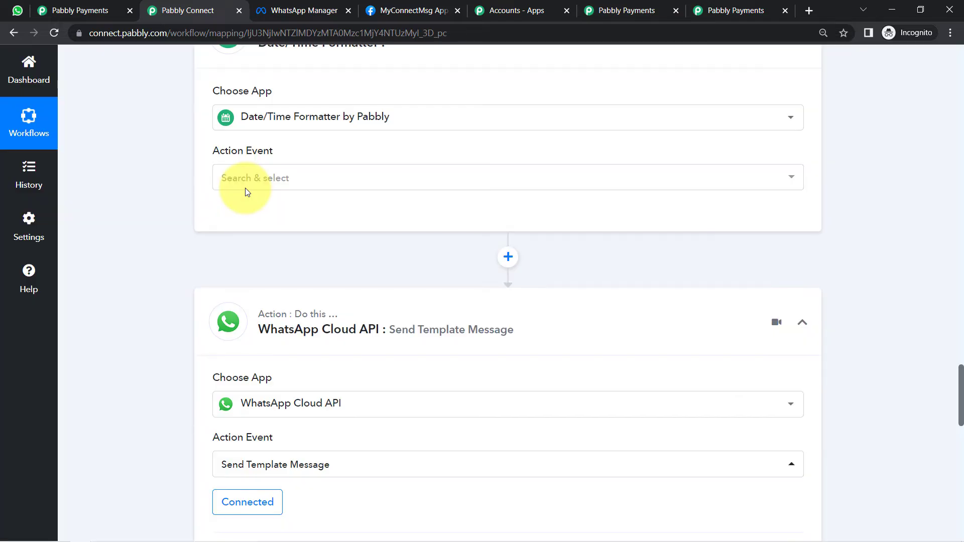
- Choose Format Date Only as the formatter's action event and connect it
{"action": "left_click", "coordinate": [224, 177]}
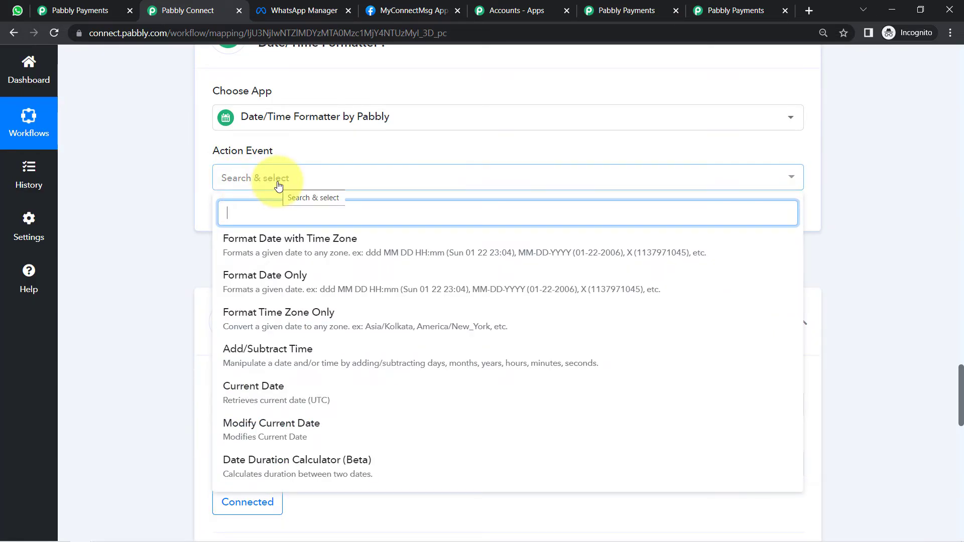
{"action": "left_click", "coordinate": [277, 284]}
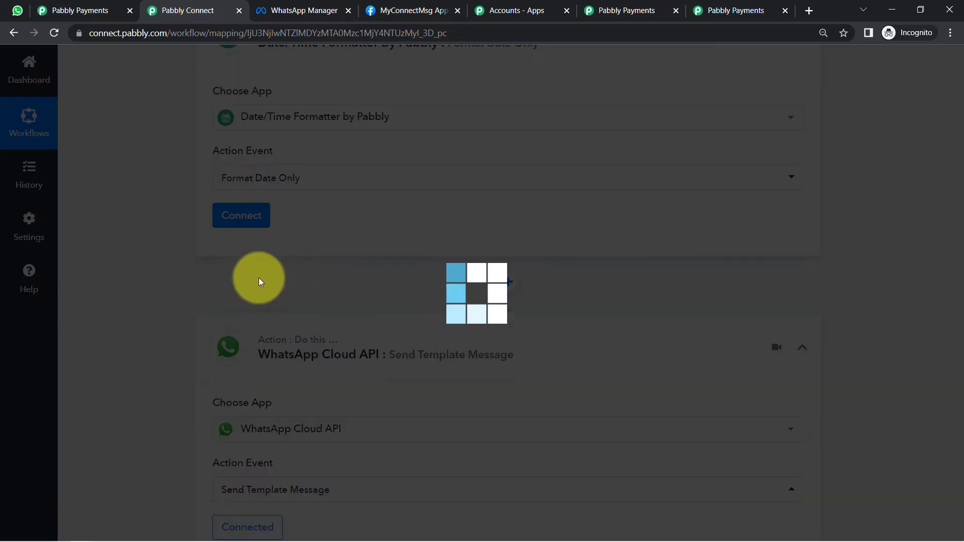
{"action": "left_click", "coordinate": [241, 221]}
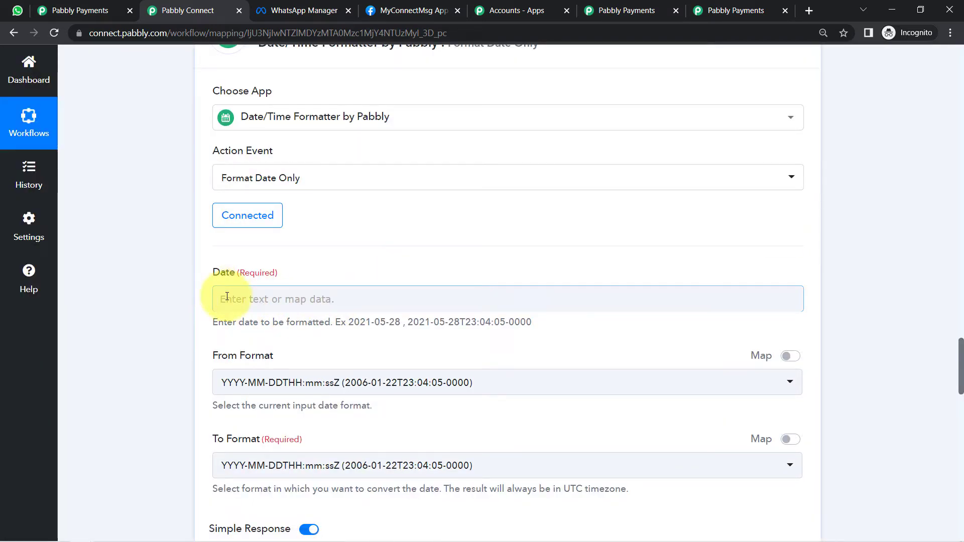
- Map the trigger's Data Next Billing Date into the formatter's required Date field
{"action": "left_click", "coordinate": [246, 304]}
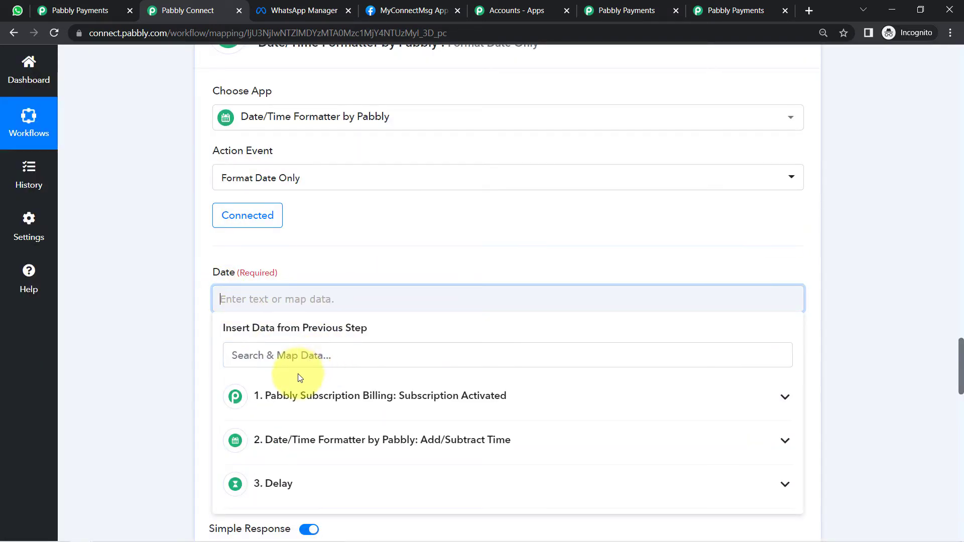
{"action": "left_click", "coordinate": [338, 442]}
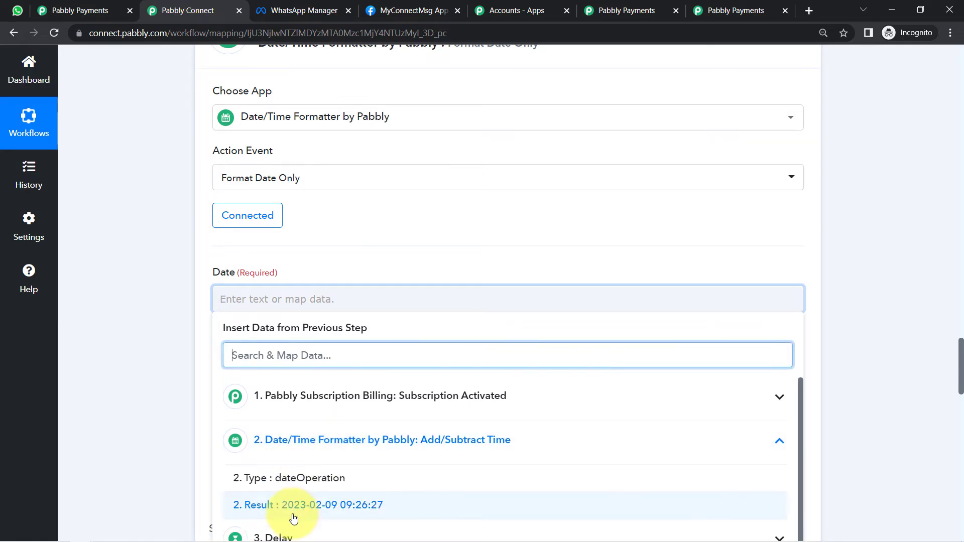
{"action": "left_click", "coordinate": [285, 395]}
{"action": "type", "text": "next"}
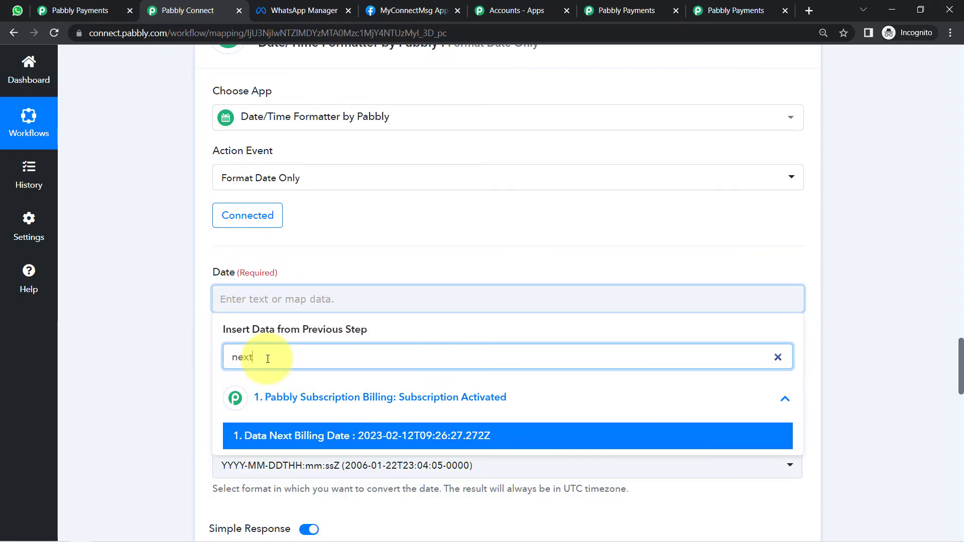
{"action": "left_click", "coordinate": [345, 435]}
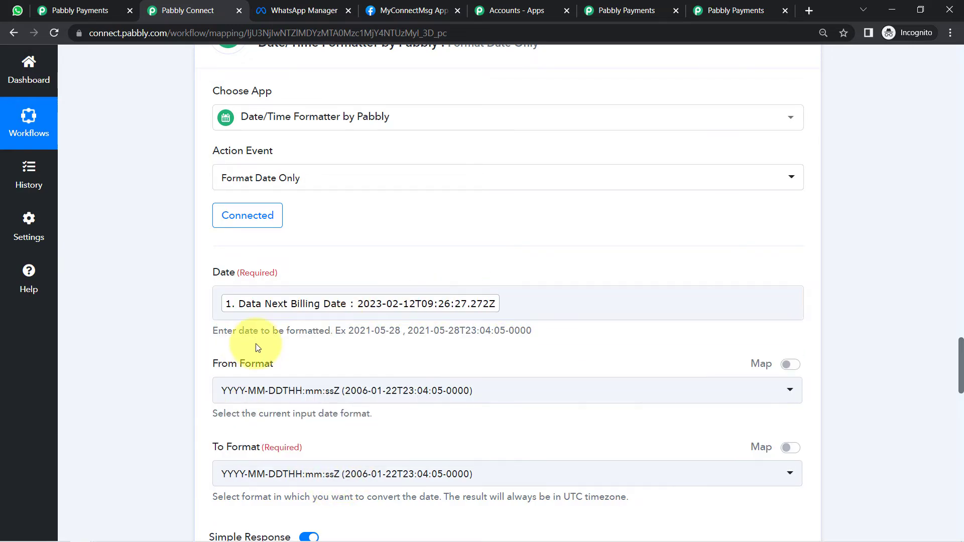
- Set the formatter's To Format to DD MMM YYYY (27 Oct 2020)
{"action": "scroll", "coordinate": [961, 364], "scroll_direction": "down", "scroll_amount": 5}
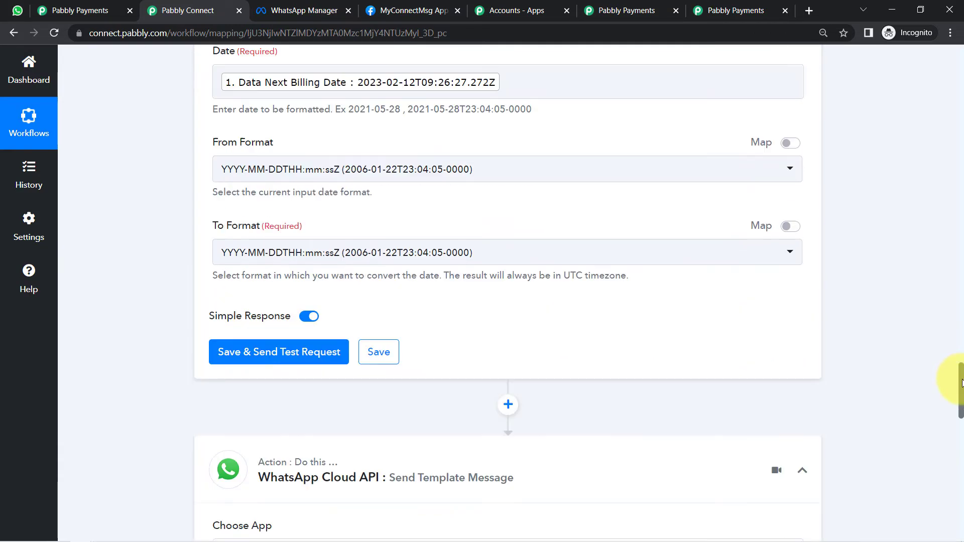
{"action": "left_click", "coordinate": [347, 225]}
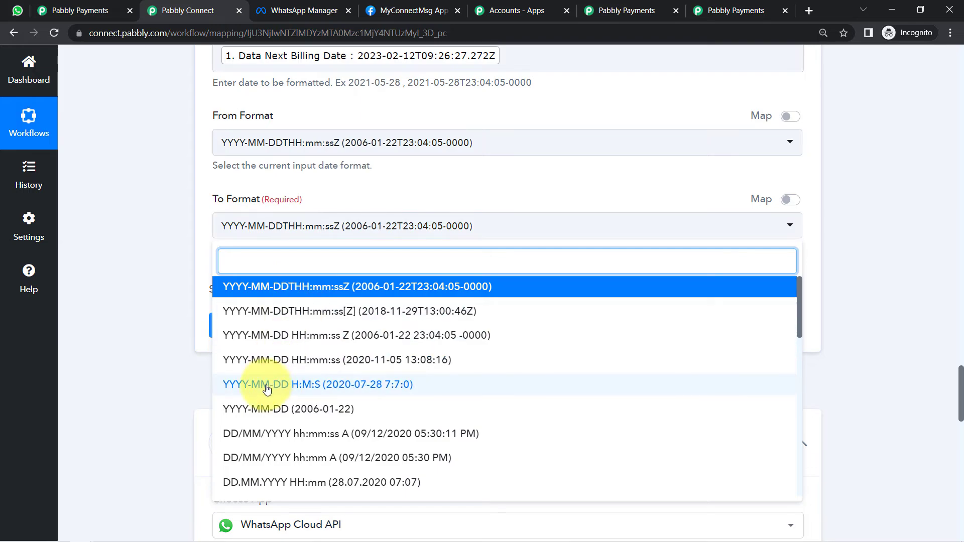
{"action": "left_click_drag", "start_coordinate": [800, 306], "coordinate": [798, 383]}
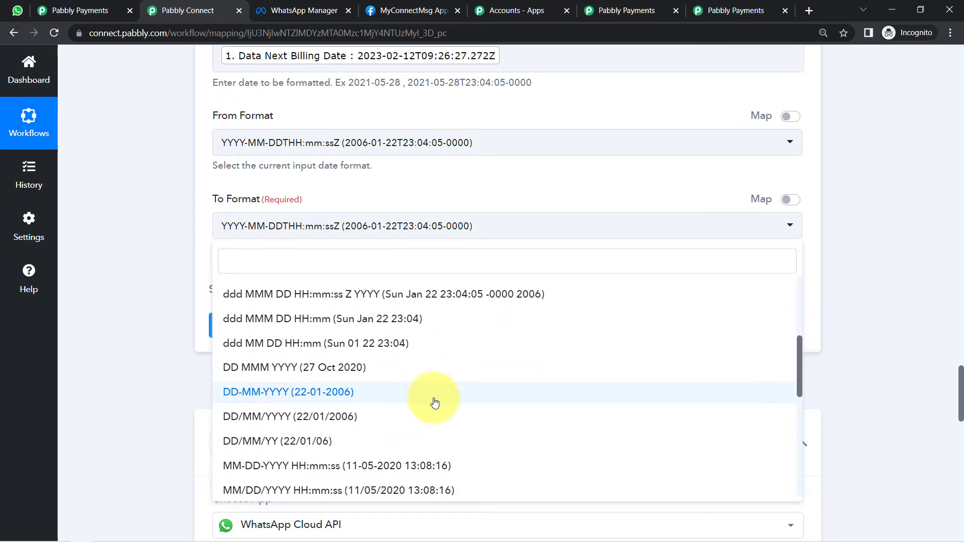
{"action": "left_click", "coordinate": [306, 377]}
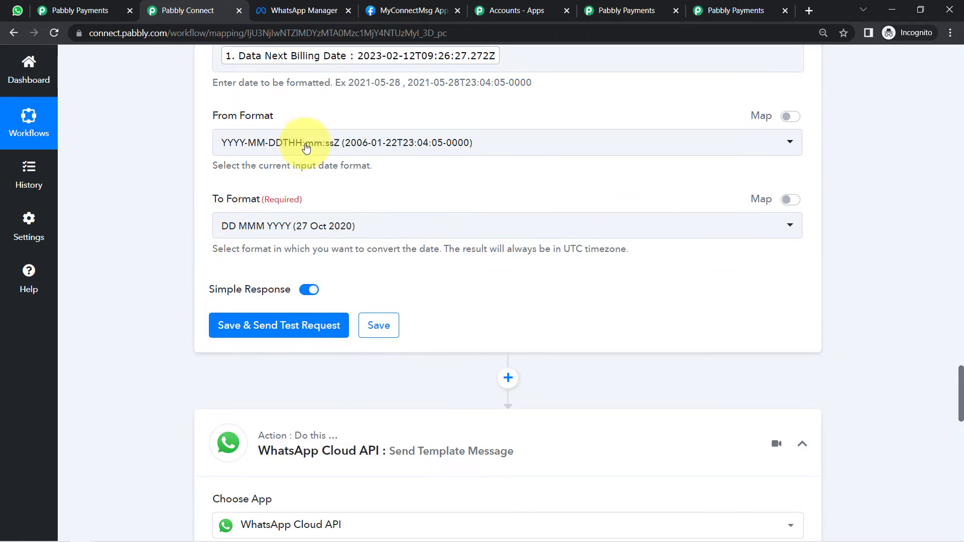
- Check the formatter's date settings, save the step with a test request, and inspect the formatted date in the response
{"action": "mouse_move", "coordinate": [960, 387]}
{"action": "left_mouse_down"}
{"action": "mouse_move", "coordinate": [957, 355]}
{"action": "mouse_move", "coordinate": [958, 385]}
{"action": "left_mouse_up"}
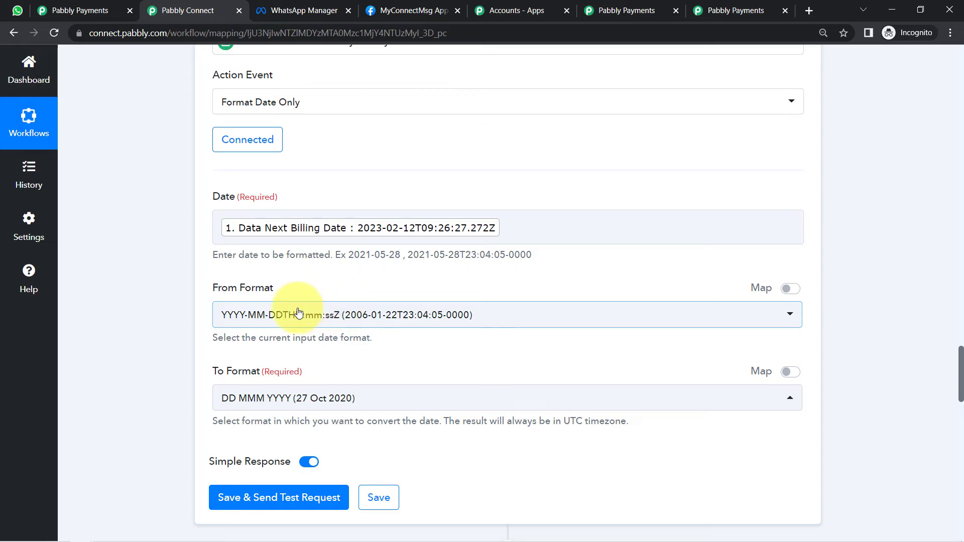
{"action": "scroll", "coordinate": [947, 387], "scroll_direction": "down", "scroll_amount": 7}
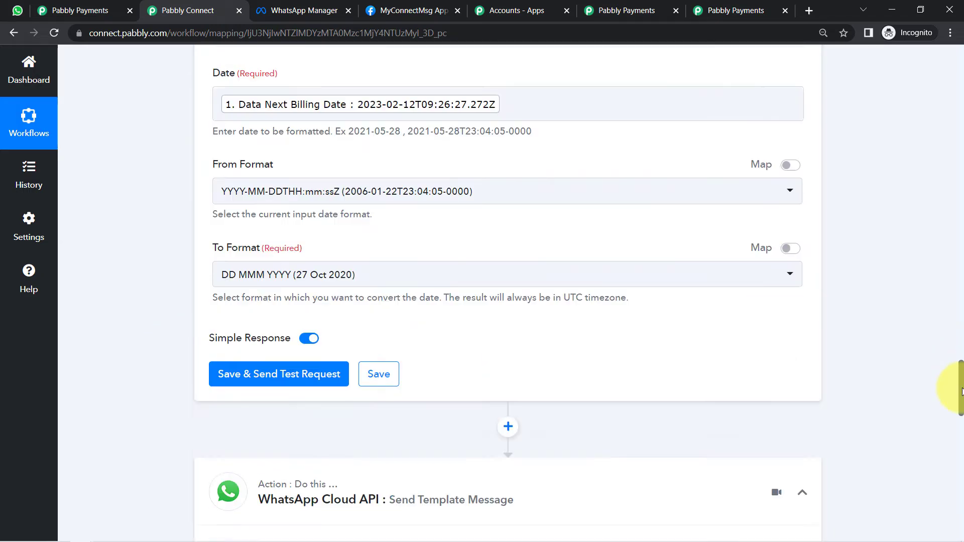
{"action": "left_click", "coordinate": [280, 137]}
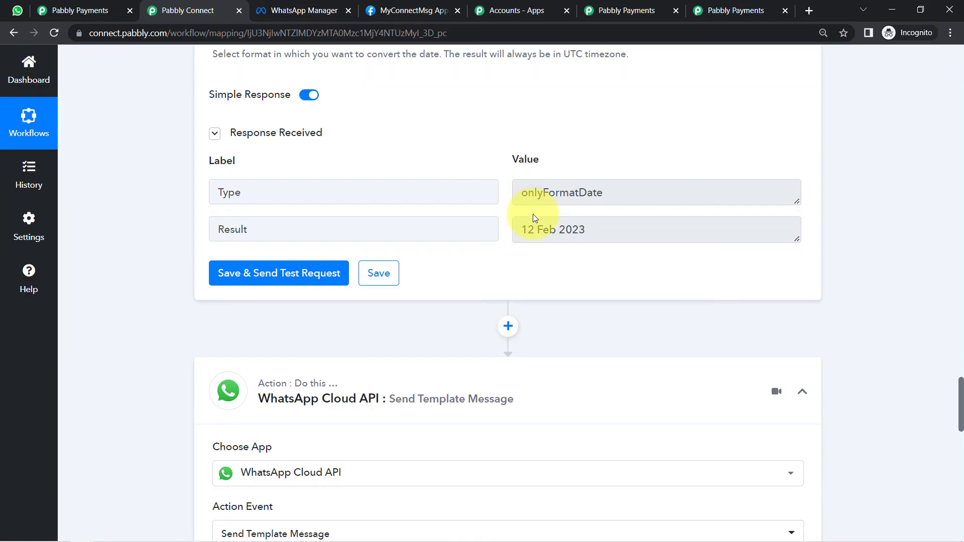
{"action": "left_click_drag", "start_coordinate": [591, 231], "coordinate": [553, 227]}
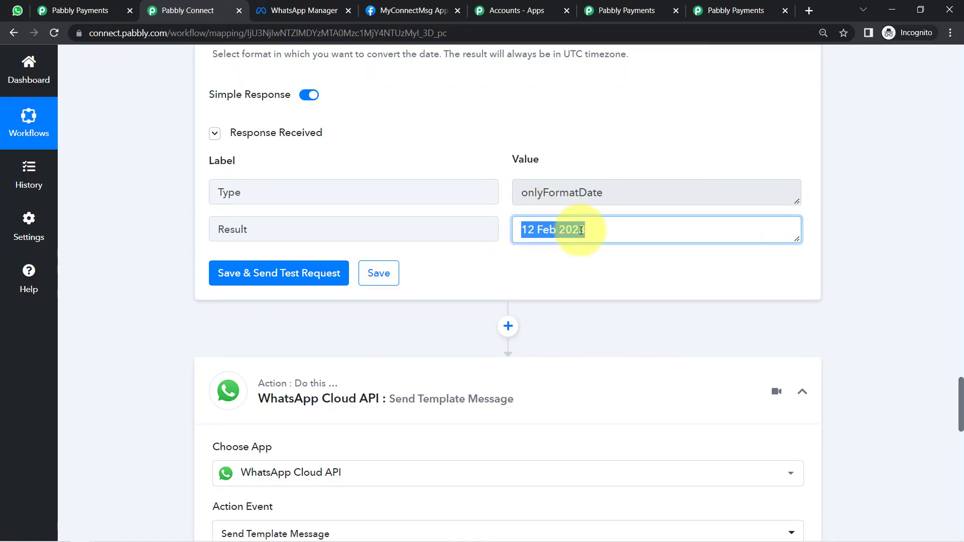
{"action": "left_click_drag", "start_coordinate": [598, 232], "coordinate": [518, 230]}
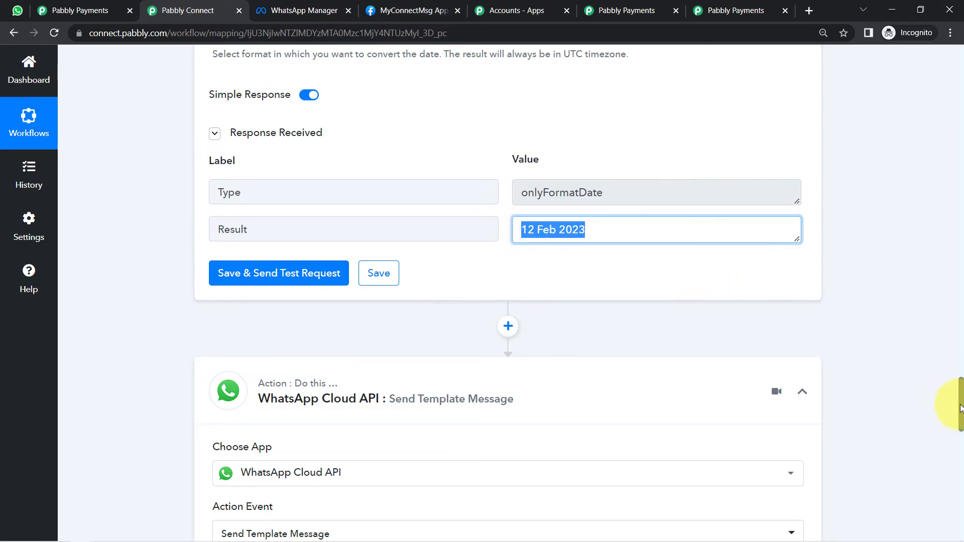
- Remove the Data Next Billing Date mapping from Body Field 2 of the WhatsApp Cloud API step
{"action": "left_click_drag", "start_coordinate": [961, 402], "coordinate": [947, 478]}
{"action": "left_click", "coordinate": [538, 318]}
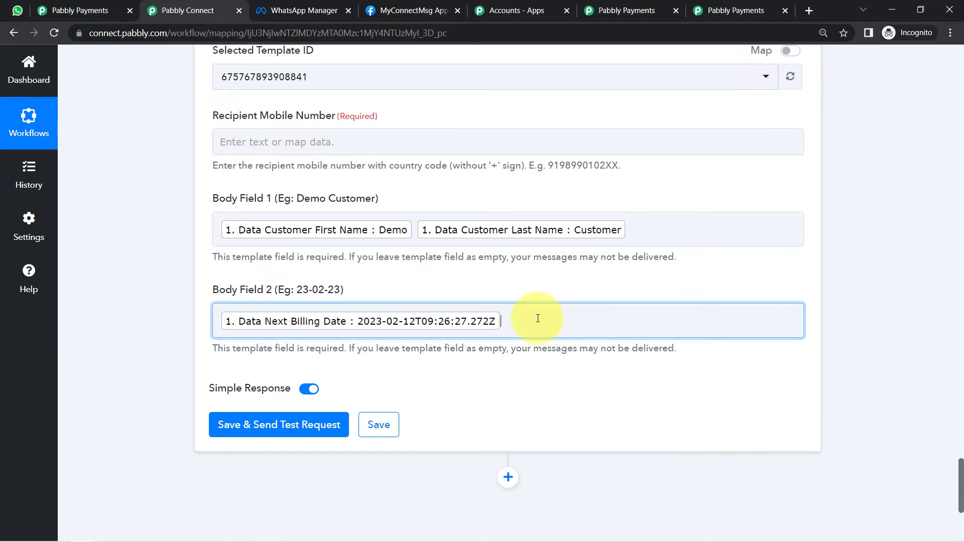
{"action": "key", "text": "BackSpace"}
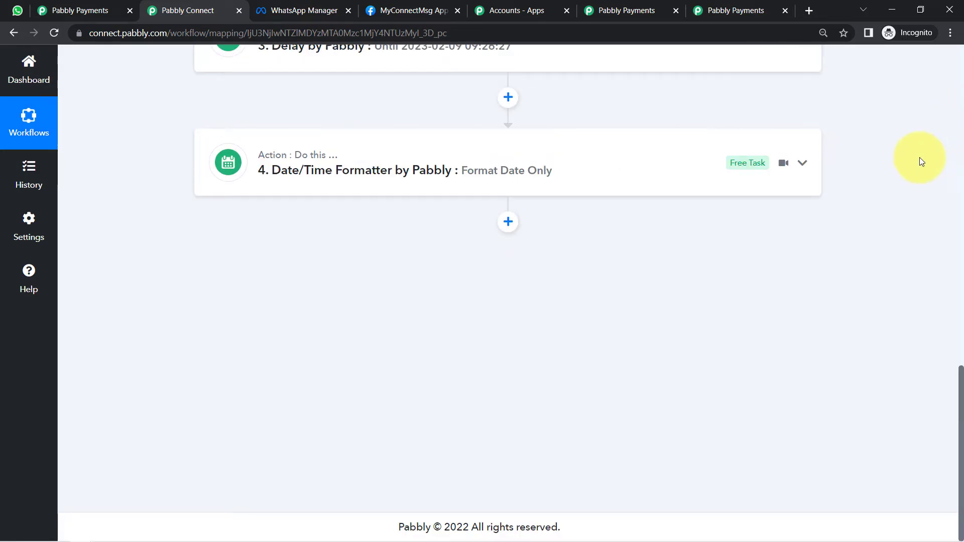
- Add a WhatsApp Cloud API action after the Format Date Only step with Send Template Message as its action event
{"action": "left_click", "coordinate": [508, 222]}
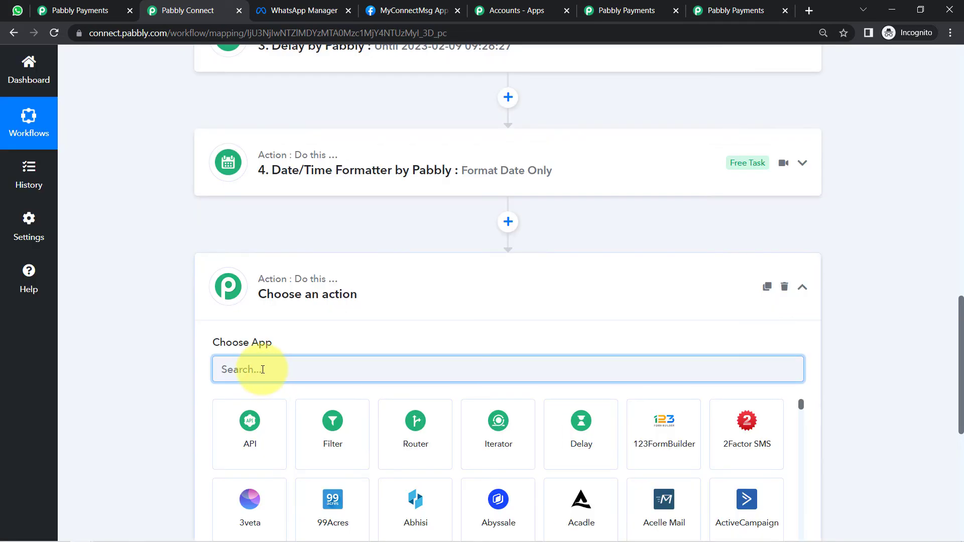
{"action": "type", "text": "what"}
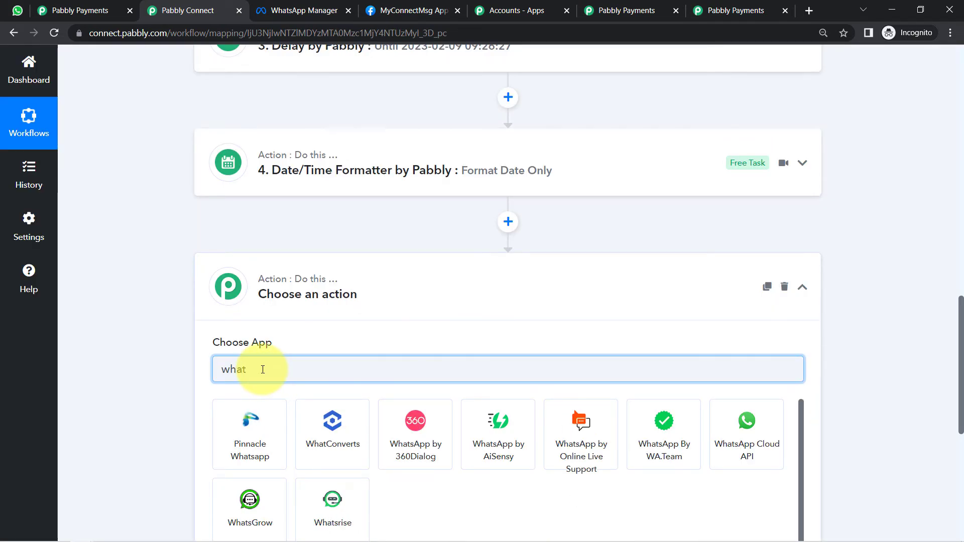
{"action": "left_click", "coordinate": [741, 434]}
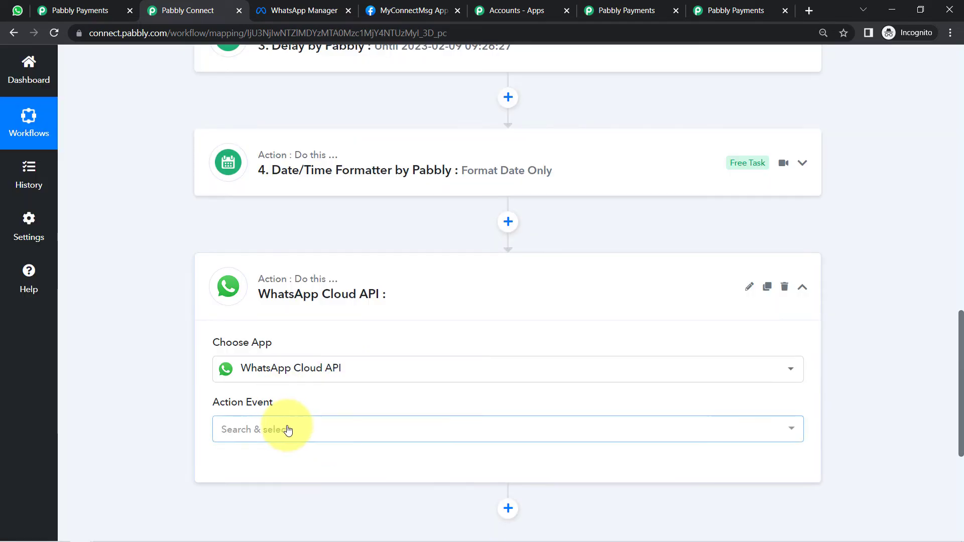
{"action": "left_click", "coordinate": [287, 430]}
{"action": "left_click", "coordinate": [261, 358]}
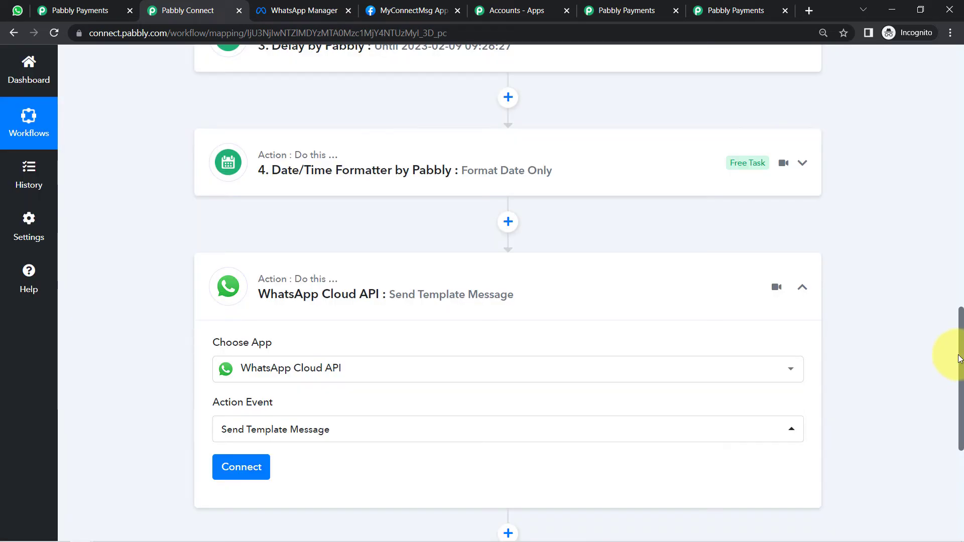
- Connect the WhatsApp action using the existing connection WhatsApp Cloud API #243
{"action": "scroll", "coordinate": [949, 331], "scroll_direction": "down", "scroll_amount": 5}
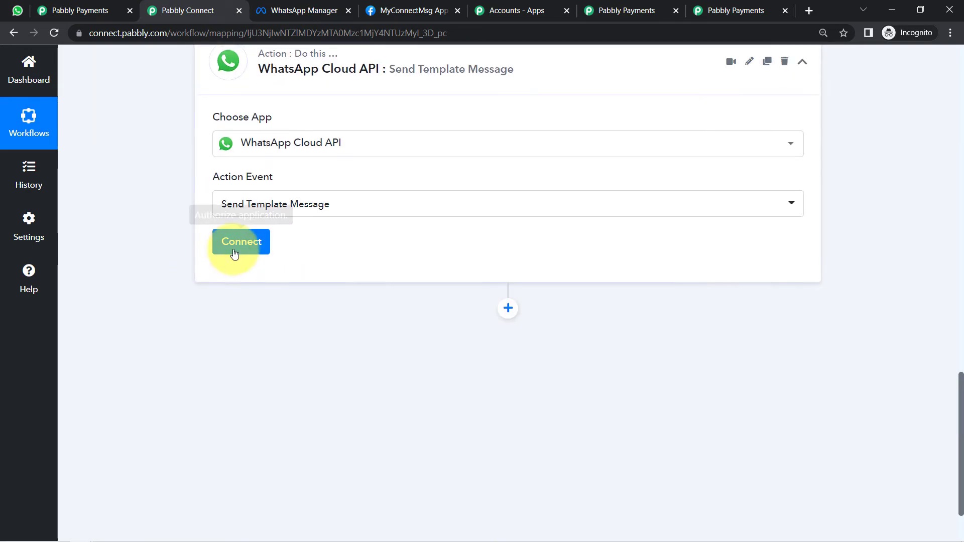
{"action": "left_click", "coordinate": [237, 250]}
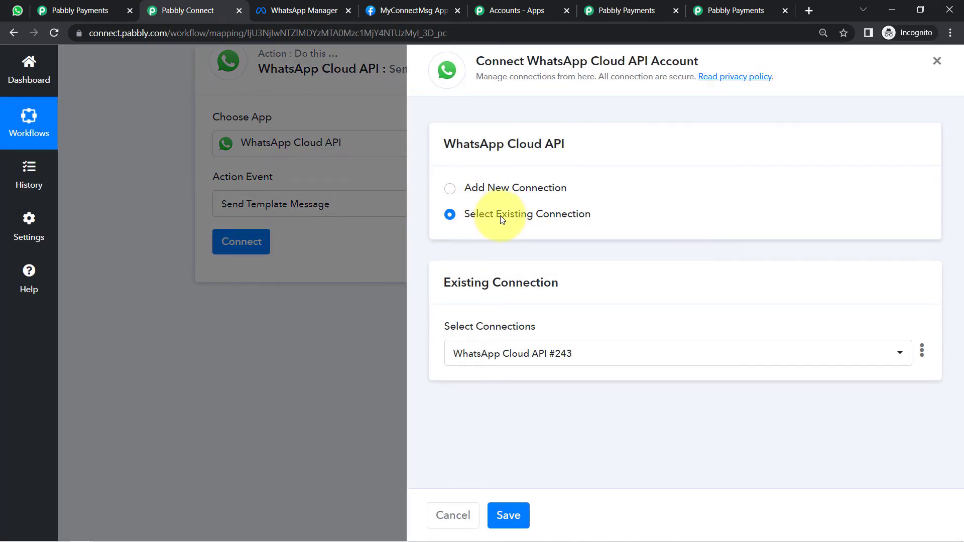
{"action": "left_click", "coordinate": [509, 518]}
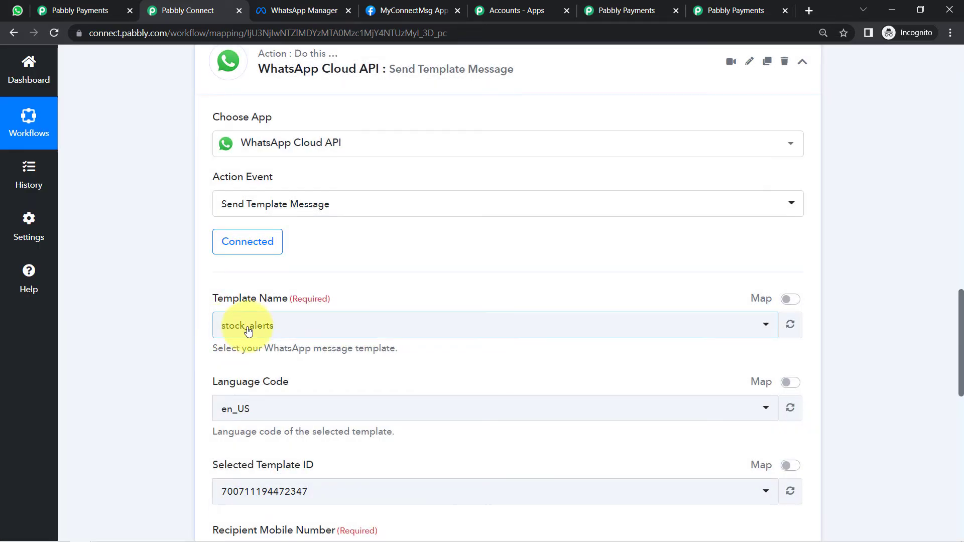
- Set the message's template name to share_payment_link_on_subscription_expiration
{"action": "left_click", "coordinate": [259, 327]}
{"action": "left_click", "coordinate": [259, 327]}
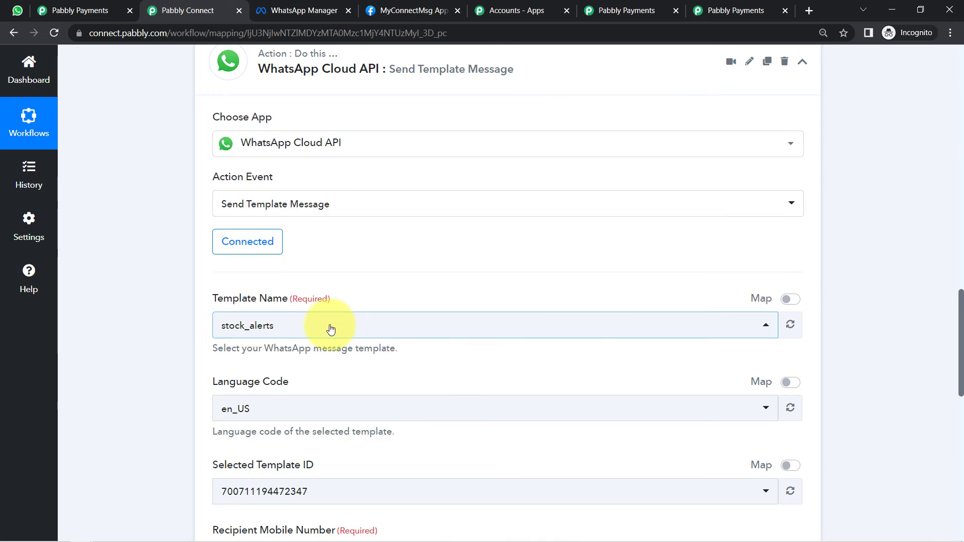
{"action": "left_click", "coordinate": [329, 330]}
{"action": "left_click", "coordinate": [394, 155]}
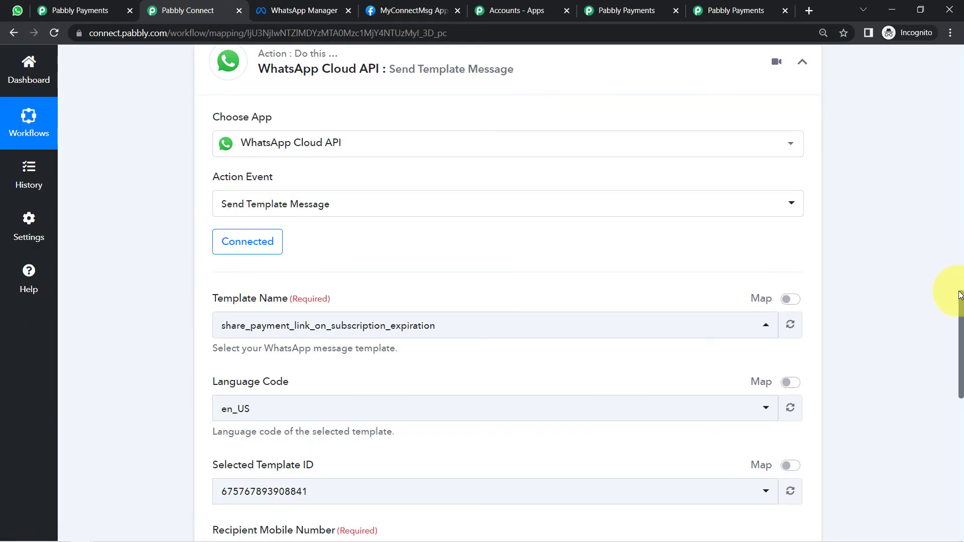
- Map the Result of the step 4 Format Date Only formatter into Body Field 2
{"action": "left_click_drag", "start_coordinate": [960, 301], "coordinate": [962, 400]}
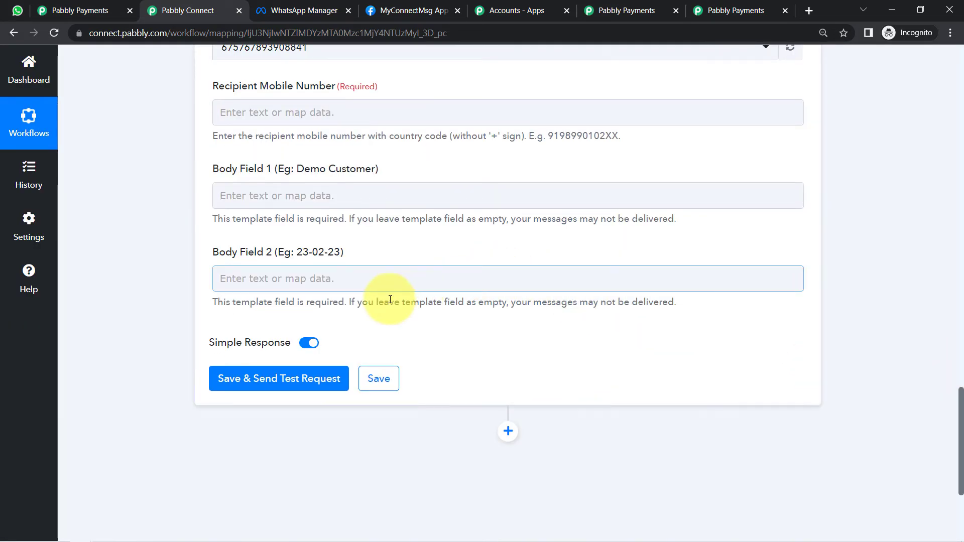
{"action": "left_click", "coordinate": [255, 280]}
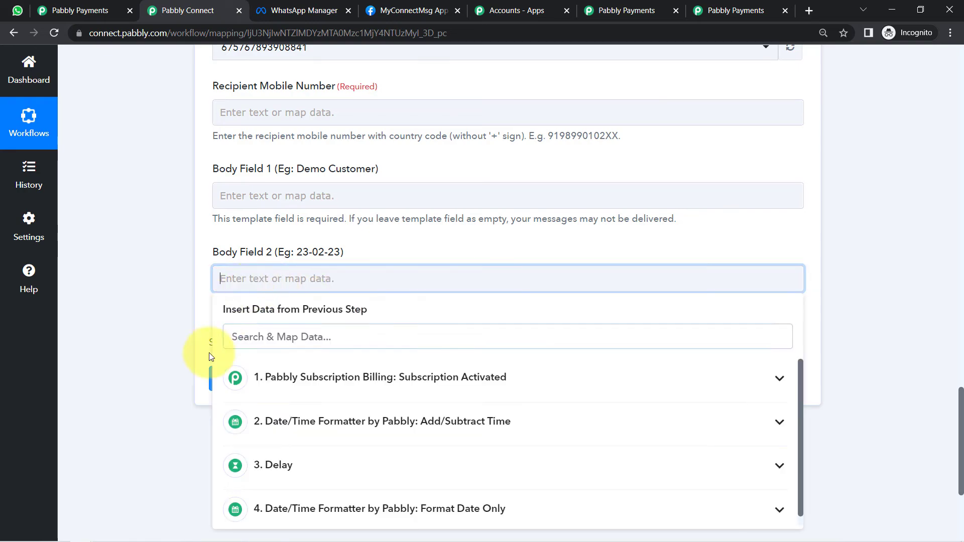
{"action": "left_click", "coordinate": [304, 510]}
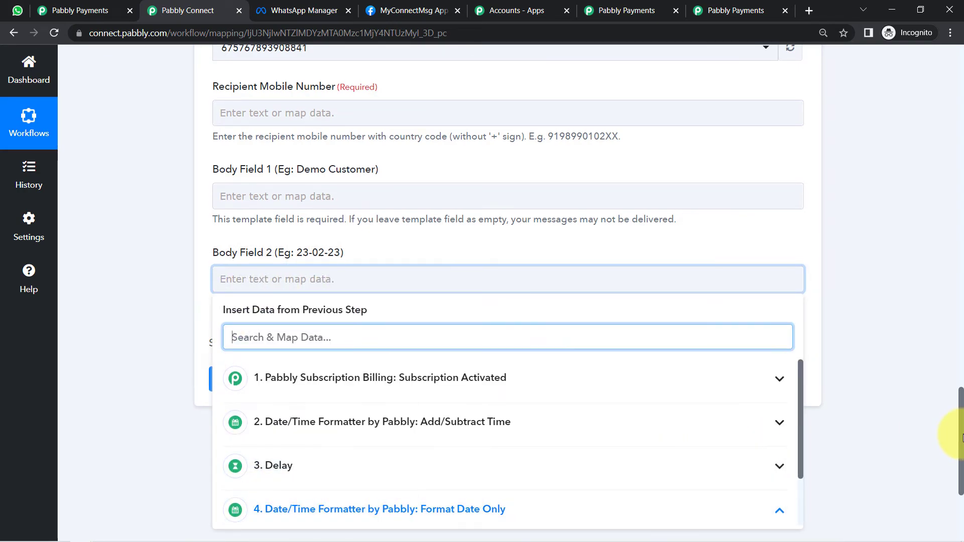
{"action": "left_click_drag", "start_coordinate": [961, 432], "coordinate": [961, 456]}
{"action": "left_click", "coordinate": [299, 464]}
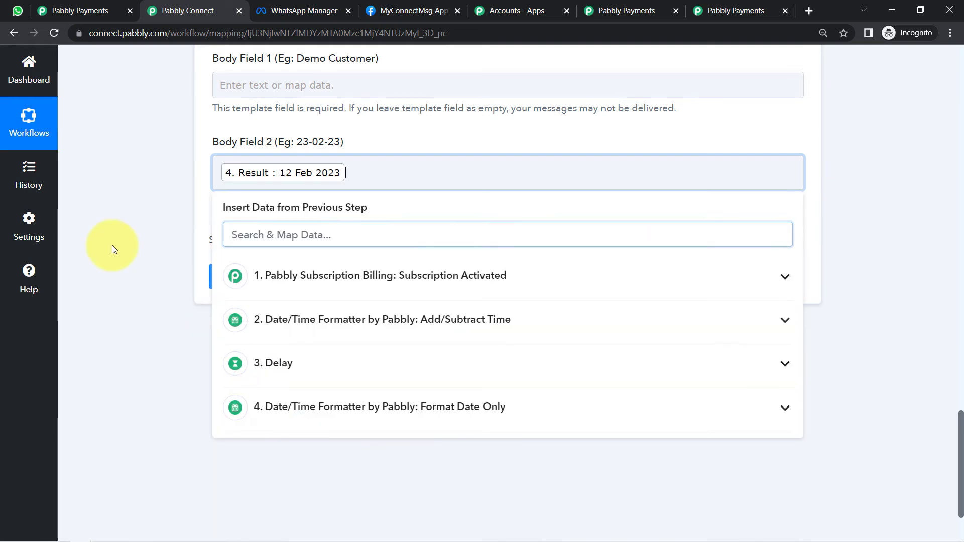
- Map Data Customer First Name and Data Customer Last Name from the trigger into Body Field 1
{"action": "left_click", "coordinate": [314, 84]}
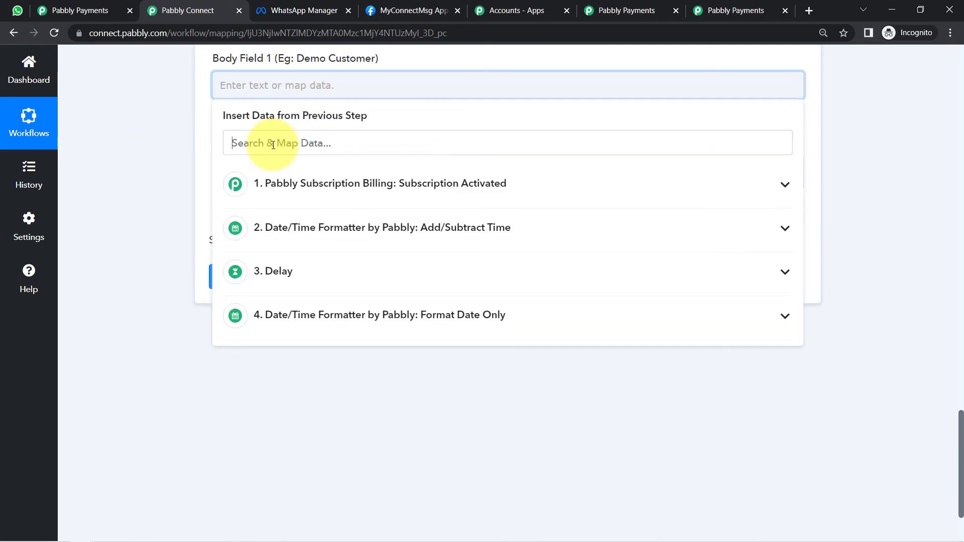
{"action": "left_click", "coordinate": [273, 145]}
{"action": "type", "text": "name"}
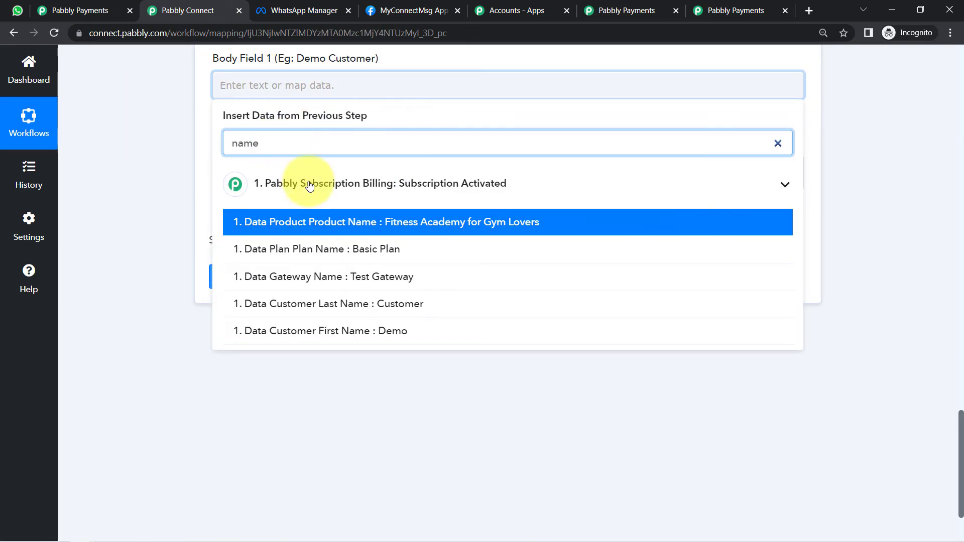
{"action": "left_click", "coordinate": [374, 331]}
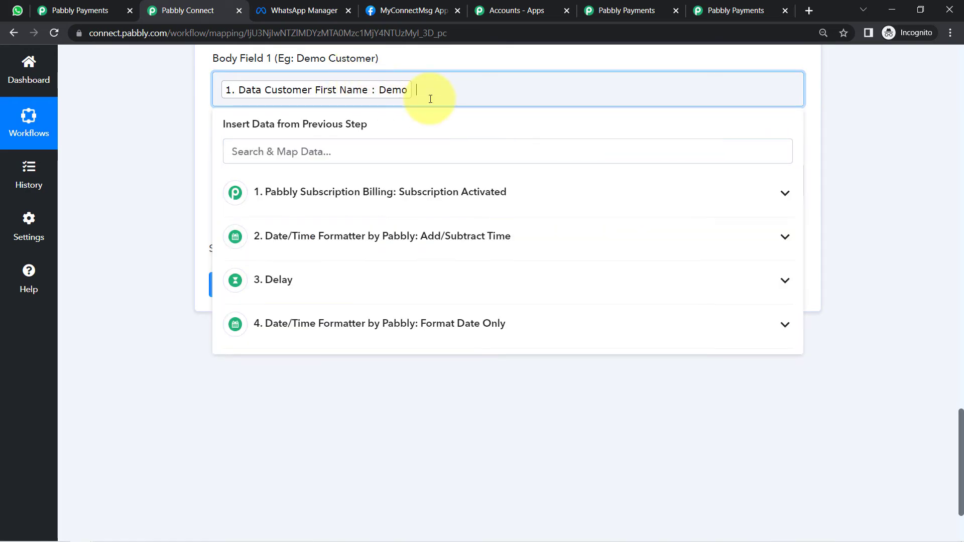
{"action": "left_click", "coordinate": [340, 151]}
{"action": "type", "text": "last"}
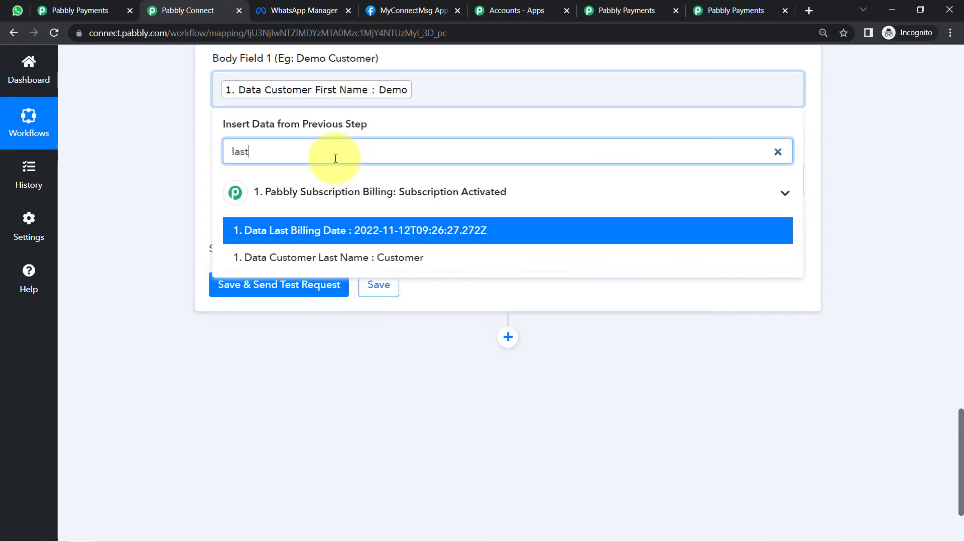
{"action": "left_click", "coordinate": [334, 258]}
- Check the country code format required for the Recipient Mobile Number
{"action": "scroll", "coordinate": [945, 465], "scroll_direction": "up", "scroll_amount": 5}
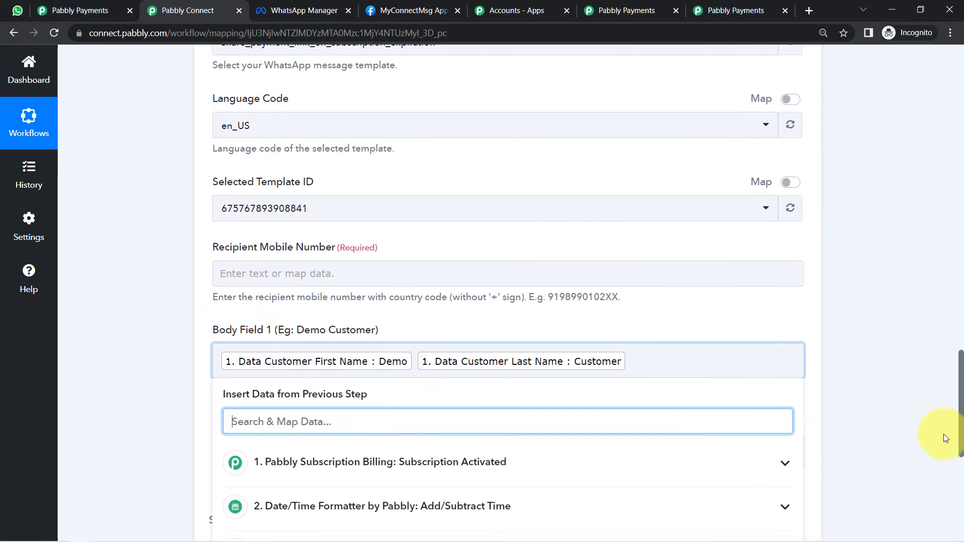
{"action": "scroll", "coordinate": [944, 434], "scroll_direction": "up", "scroll_amount": 3}
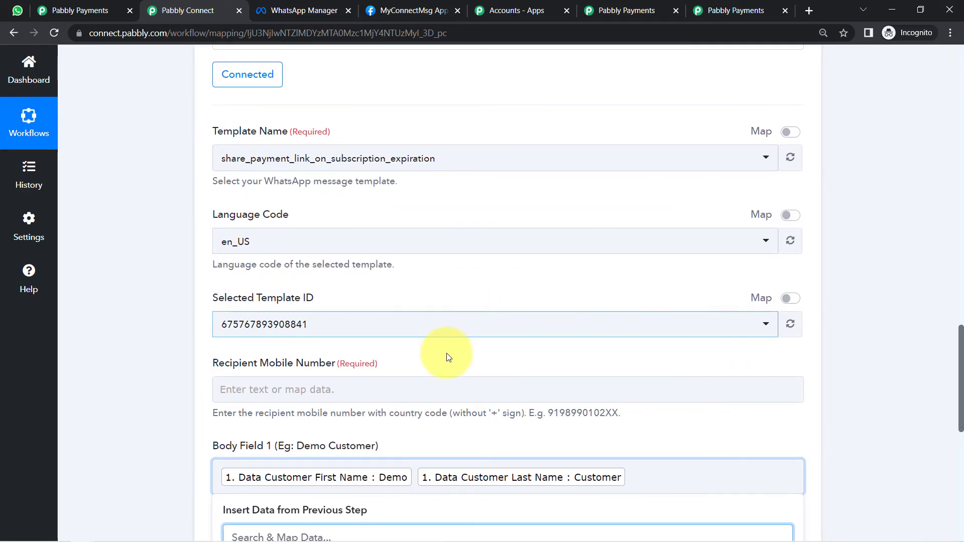
{"action": "left_click_drag", "start_coordinate": [234, 368], "coordinate": [270, 365]}
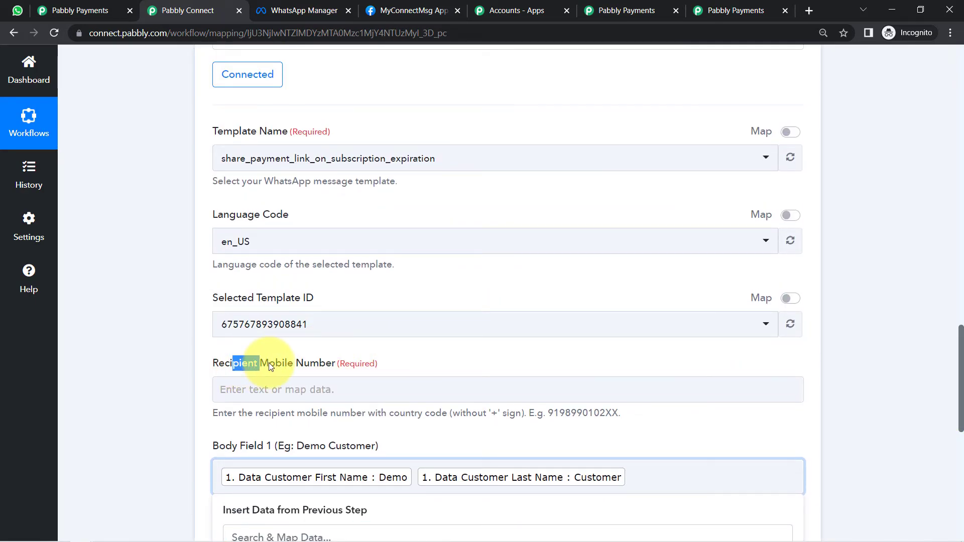
{"action": "left_click_drag", "start_coordinate": [346, 360], "coordinate": [353, 361]}
{"action": "left_click", "coordinate": [354, 361]}
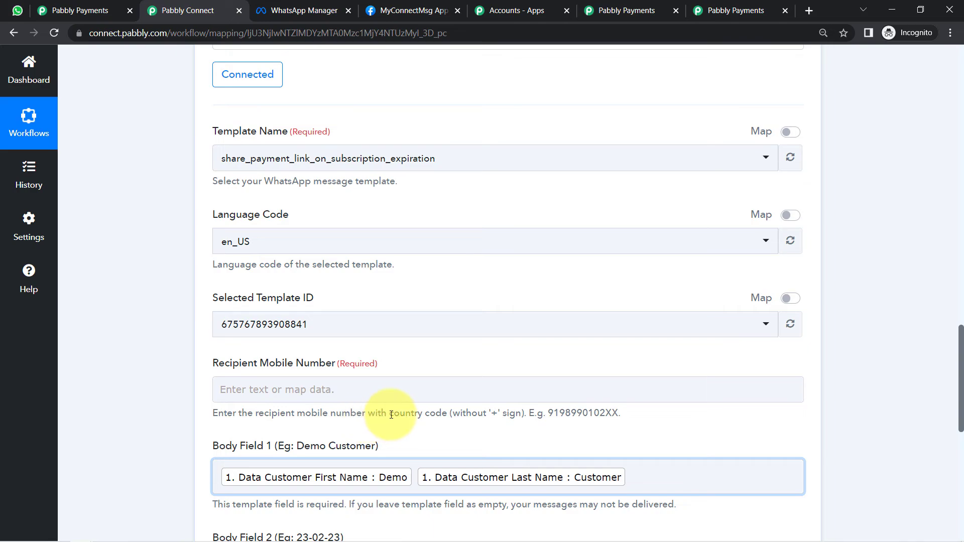
{"action": "left_click_drag", "start_coordinate": [391, 415], "coordinate": [488, 414]}
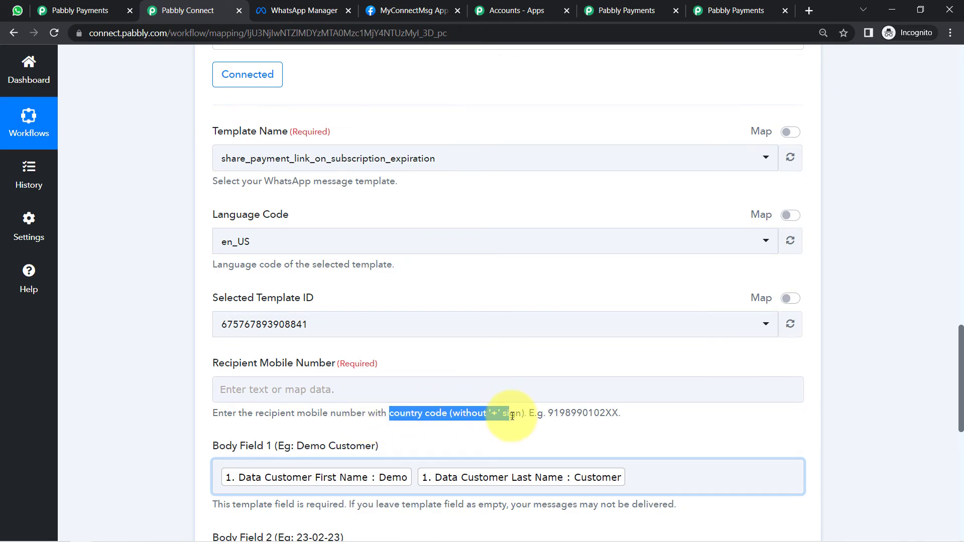
{"action": "left_click_drag", "start_coordinate": [548, 413], "coordinate": [599, 413]}
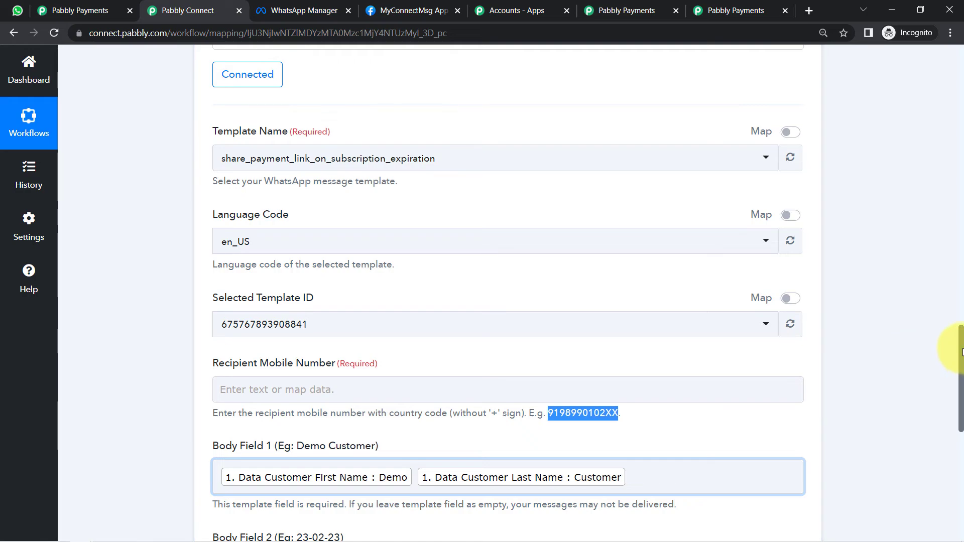
- Map the trigger's Data Customer Phone into the Recipient Mobile Number field
{"action": "scroll", "coordinate": [961, 351], "scroll_direction": "down", "scroll_amount": 3}
{"action": "left_click", "coordinate": [328, 226]}
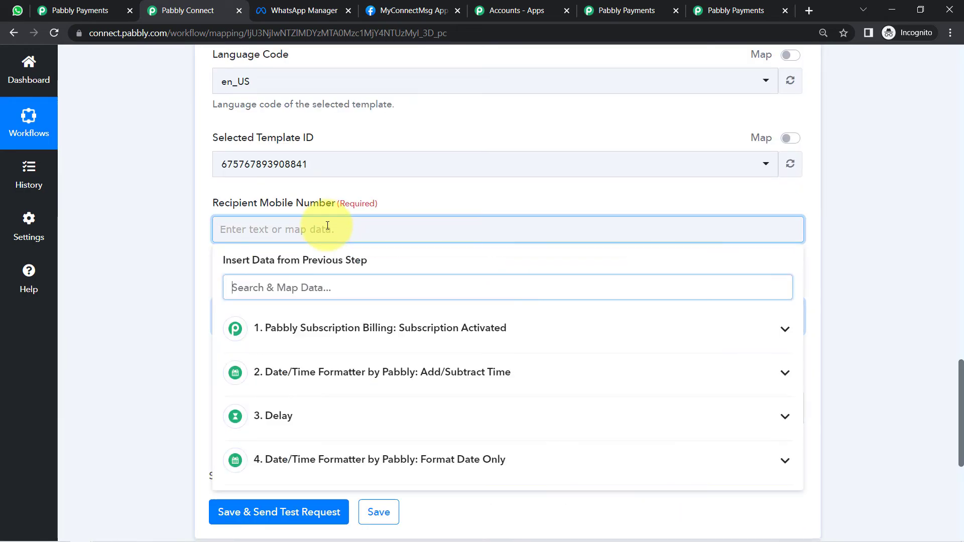
{"action": "left_click", "coordinate": [274, 332]}
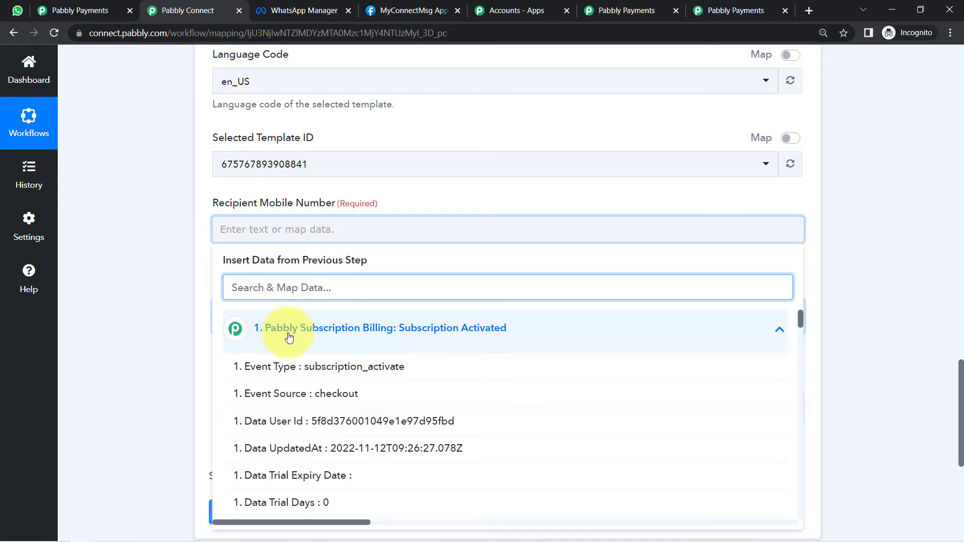
{"action": "left_click", "coordinate": [266, 285]}
{"action": "type", "text": "numb"}
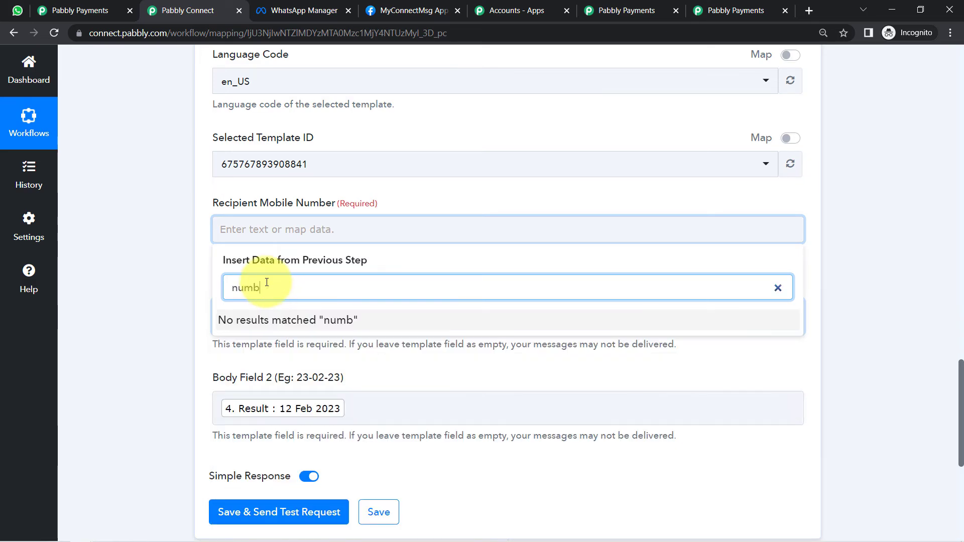
{"action": "key", "text": "BackSpace"}
{"action": "key", "text": "BackSpace"}
{"action": "key", "text": "BackSpace"}
{"action": "key", "text": "BackSpace"}
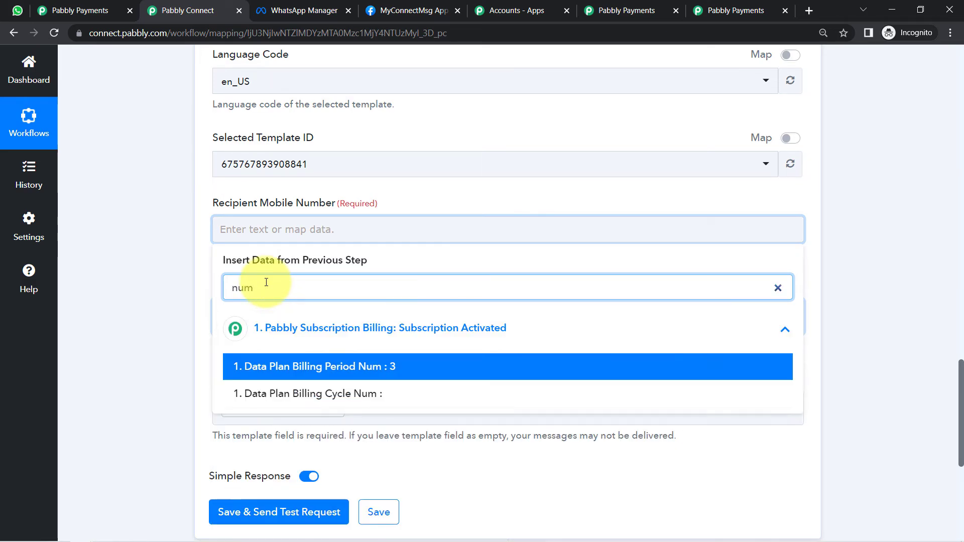
{"action": "type", "text": "phon"}
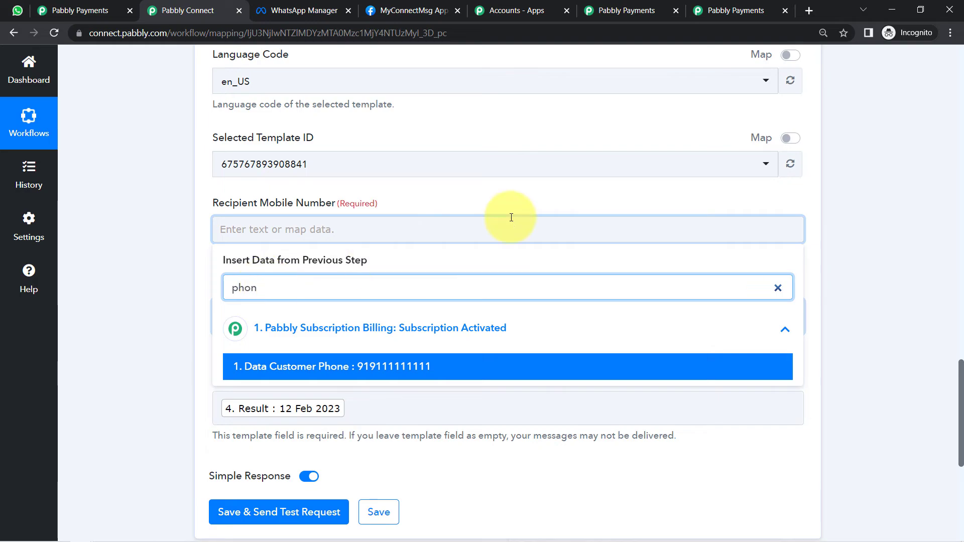
{"action": "left_click", "coordinate": [401, 372]}
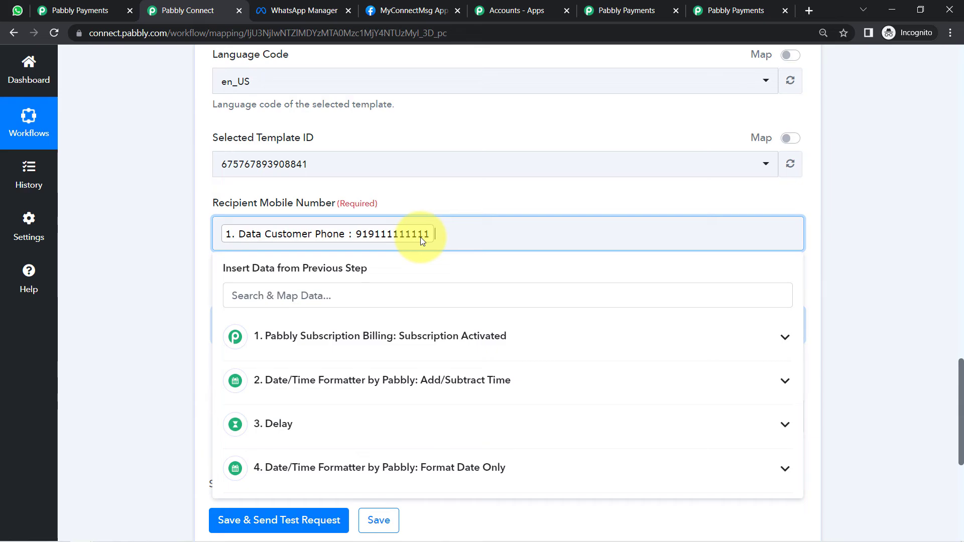
{"action": "left_click", "coordinate": [100, 284]}
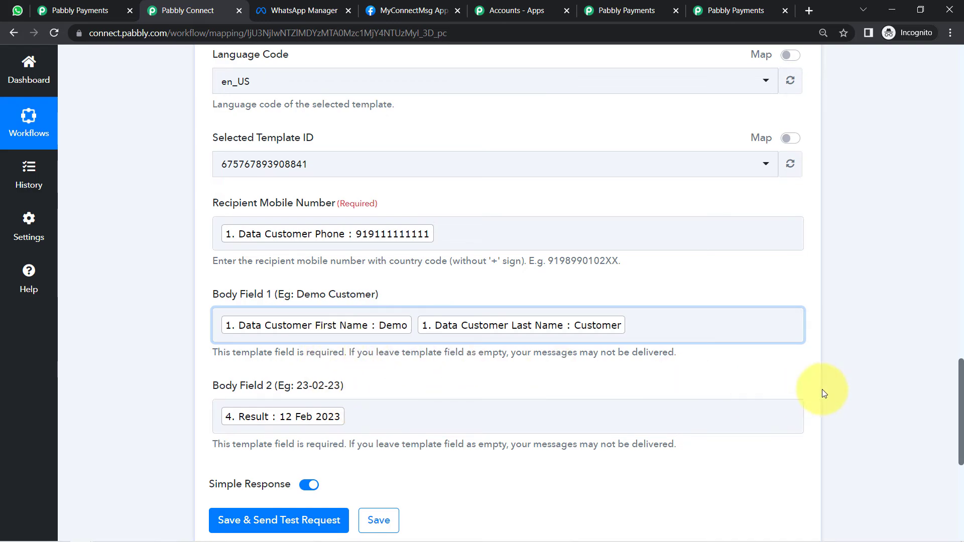
- Switch to WhatsApp Web and delete the existing Pabbly Team chat
{"action": "left_click_drag", "start_coordinate": [962, 380], "coordinate": [961, 452]}
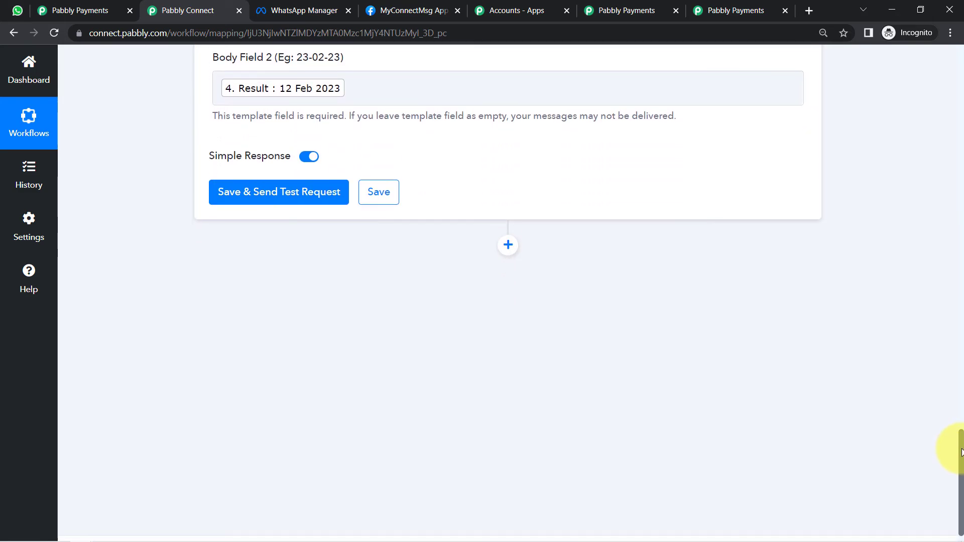
{"action": "left_click", "coordinate": [19, 11]}
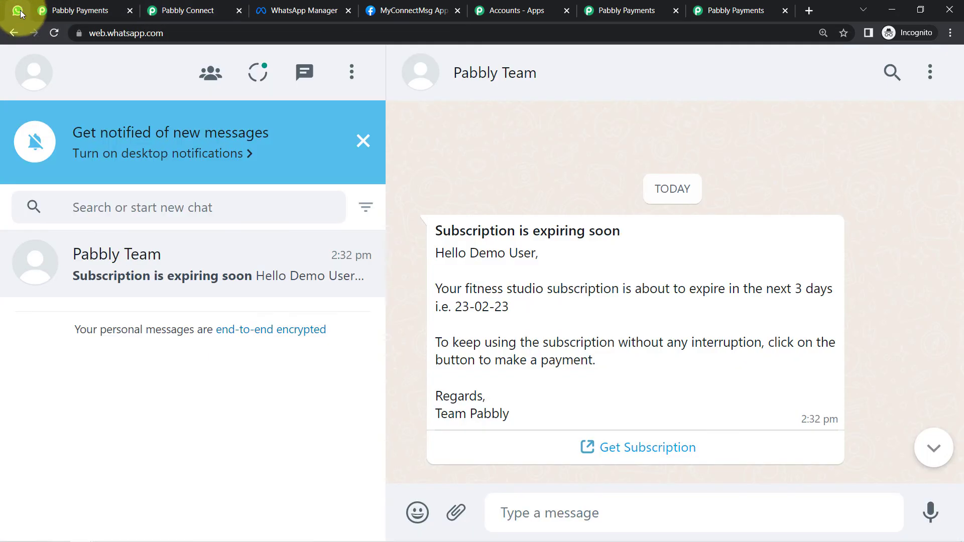
{"action": "left_click", "coordinate": [930, 73]}
{"action": "left_click", "coordinate": [779, 424]}
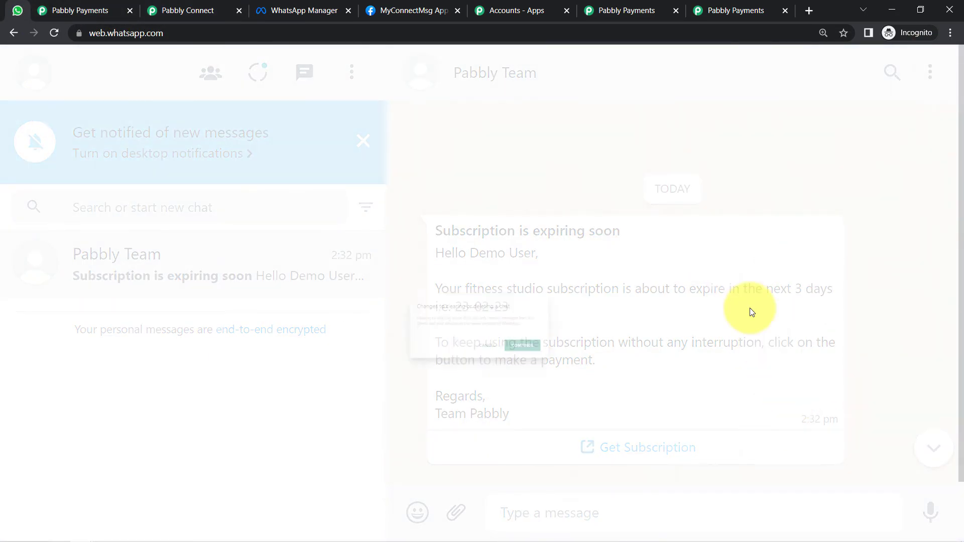
{"action": "left_click", "coordinate": [609, 397]}
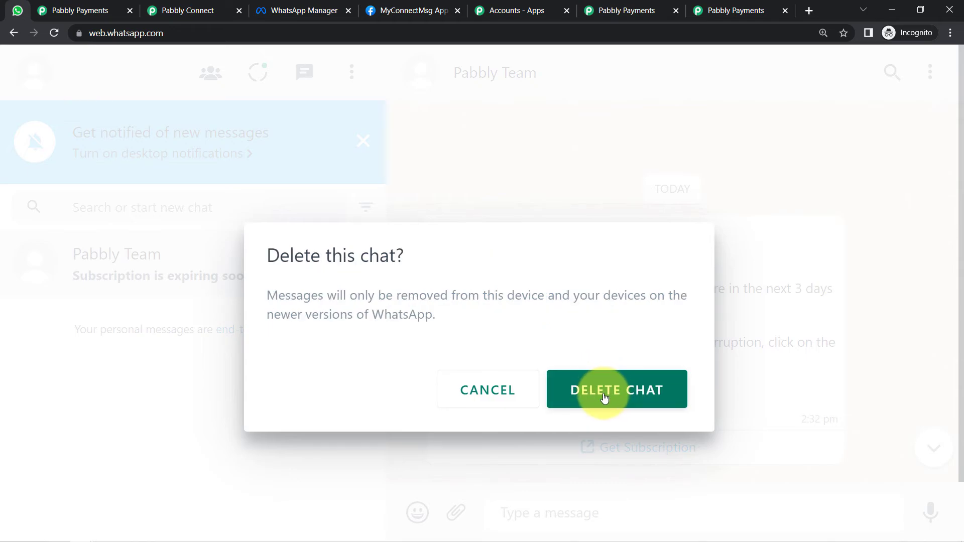
{"action": "left_click", "coordinate": [609, 399]}
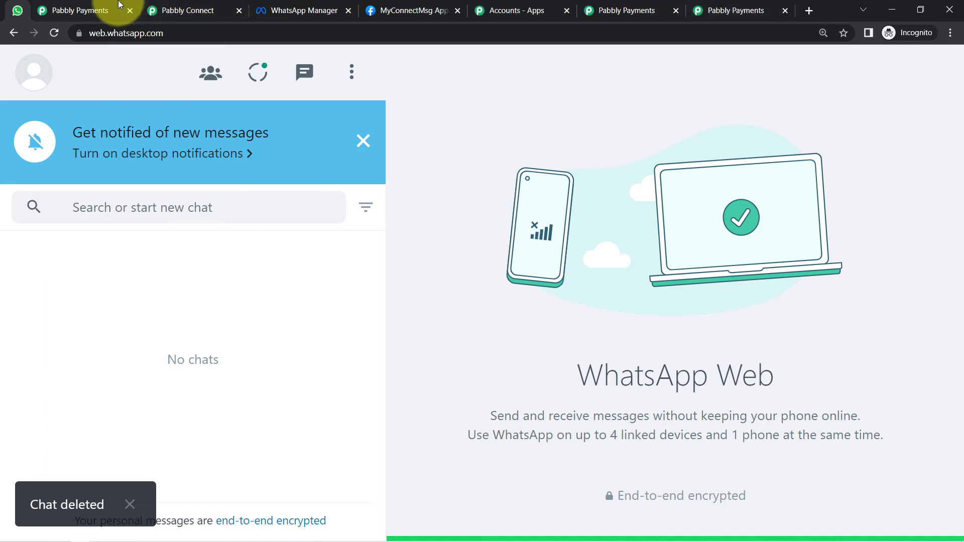
- Return to the Pabbly Connect workflow, save the WhatsApp step, send its test request, and send it once more after checking the mapped fields
{"action": "left_click", "coordinate": [184, 9]}
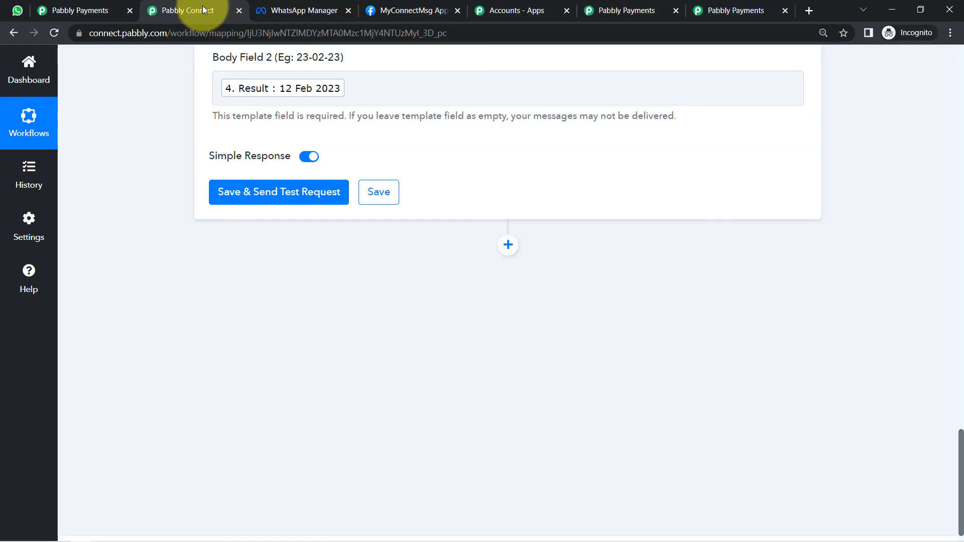
{"action": "left_click", "coordinate": [239, 198]}
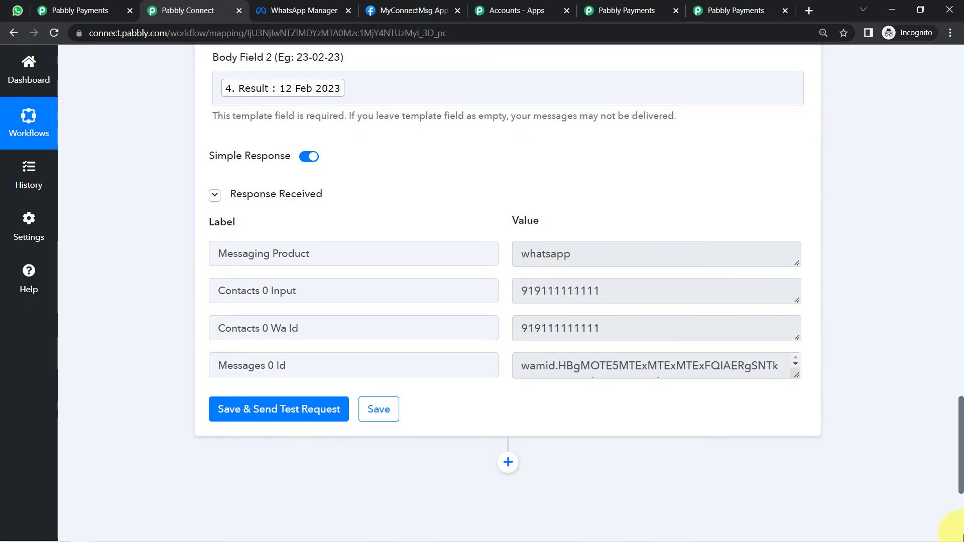
{"action": "left_click_drag", "start_coordinate": [961, 487], "coordinate": [953, 437]}
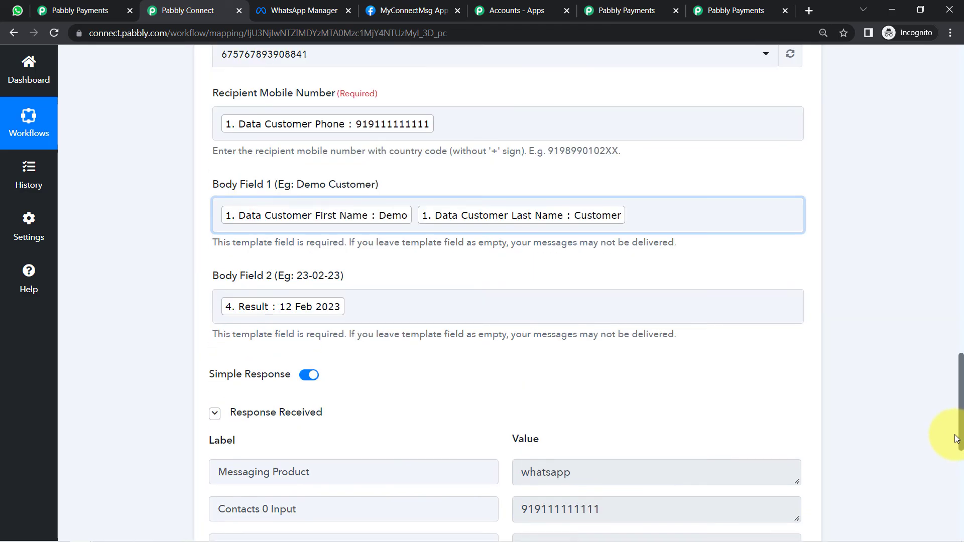
{"action": "scroll", "coordinate": [461, 193], "scroll_direction": "down", "scroll_amount": 7}
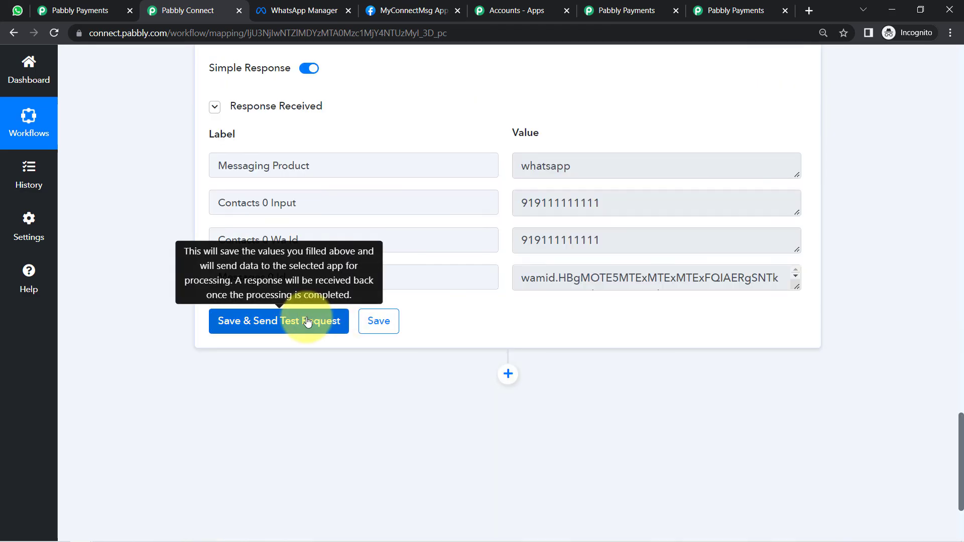
{"action": "left_click", "coordinate": [304, 324]}
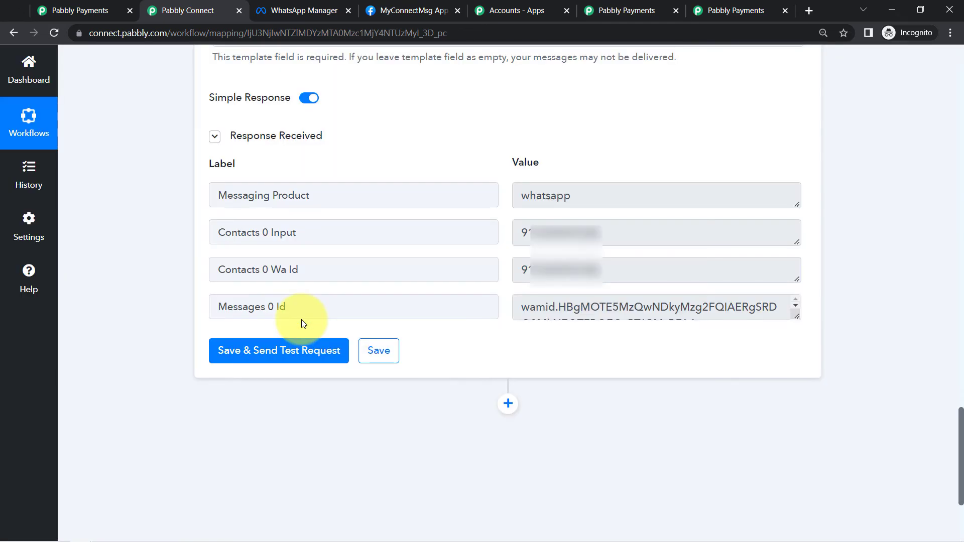
- Open the new Pabbly Team message in WhatsApp Web and check its heading, customer name, expiry date and signature
{"action": "left_click", "coordinate": [16, 10]}
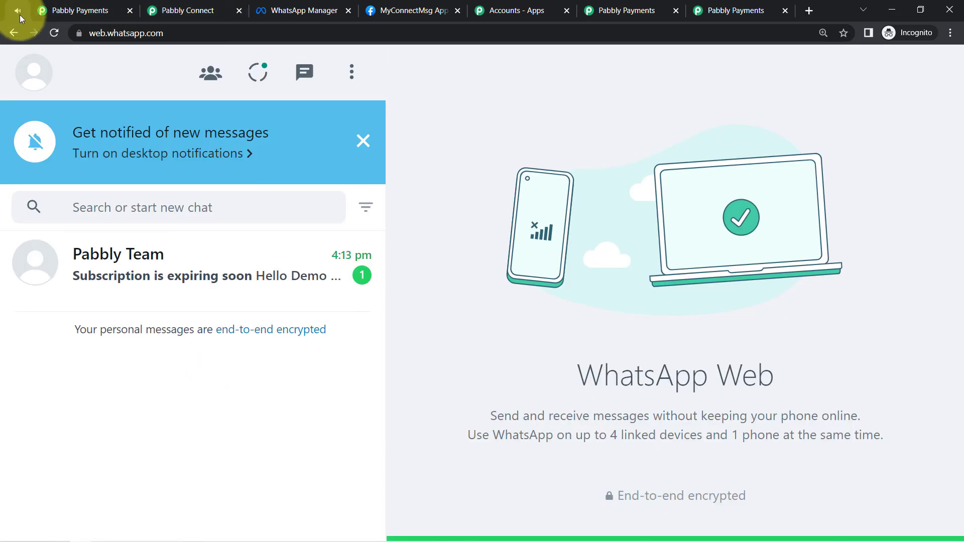
{"action": "left_click", "coordinate": [195, 281]}
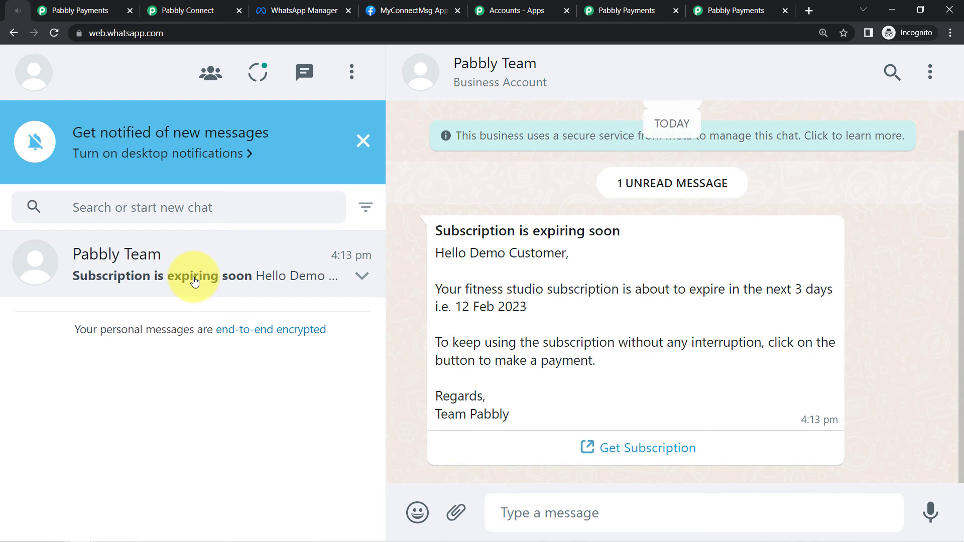
{"action": "left_click_drag", "start_coordinate": [461, 230], "coordinate": [613, 232]}
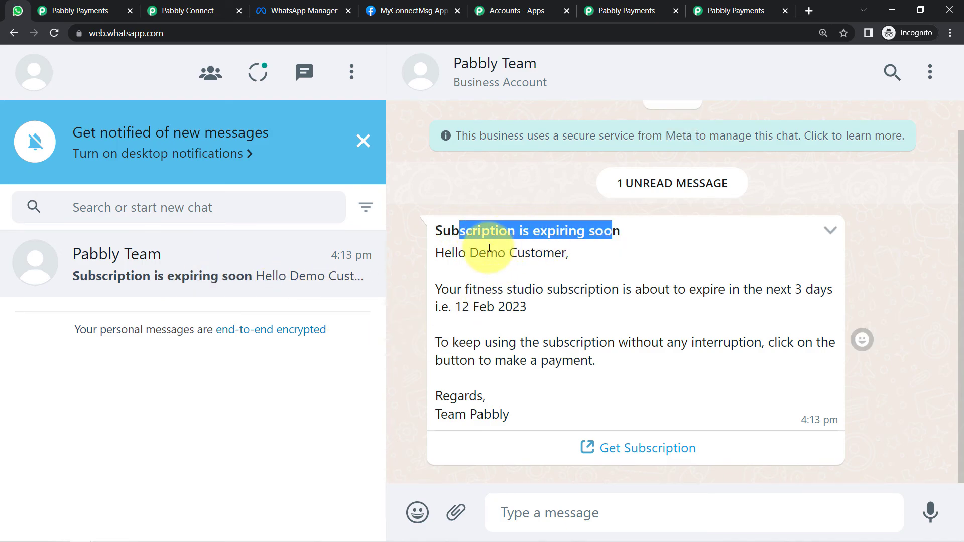
{"action": "left_click_drag", "start_coordinate": [458, 290], "coordinate": [804, 291]}
{"action": "left_click_drag", "start_coordinate": [473, 307], "coordinate": [534, 312]}
{"action": "left_click", "coordinate": [517, 316]}
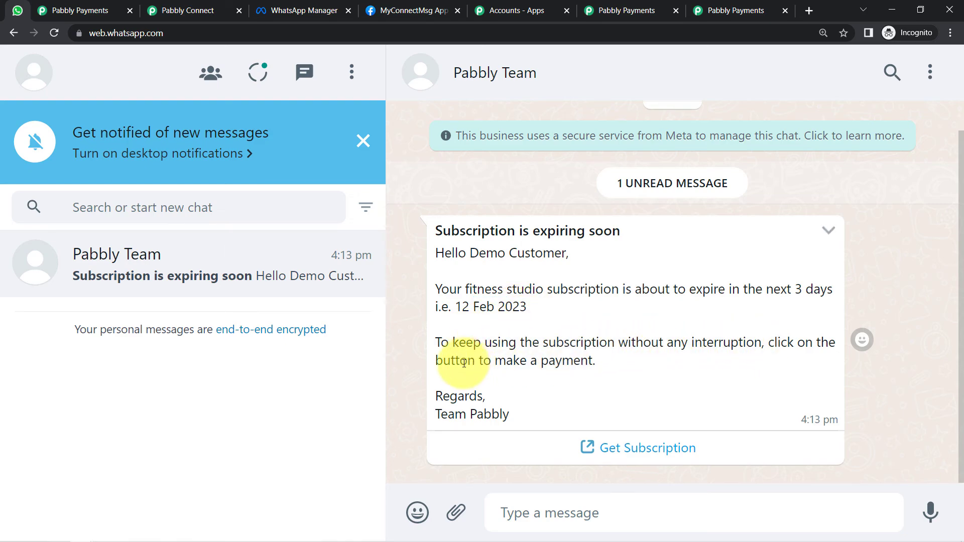
{"action": "left_click_drag", "start_coordinate": [453, 399], "coordinate": [493, 420]}
- Open the message's Get Subscription link and review the Basic Plan checkout page down to the payment section
{"action": "left_click", "coordinate": [594, 449]}
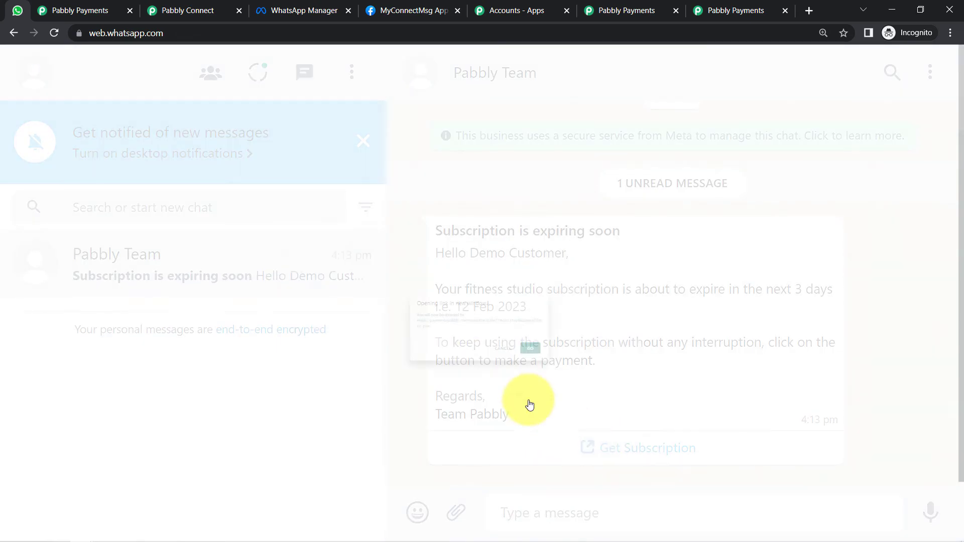
{"action": "left_click", "coordinate": [435, 315]}
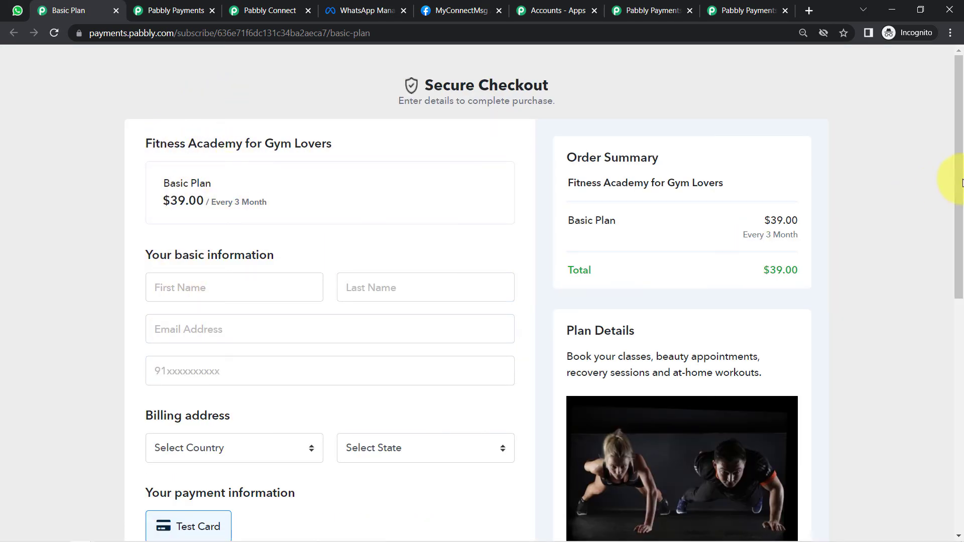
{"action": "left_click_drag", "start_coordinate": [949, 201], "coordinate": [947, 408]}
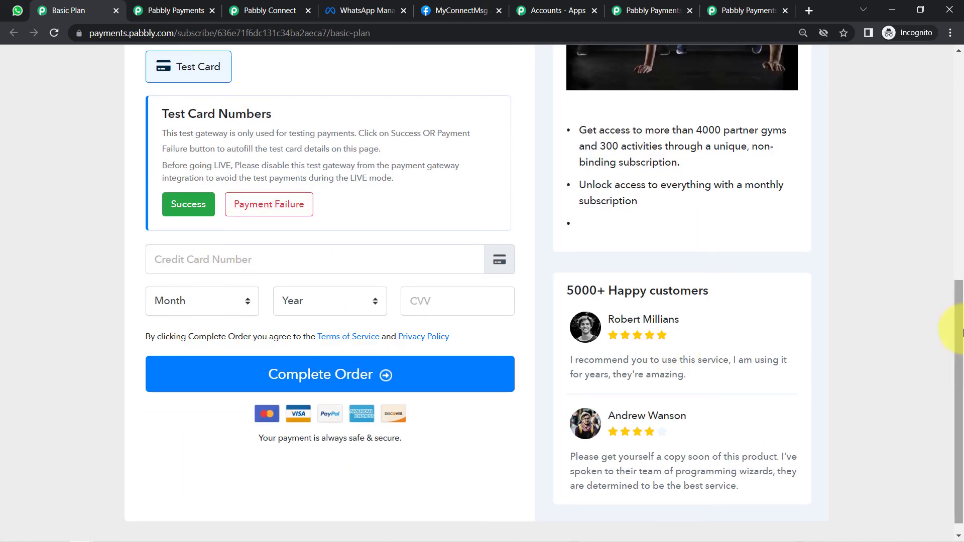
{"action": "mouse_move", "coordinate": [963, 336]}
{"action": "left_mouse_down"}
{"action": "mouse_move", "coordinate": [960, 204]}
{"action": "mouse_move", "coordinate": [949, 335]}
{"action": "left_mouse_up"}
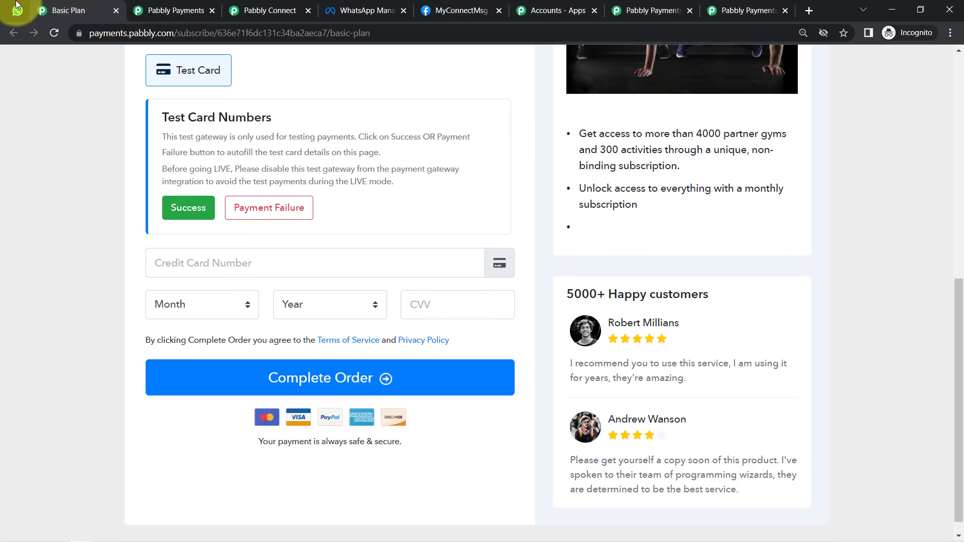
- Go back to the WhatsApp chat and recheck the message's heading, expiry date, three-day notice and full body text
{"action": "left_click", "coordinate": [17, 11]}
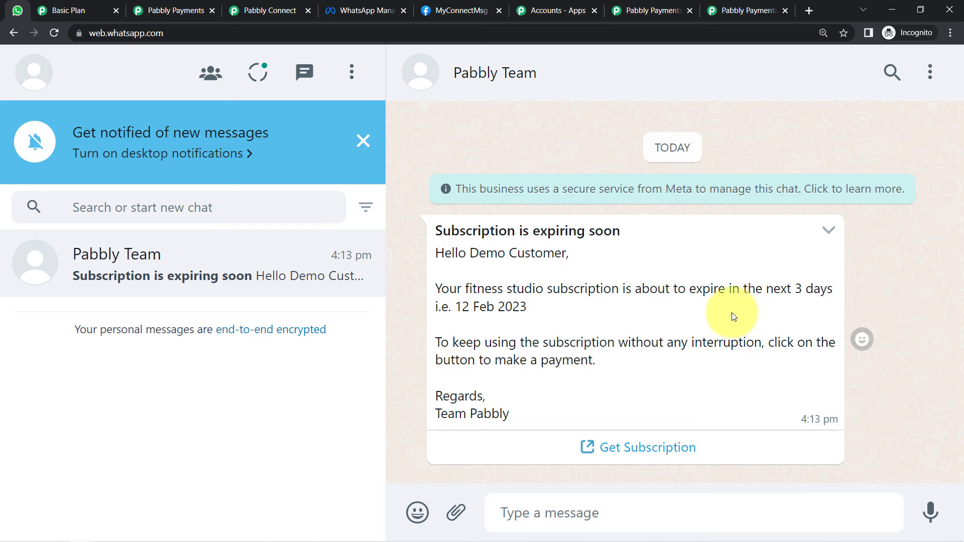
{"action": "left_click_drag", "start_coordinate": [460, 231], "coordinate": [612, 233]}
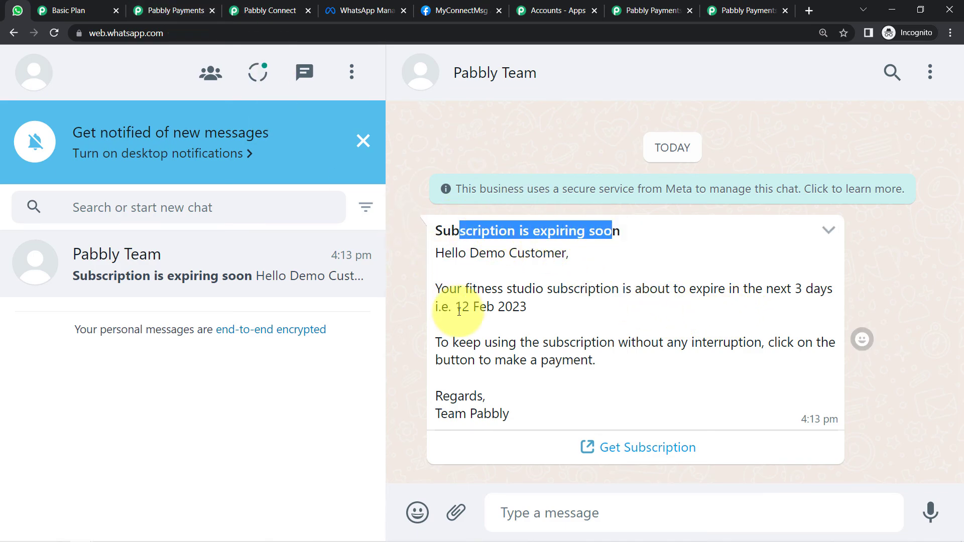
{"action": "left_click_drag", "start_coordinate": [452, 308], "coordinate": [495, 327]}
{"action": "left_click_drag", "start_coordinate": [763, 289], "coordinate": [666, 327]}
{"action": "left_click_drag", "start_coordinate": [460, 232], "coordinate": [491, 419]}
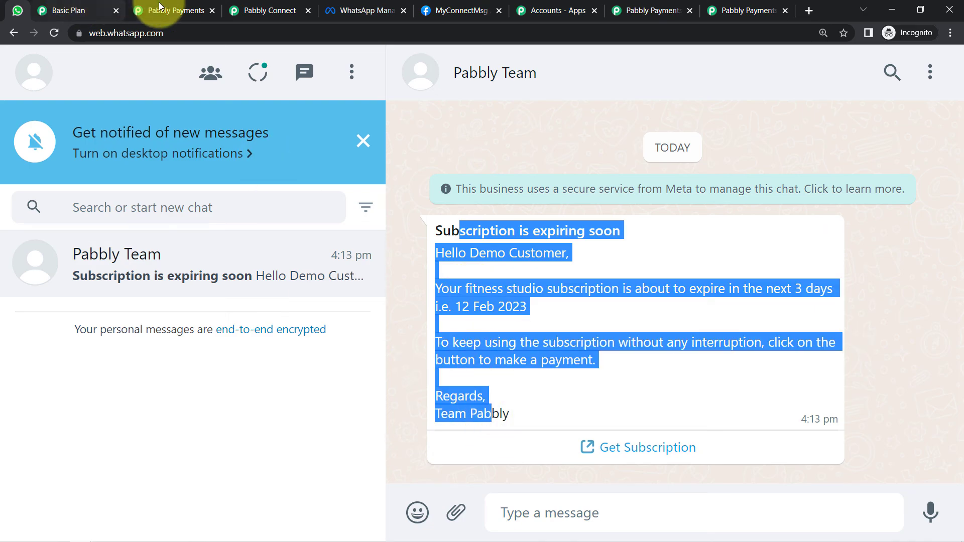
- Return to the Pabbly Connect workflow, collapse the expanded trigger and WhatsApp Cloud API steps, and review the whole step sequence
{"action": "left_click", "coordinate": [284, 11]}
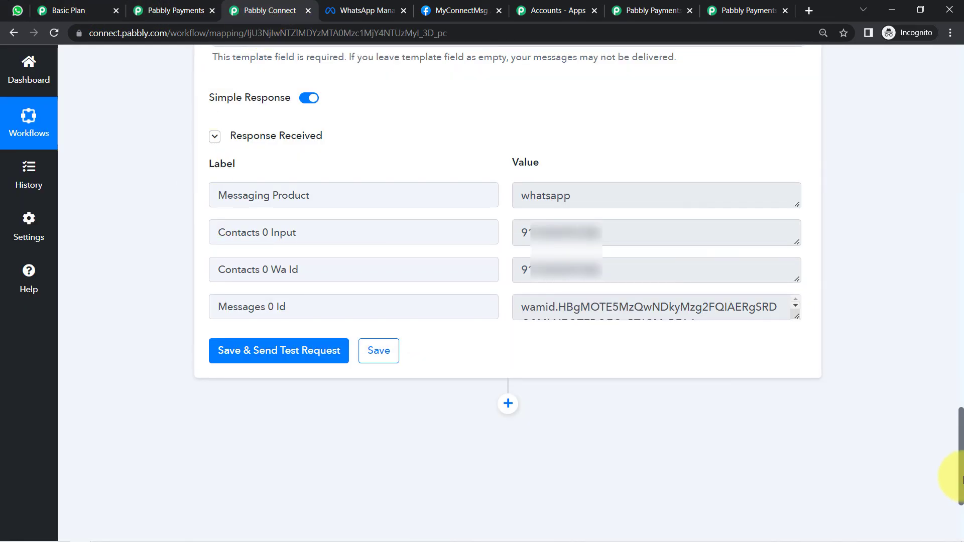
{"action": "left_click_drag", "start_coordinate": [960, 477], "coordinate": [932, 80]}
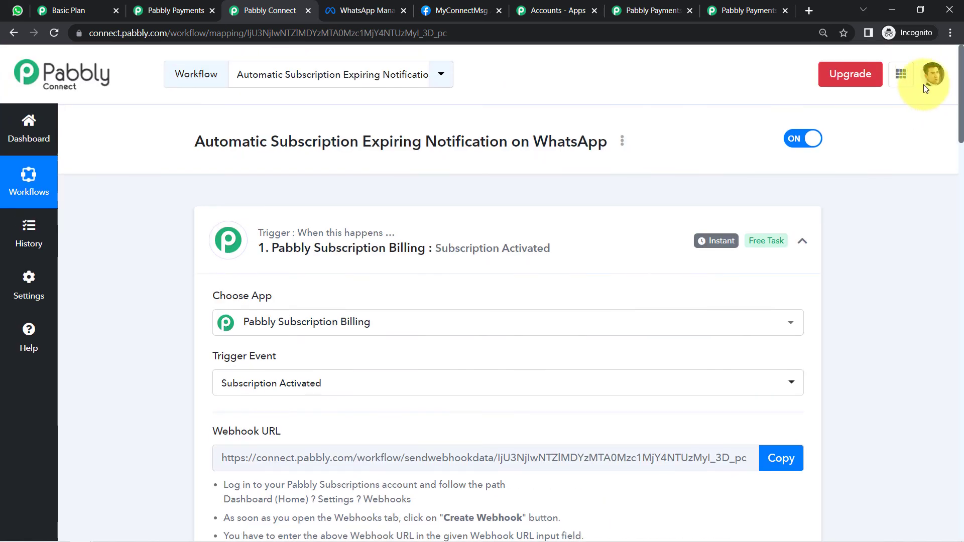
{"action": "left_click", "coordinate": [434, 236]}
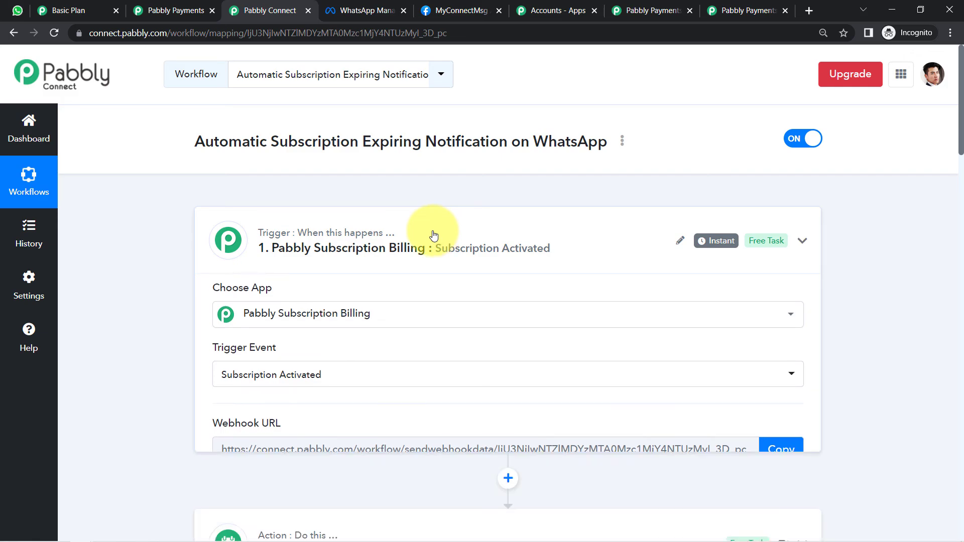
{"action": "left_click_drag", "start_coordinate": [961, 101], "coordinate": [944, 227]}
{"action": "left_click", "coordinate": [370, 245]}
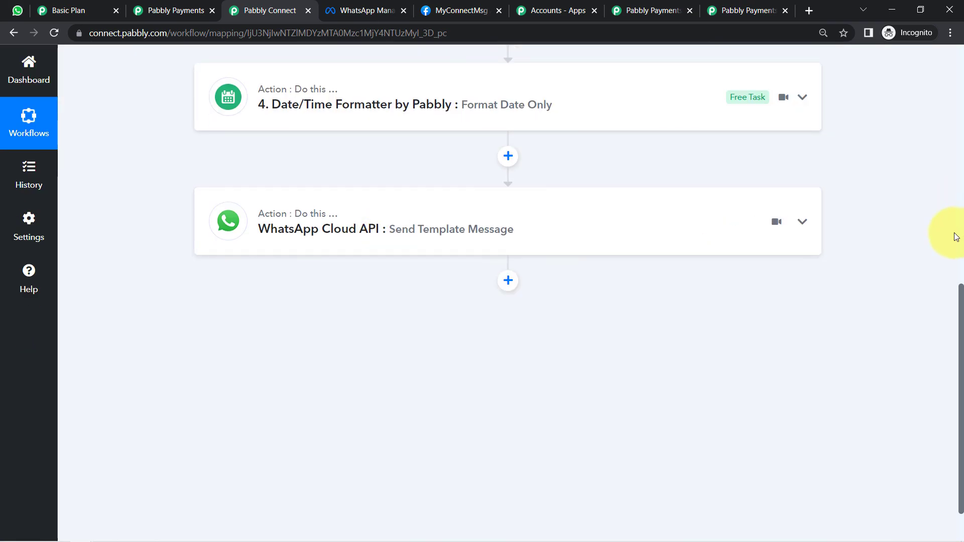
{"action": "left_click_drag", "start_coordinate": [960, 300], "coordinate": [957, 50]}
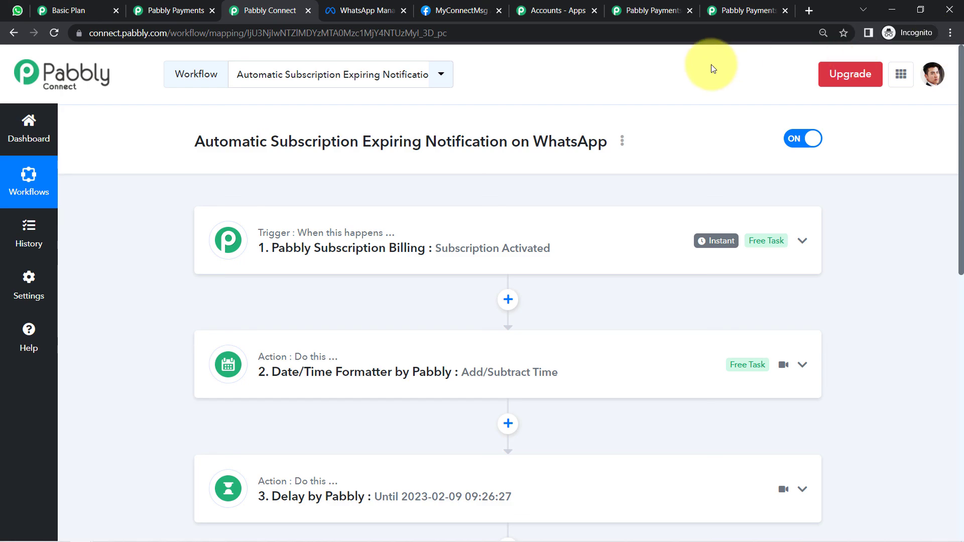
- Generate the share link for the Automatic Subscription Expiring Notification on WhatsApp workflow and select its URL
{"action": "left_click", "coordinate": [621, 143]}
{"action": "left_click", "coordinate": [557, 210]}
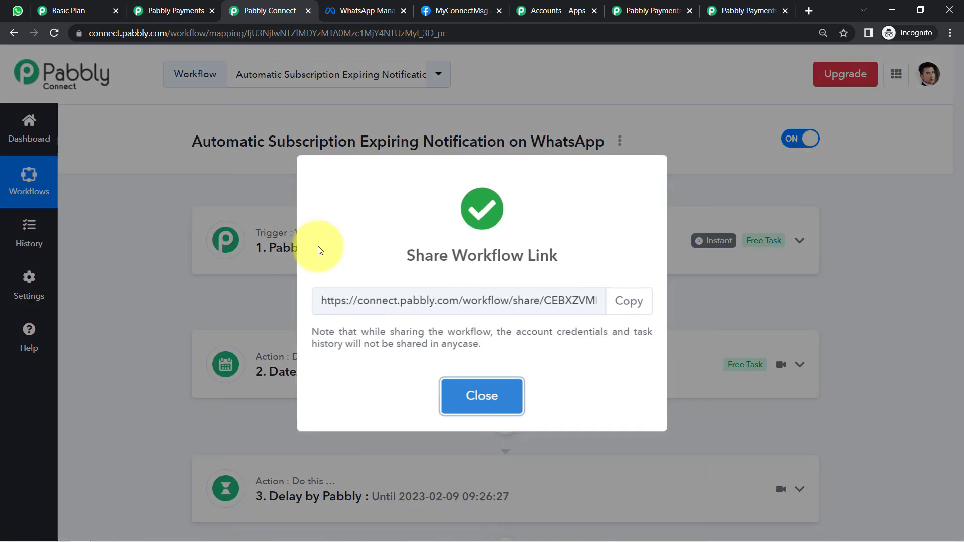
{"action": "left_click", "coordinate": [420, 301]}
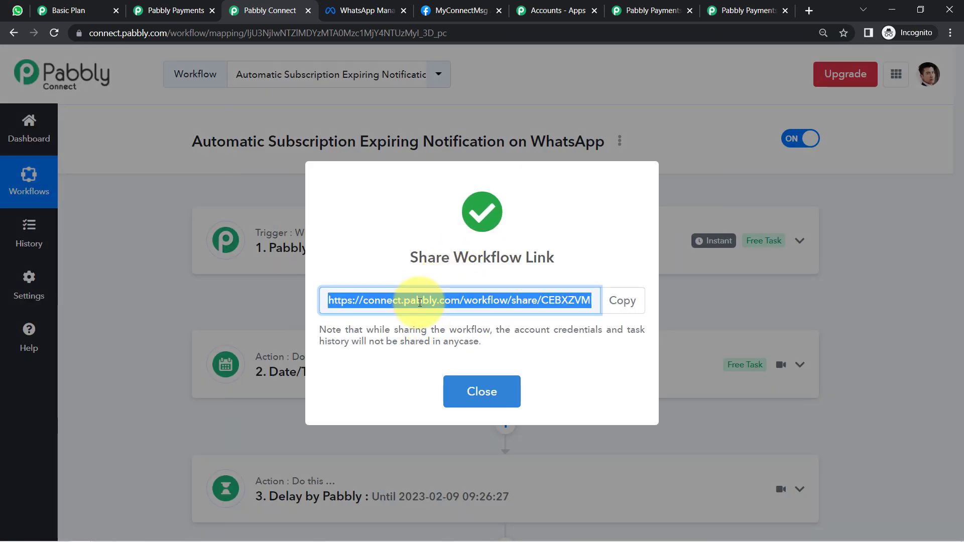